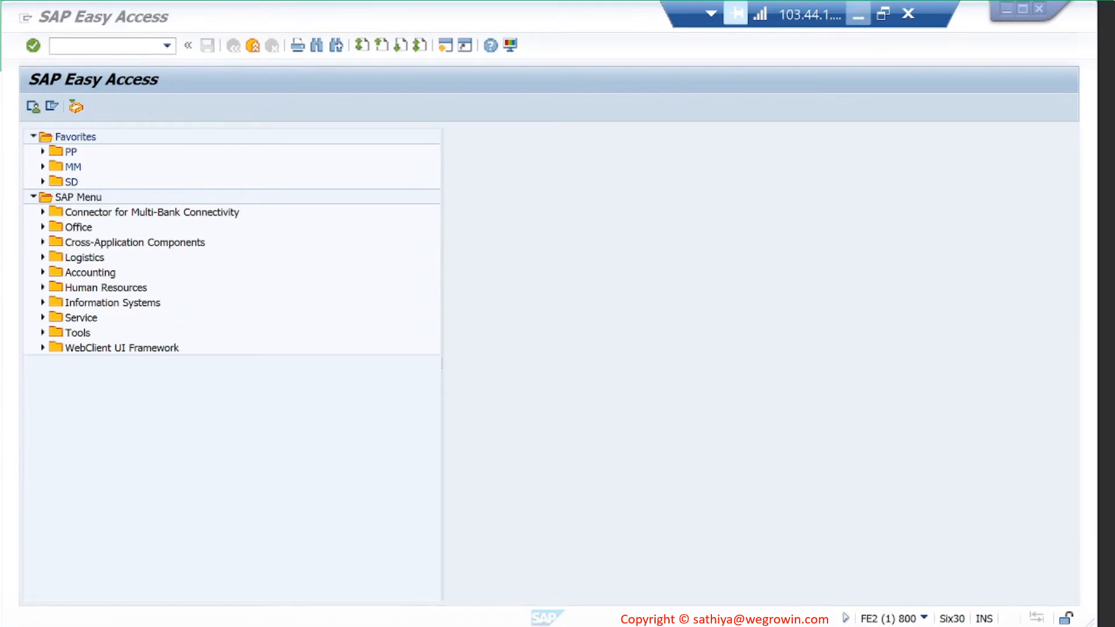
# - Start creating material SGMC-S002-CP1001 with /nMM01 and add the Accounting 1 and 2 views
pyautogui.click(106, 51)
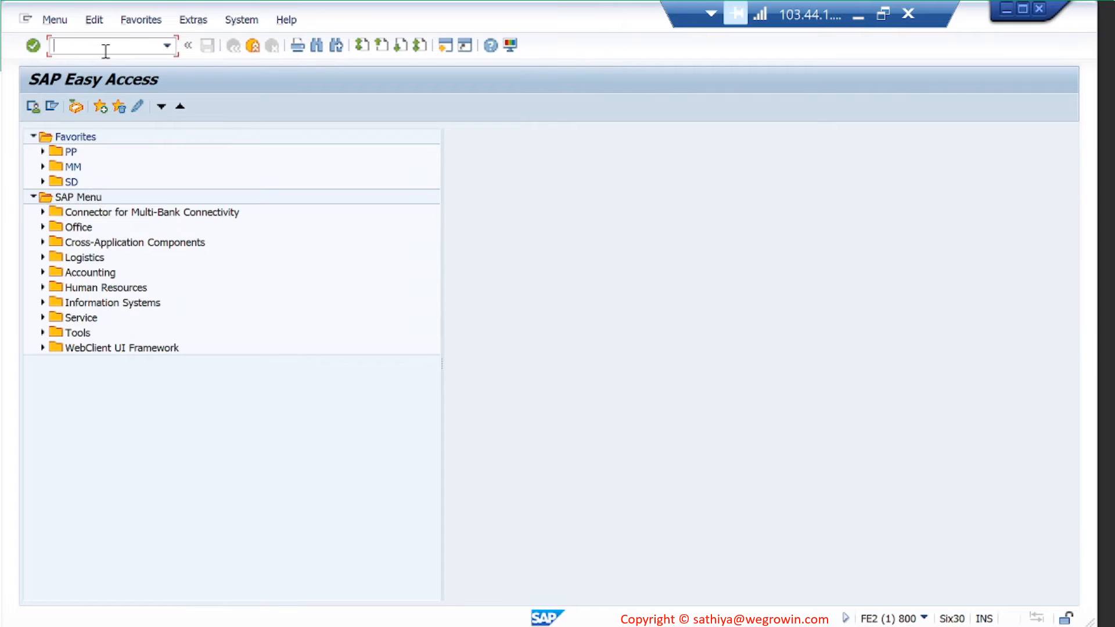
pyautogui.write('/nMM01')
pyautogui.press('Return')
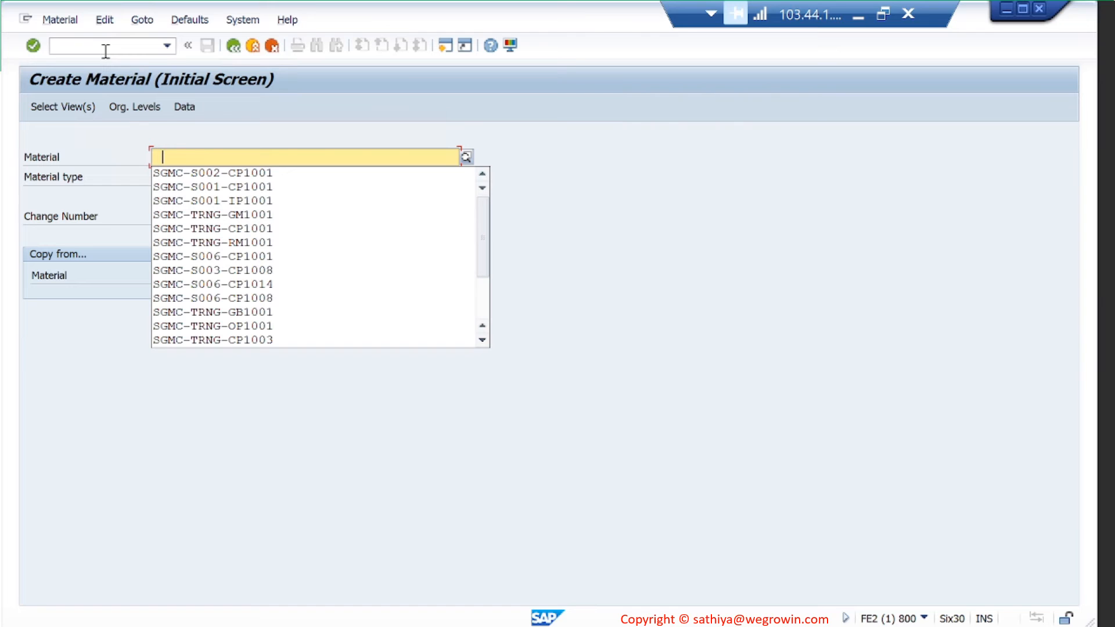
pyautogui.click(241, 173)
pyautogui.click(329, 169)
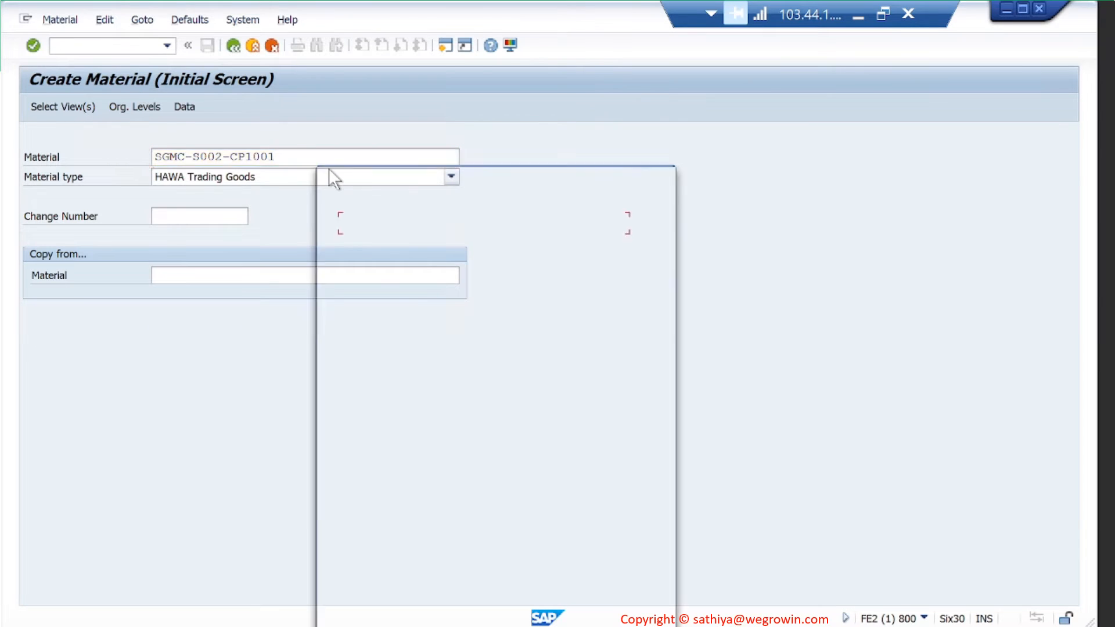
pyautogui.moveTo(440, 181); pyautogui.dragTo(488, 71)
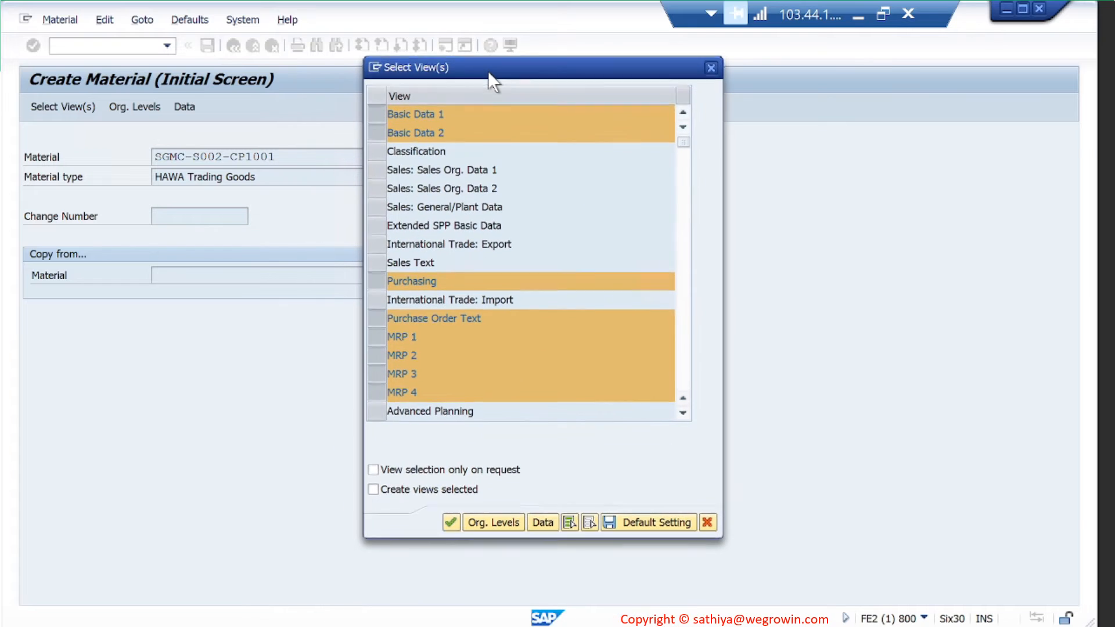
pyautogui.click(682, 380)
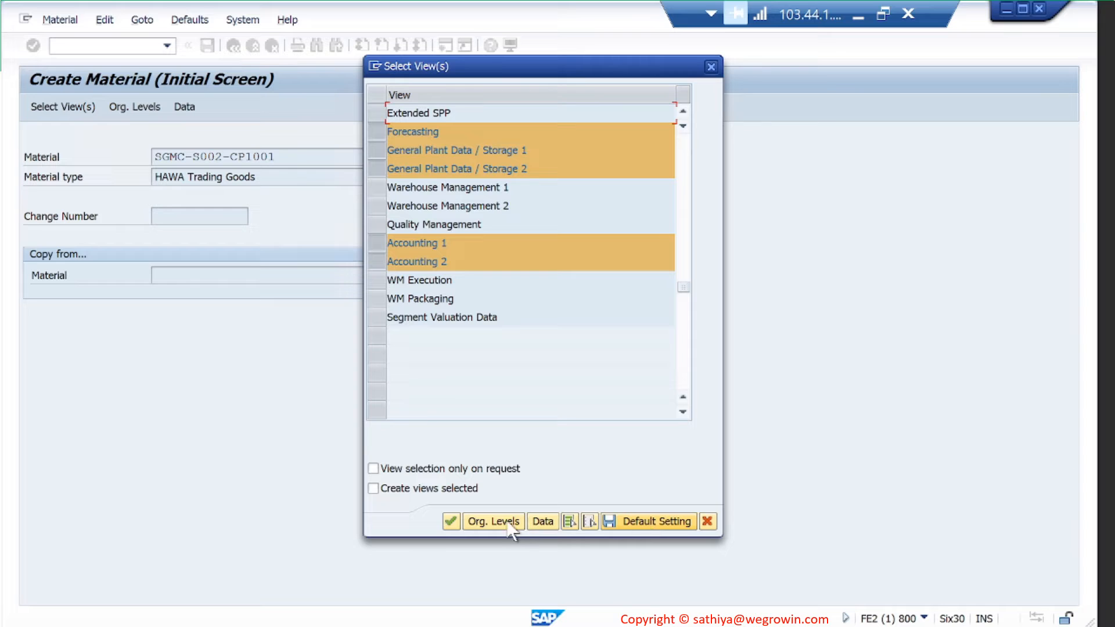
# - Confirm plant 1710 and storage location 171A, read the extension message, then enter /omm03
pyautogui.click(449, 518)
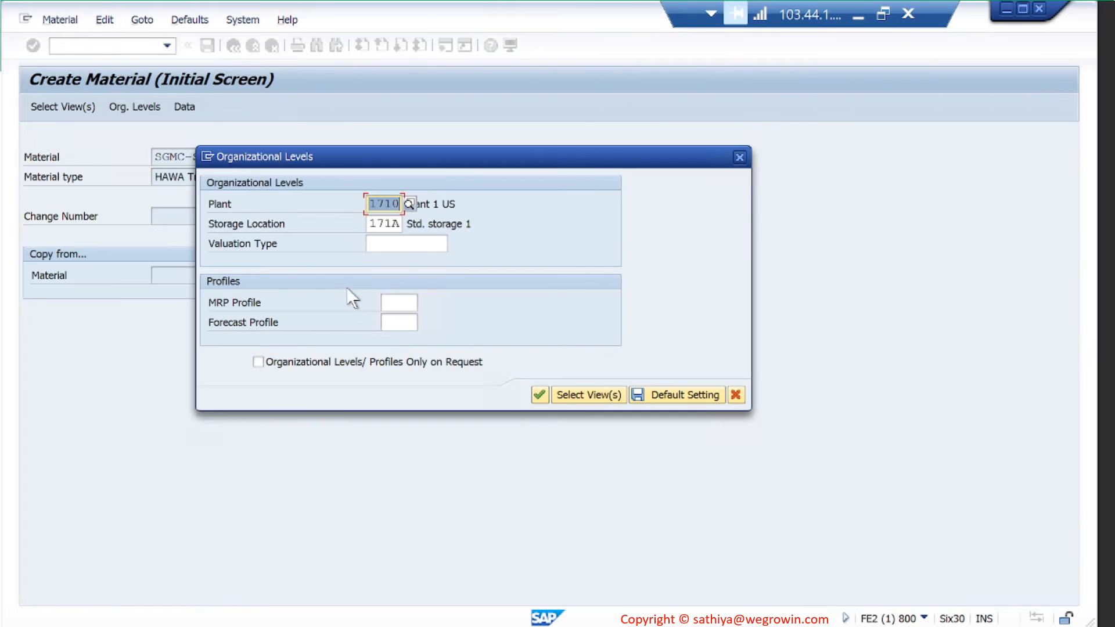
pyautogui.click(542, 397)
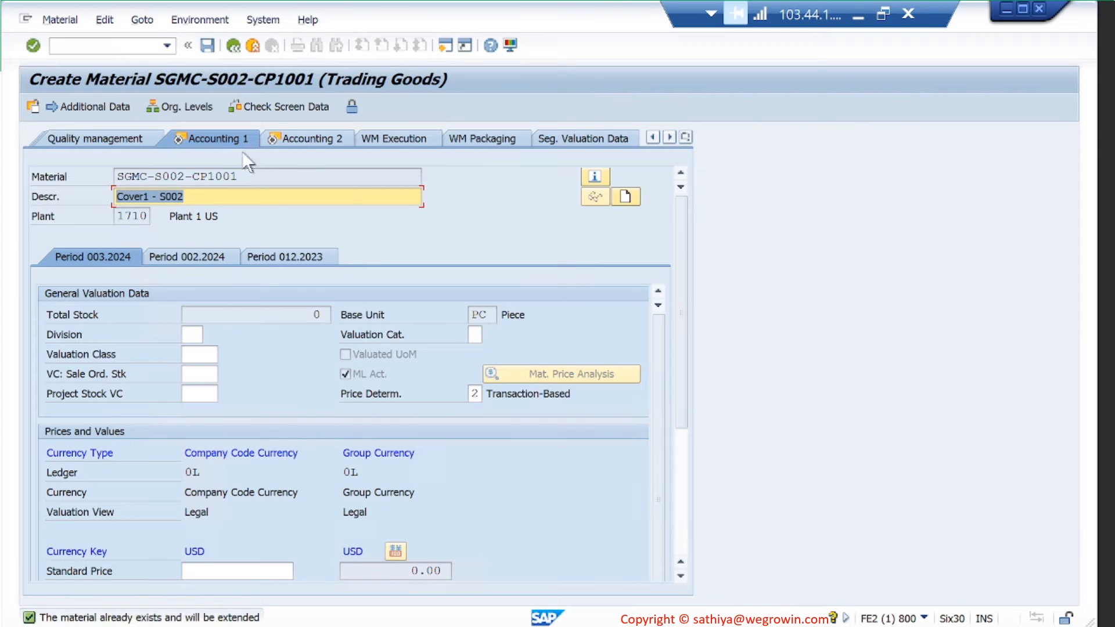
pyautogui.click(204, 622)
pyautogui.doubleClick(204, 622)
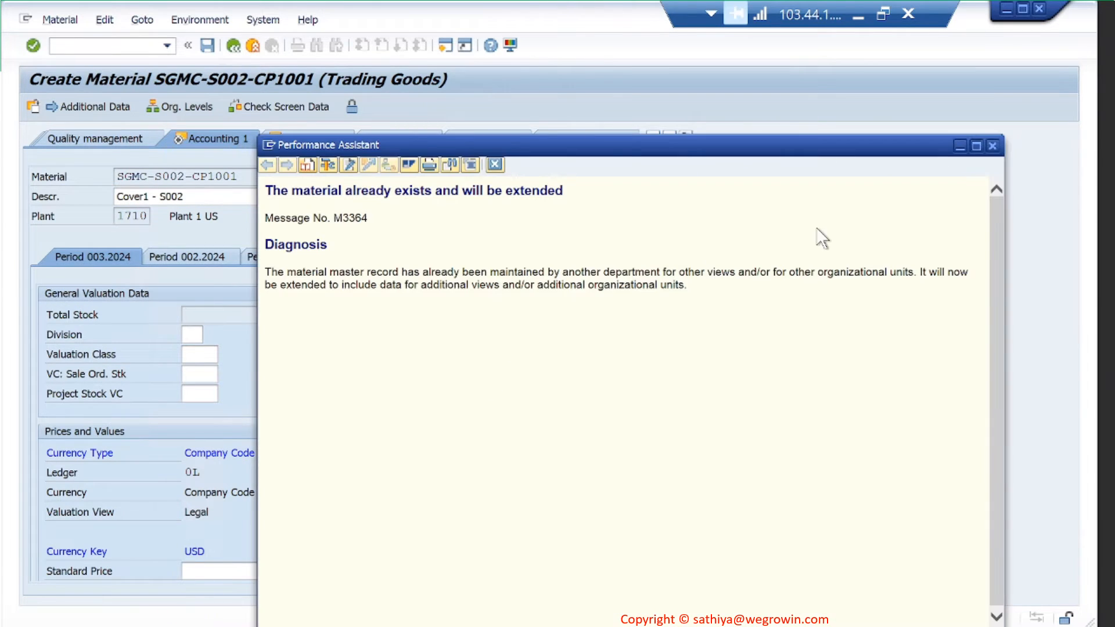
pyautogui.click(992, 146)
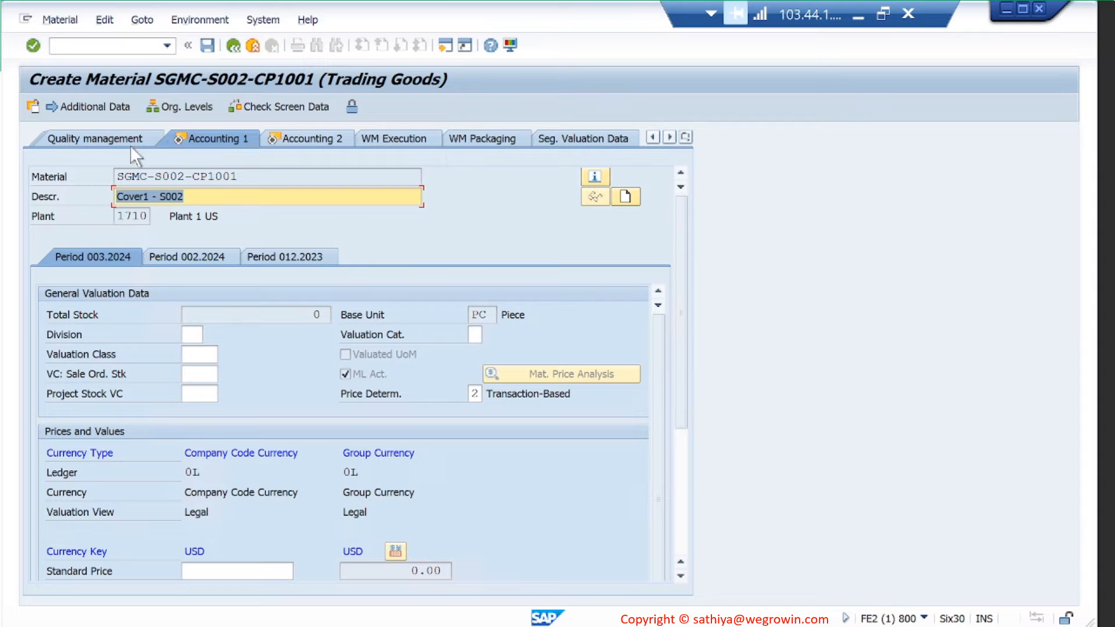
pyautogui.click(81, 40)
pyautogui.write('/omm03')
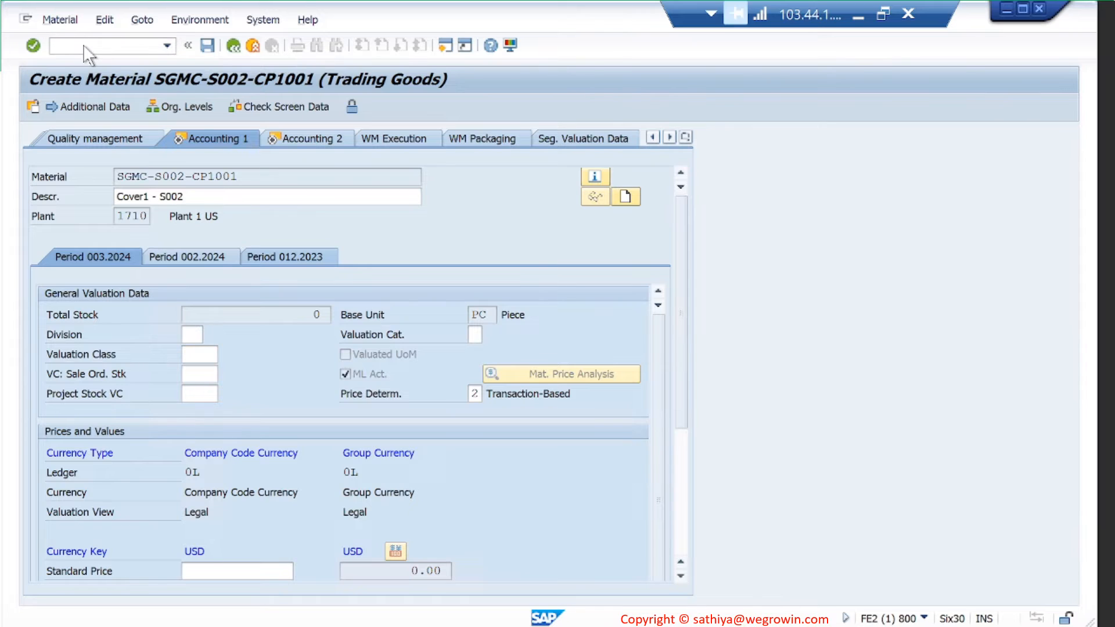
# - Open material display in a new session and change the material number to SGMC-TRNG-CP1001
pyautogui.press('Return')
pyautogui.press('Right')
pyautogui.press('Right')
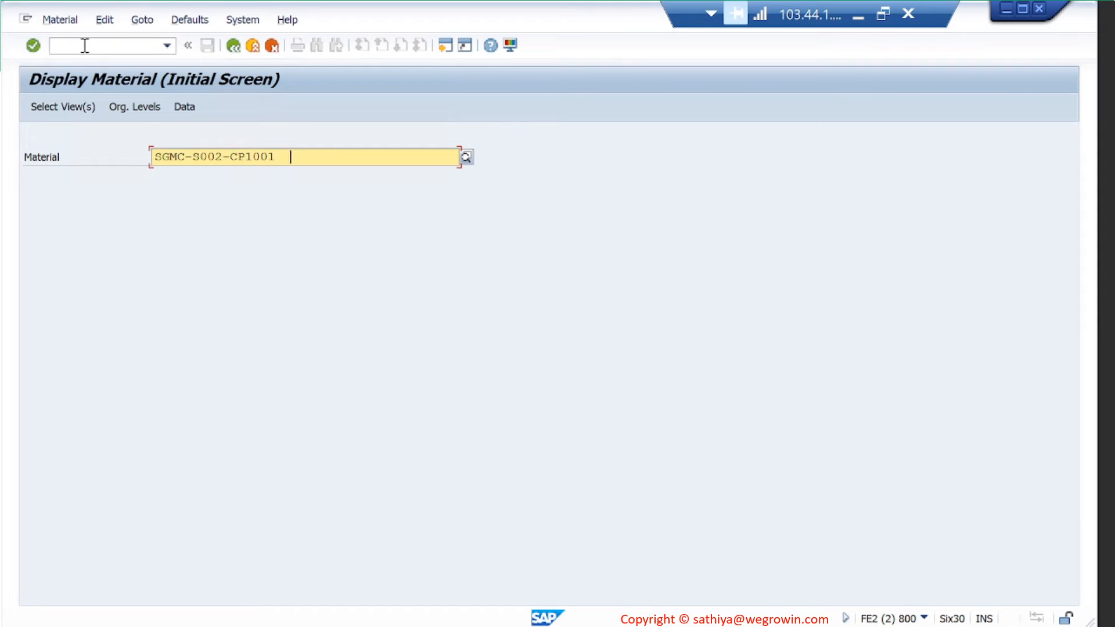
pyautogui.press('Left')
pyautogui.press('Left')
pyautogui.press('Left')
pyautogui.press('Left')
pyautogui.press('Left')
pyautogui.press('Left')
pyautogui.press('Left')
pyautogui.press('Left')
pyautogui.press('Left')
pyautogui.press('Left')
pyautogui.press('Left')
pyautogui.press('Left')
pyautogui.press('Left')
pyautogui.press('Right')
pyautogui.hotkey('shift', 'Right')
pyautogui.hotkey('shift', 'Right')
pyautogui.hotkey('shift', 'Right')
pyautogui.press('Left')
pyautogui.press('Left')
pyautogui.press('Left')
pyautogui.press('Left')
pyautogui.hotkey('shift', 'Right')
pyautogui.hotkey('shift', 'Right')
pyautogui.hotkey('shift', 'Right')
pyautogui.write('T')
pyautogui.press('Delete')
pyautogui.write('RNG')
# - Show the reference material's Accounting 1 data: valuation class 3100, standard price 10.00
pyautogui.press('Return')
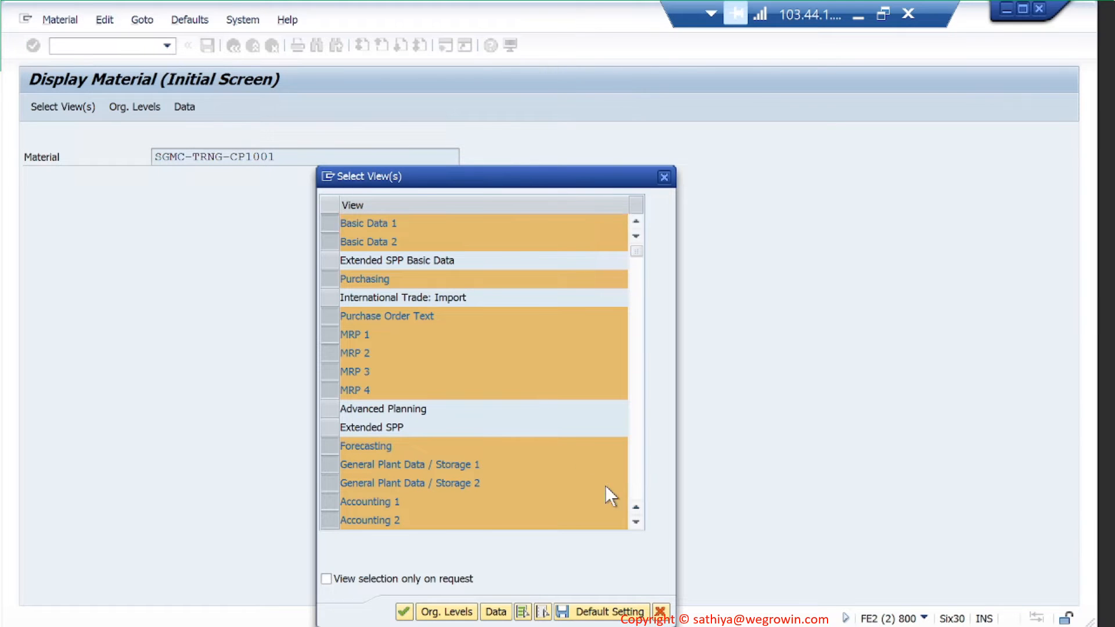
pyautogui.press('Return')
pyautogui.press('Return')
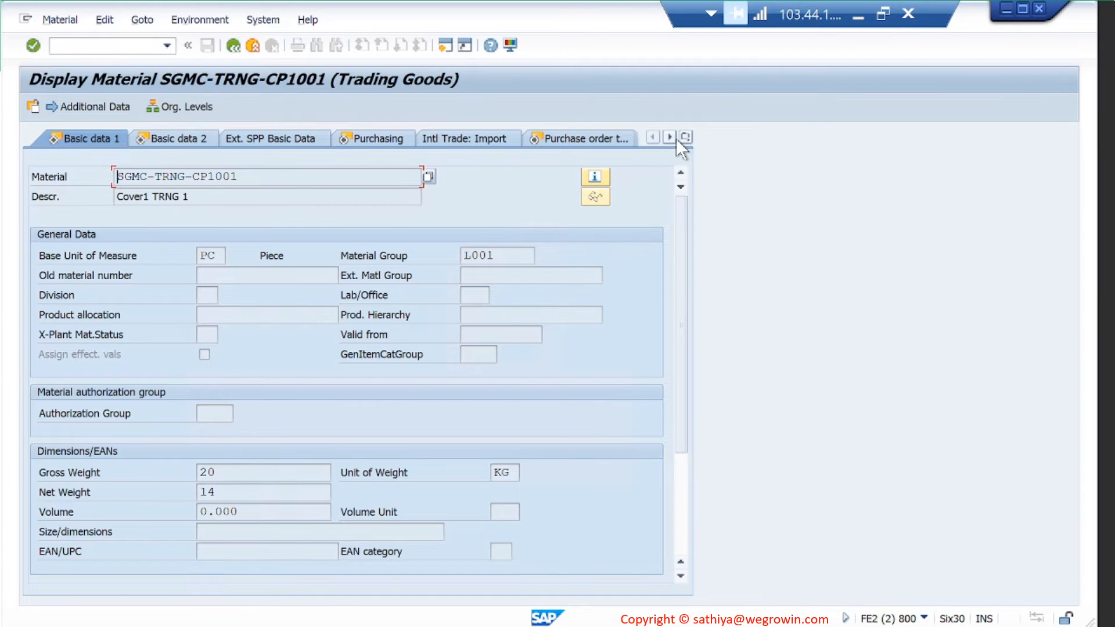
pyautogui.click(684, 136)
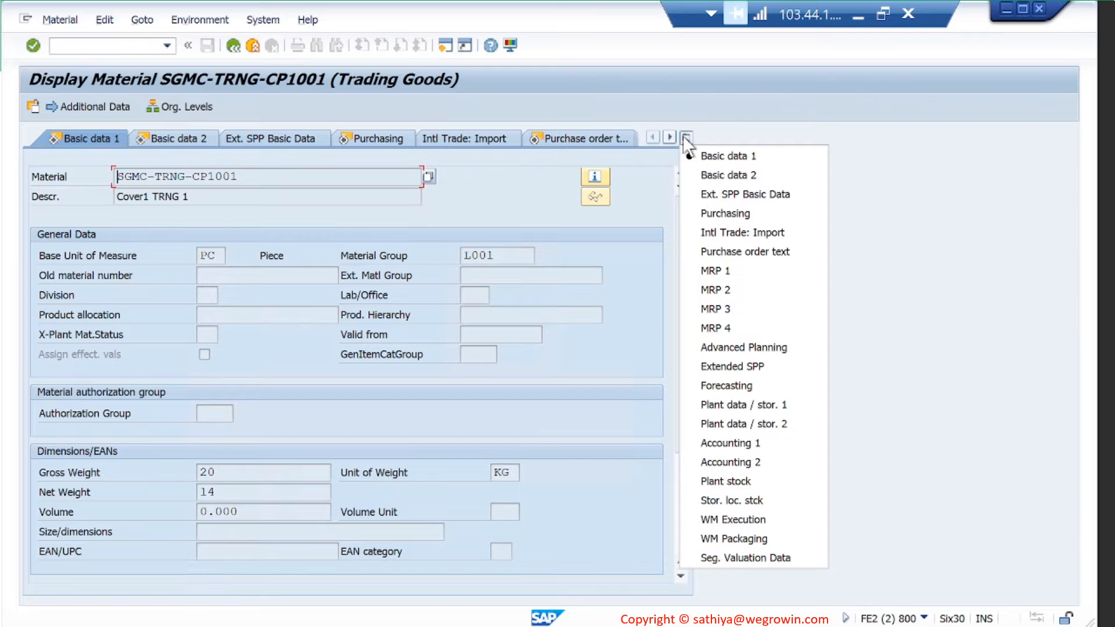
pyautogui.click(758, 443)
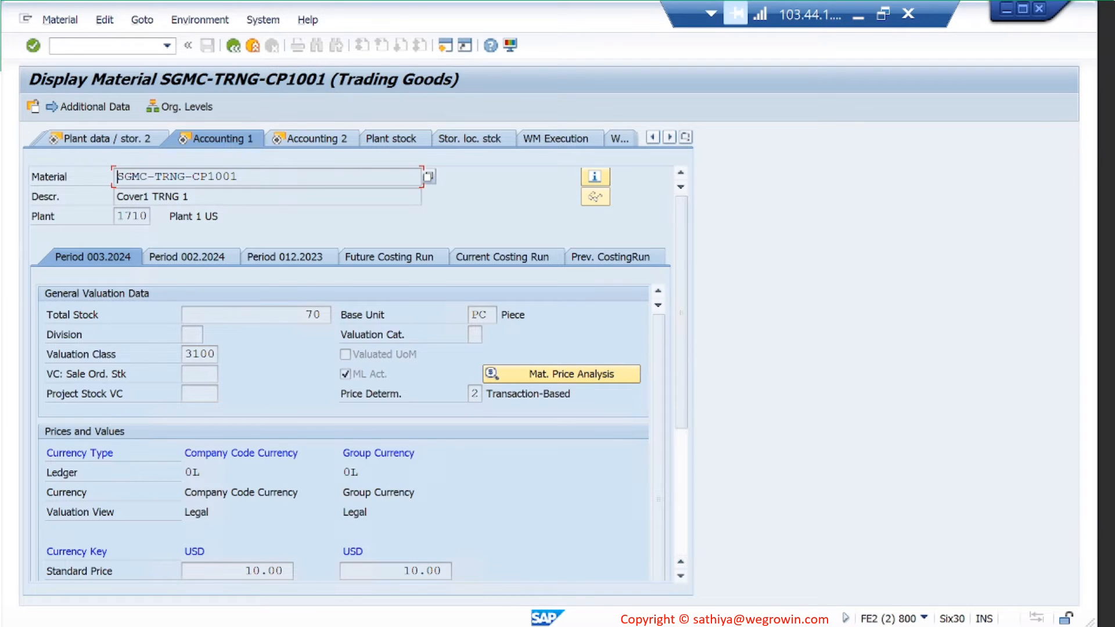
# - Set valuation class 3100 (Trading goods) for SGMC-S002-CP1001 from the F4 list
pyautogui.click(293, 572)
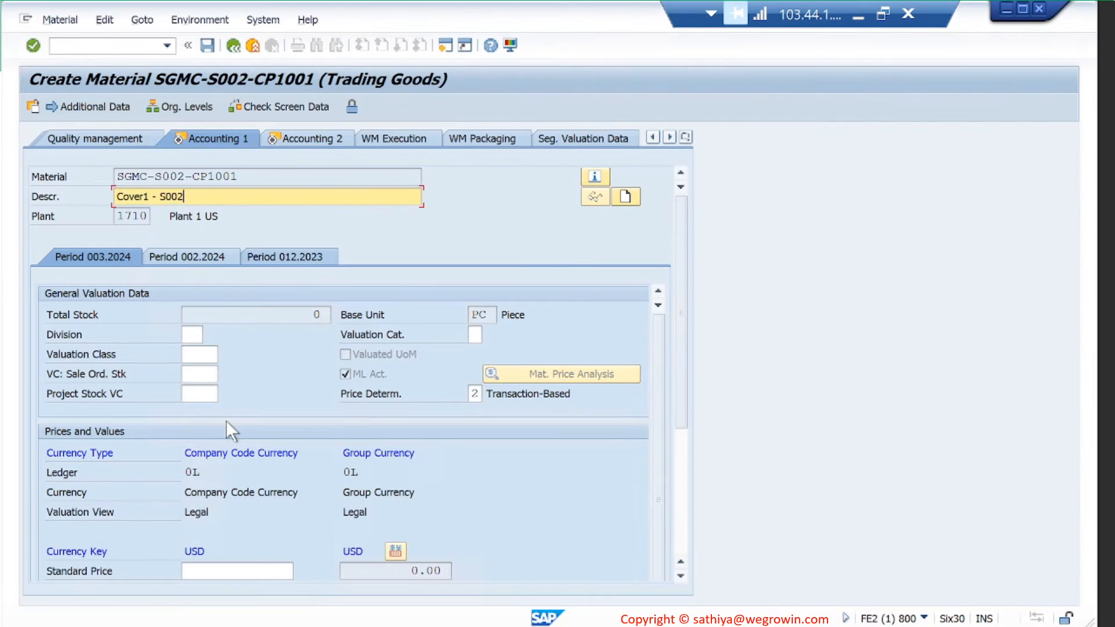
pyautogui.click(211, 354)
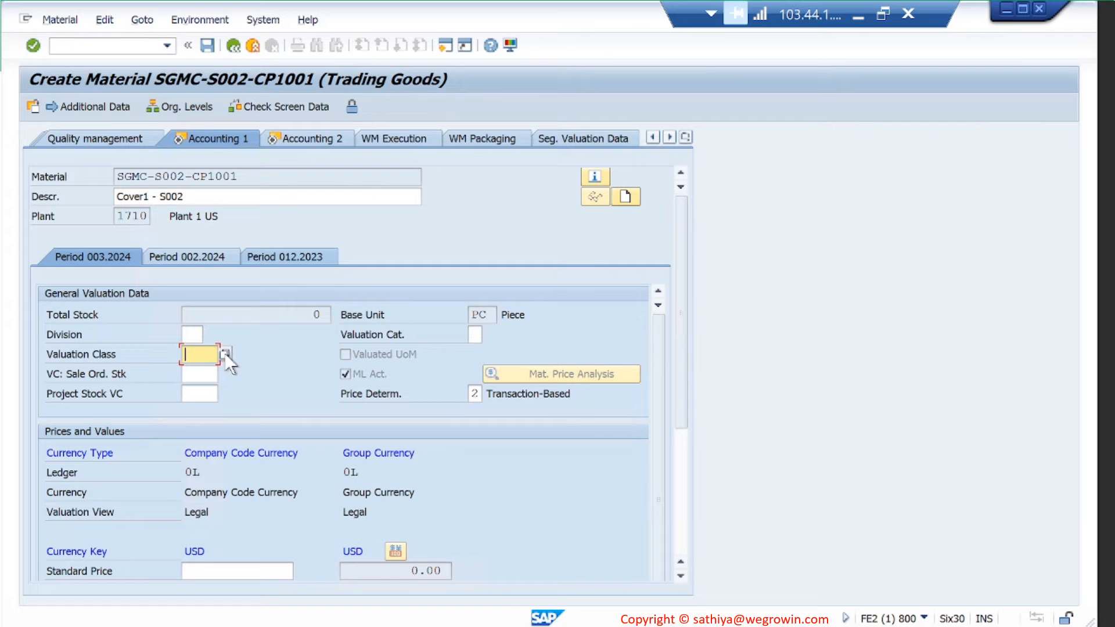
pyautogui.click(225, 353)
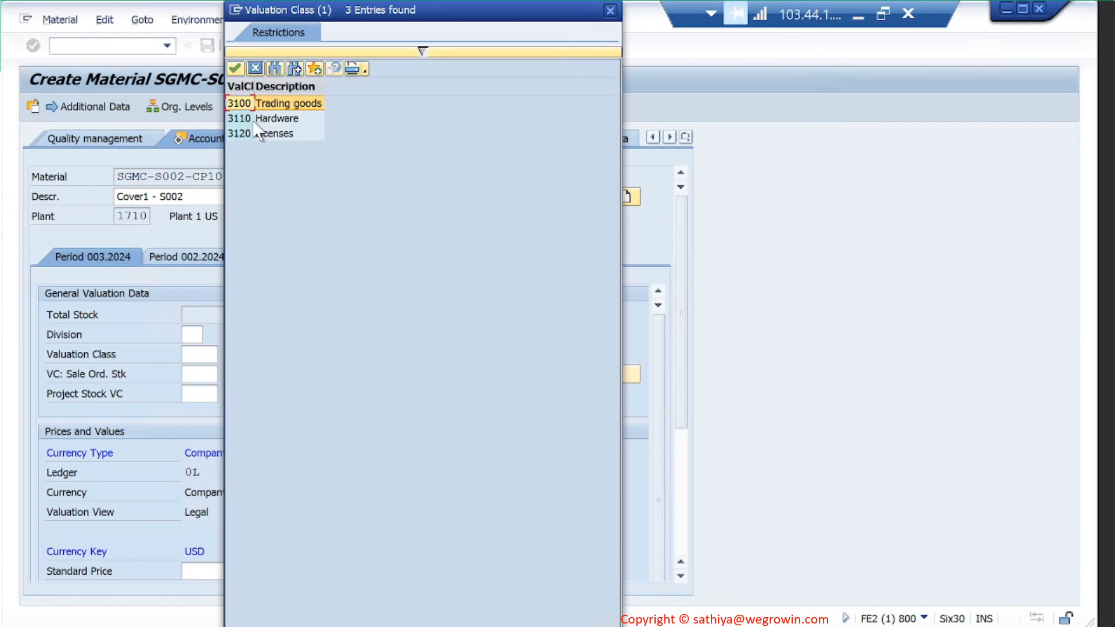
pyautogui.doubleClick(286, 103)
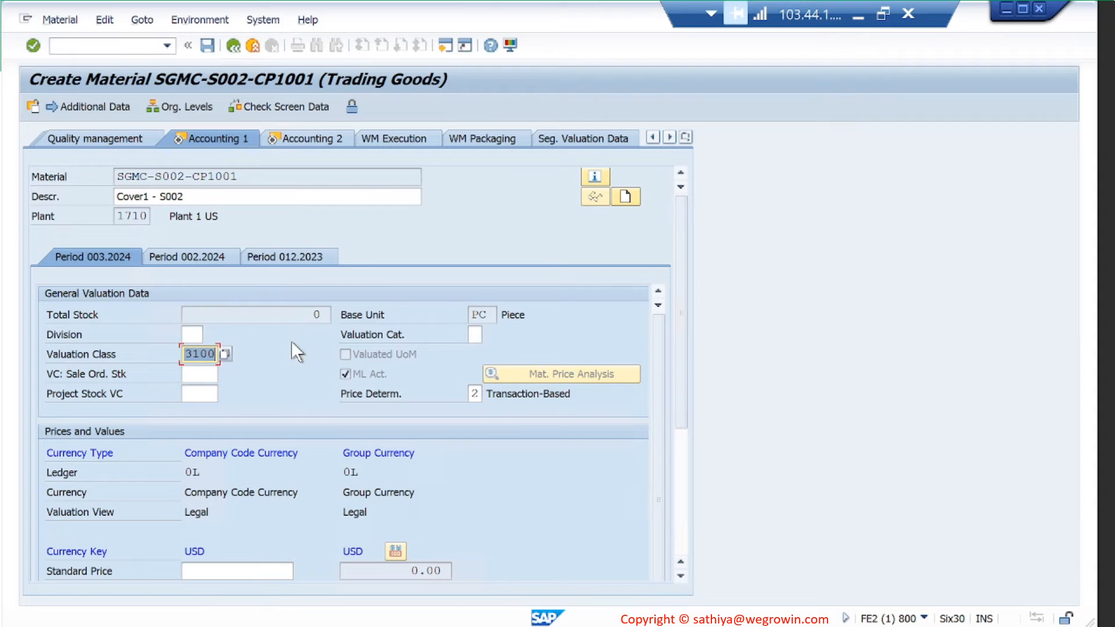
pyautogui.scroll(-5, 291, 341)
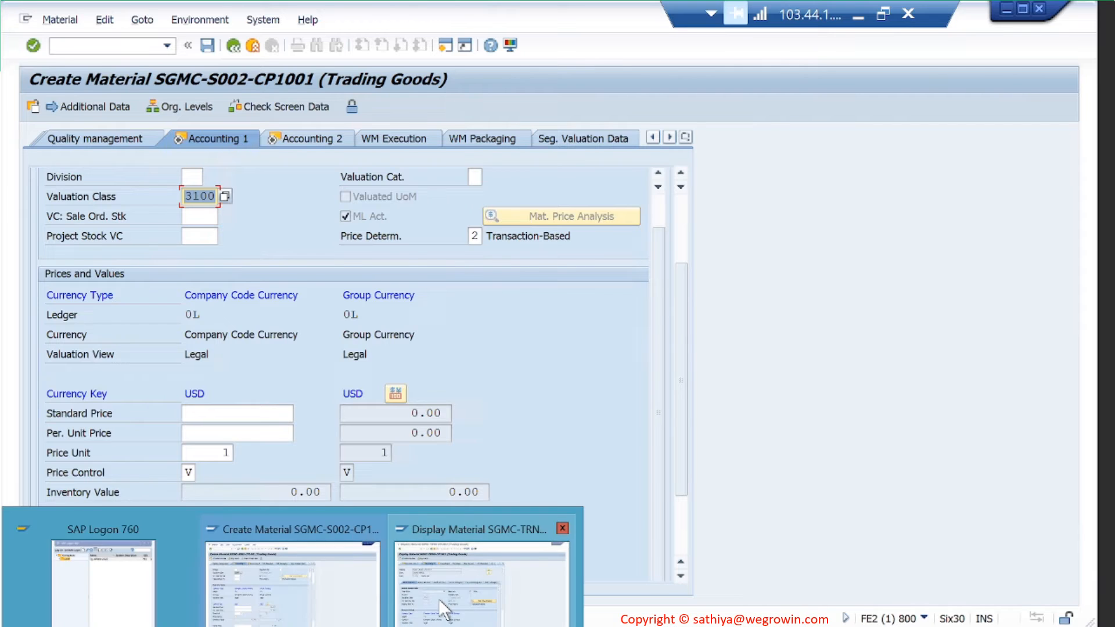
# - Compare with the reference material's accounting data, then return to SGMC-S002-CP1001
pyautogui.click(438, 598)
pyautogui.scroll(-6, 277, 399)
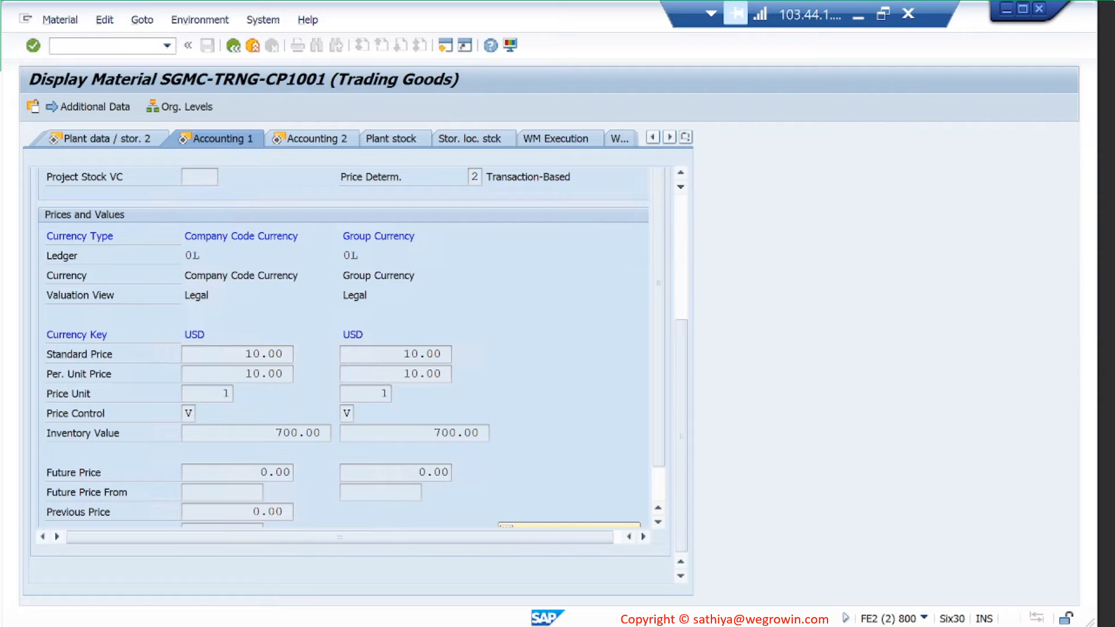
pyautogui.click(293, 610)
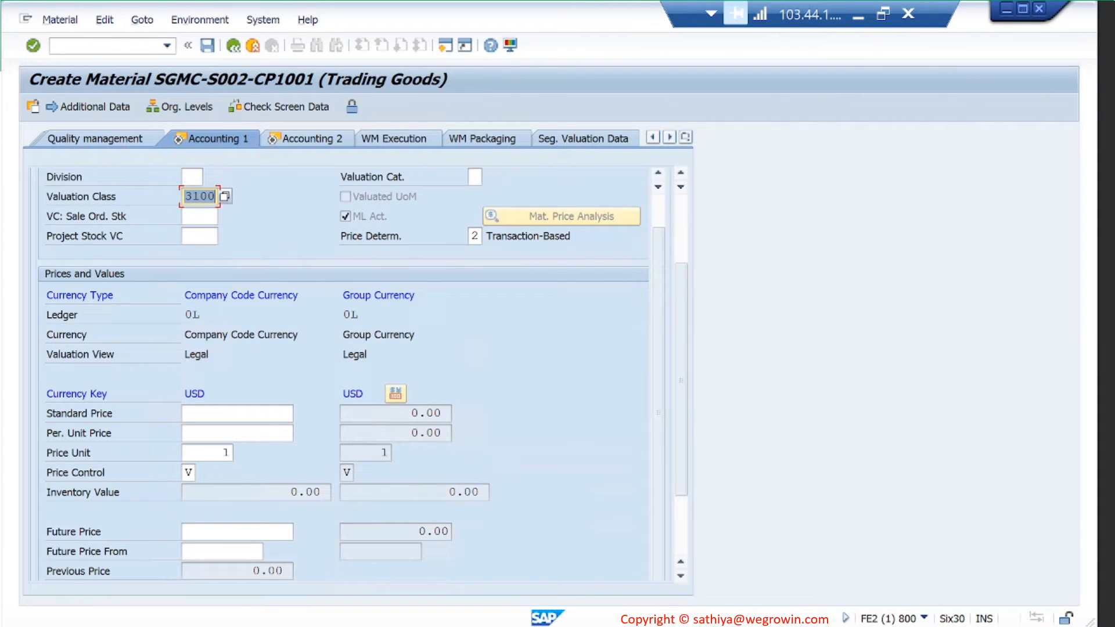
pyautogui.moveTo(474, 590)
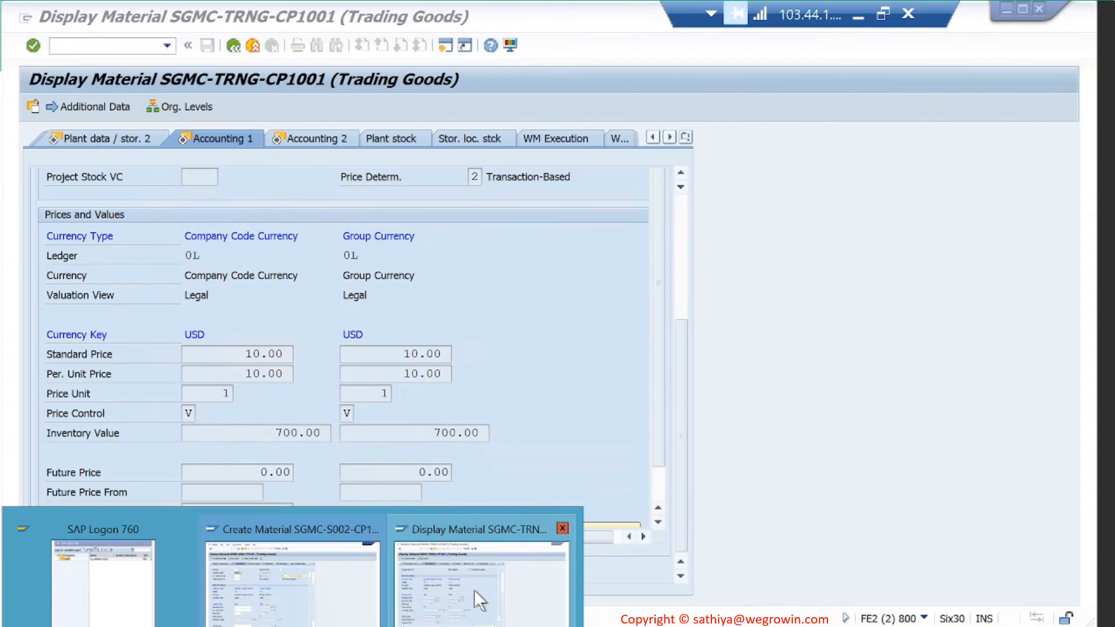
pyautogui.click(301, 591)
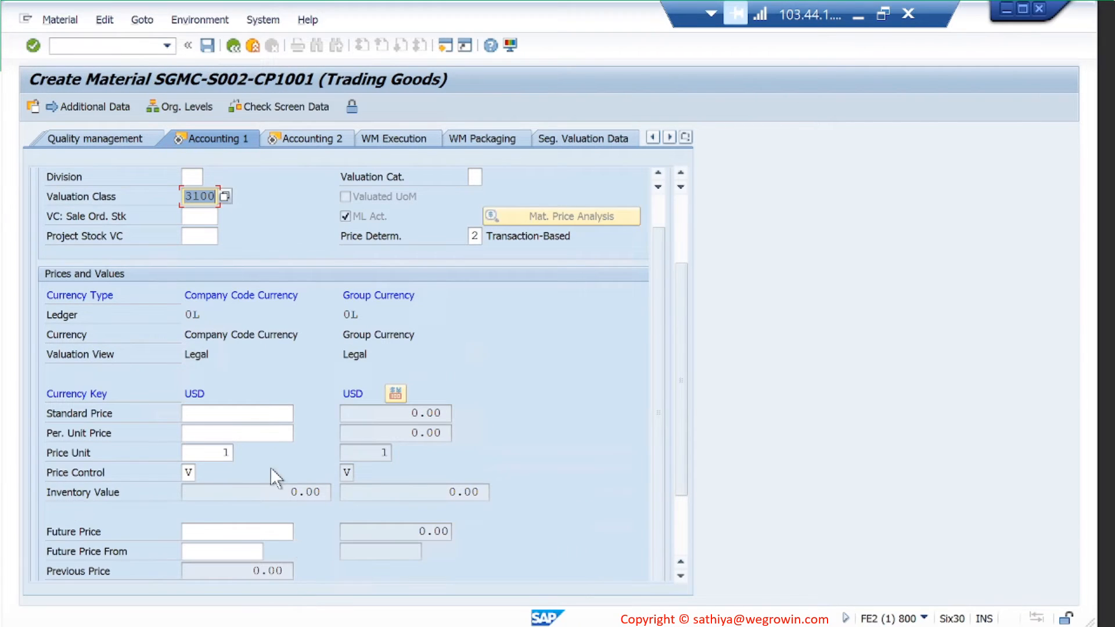
# - Enter 10 as both the standard price and the per-unit price
pyautogui.click(270, 414)
pyautogui.write('10')
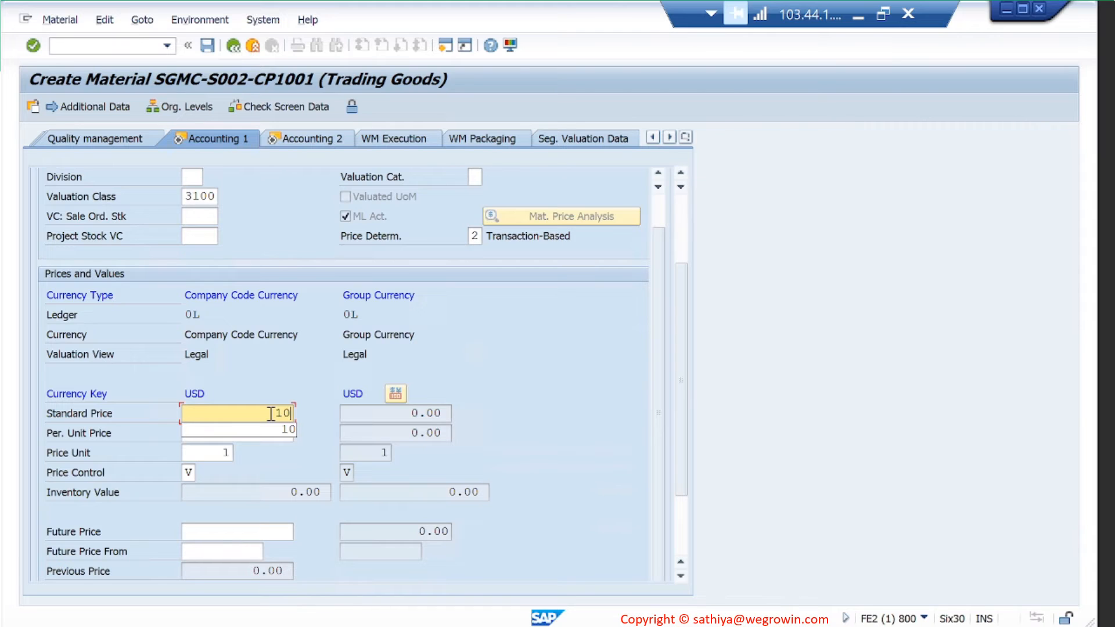
pyautogui.press('Tab')
pyautogui.press('Tab')
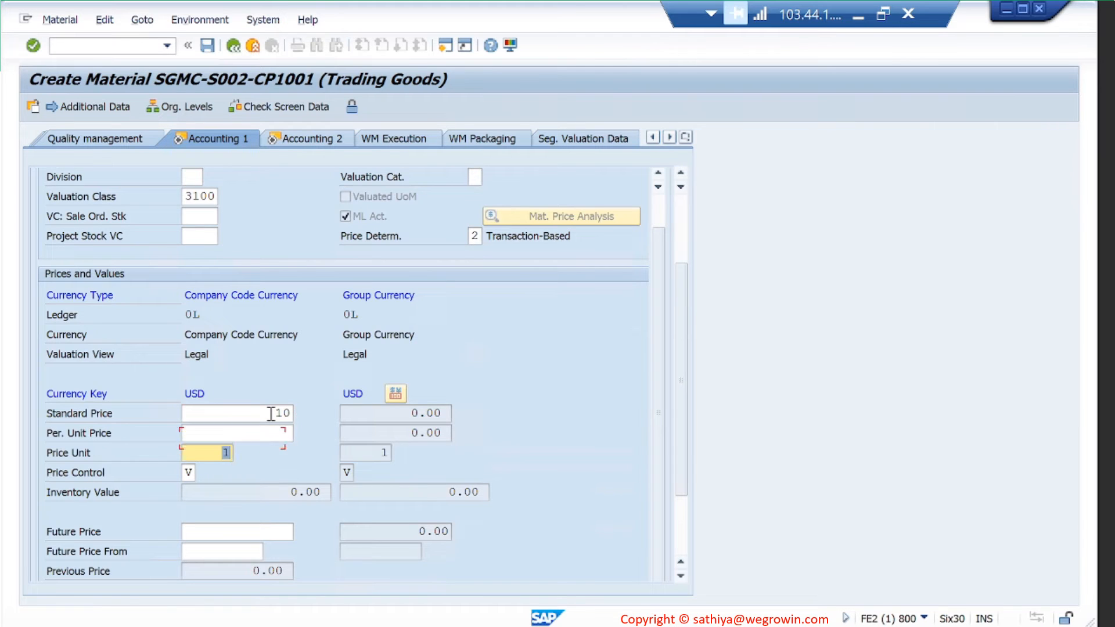
pyautogui.hotkey('shift', 'Tab')
pyautogui.write('10')
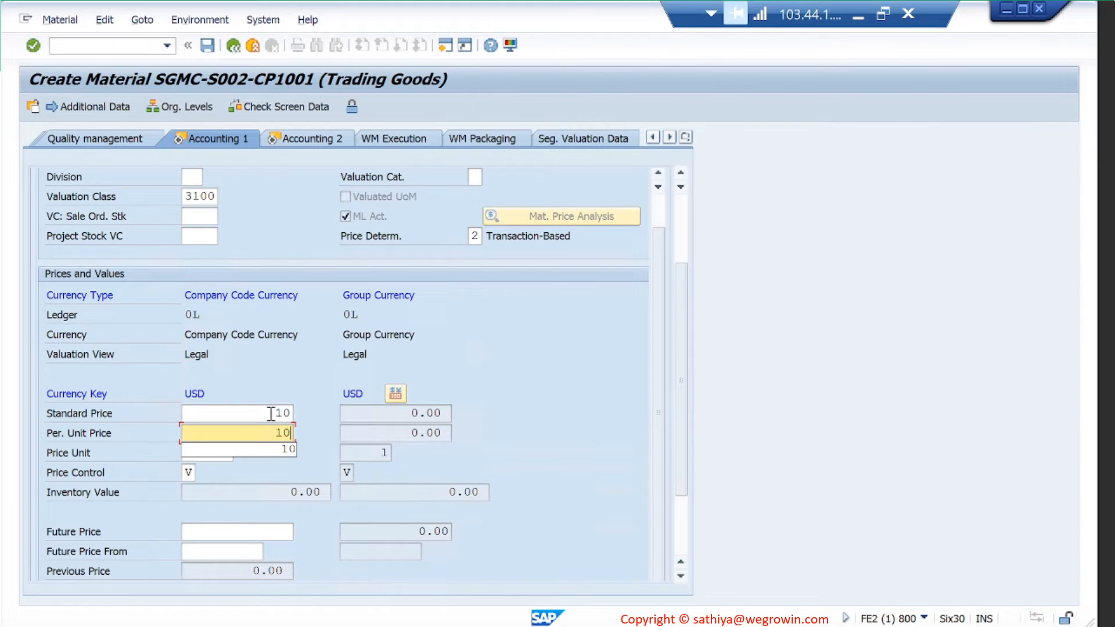
pyautogui.click(310, 376)
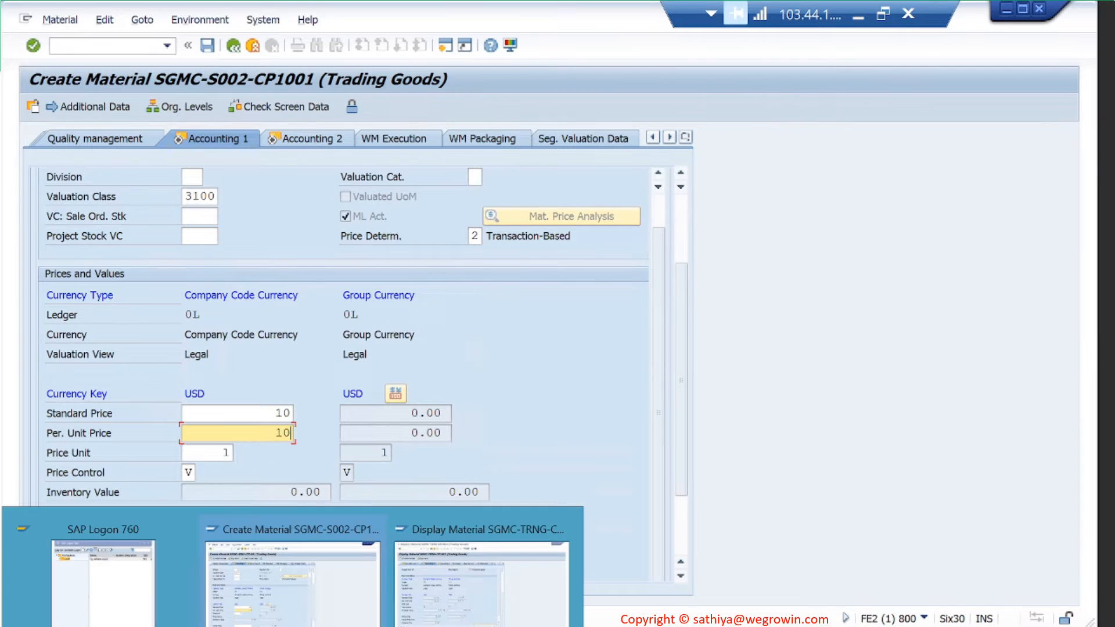
# - Check the reference material's prices, then confirm so group currency converts to 10.00
pyautogui.click(438, 601)
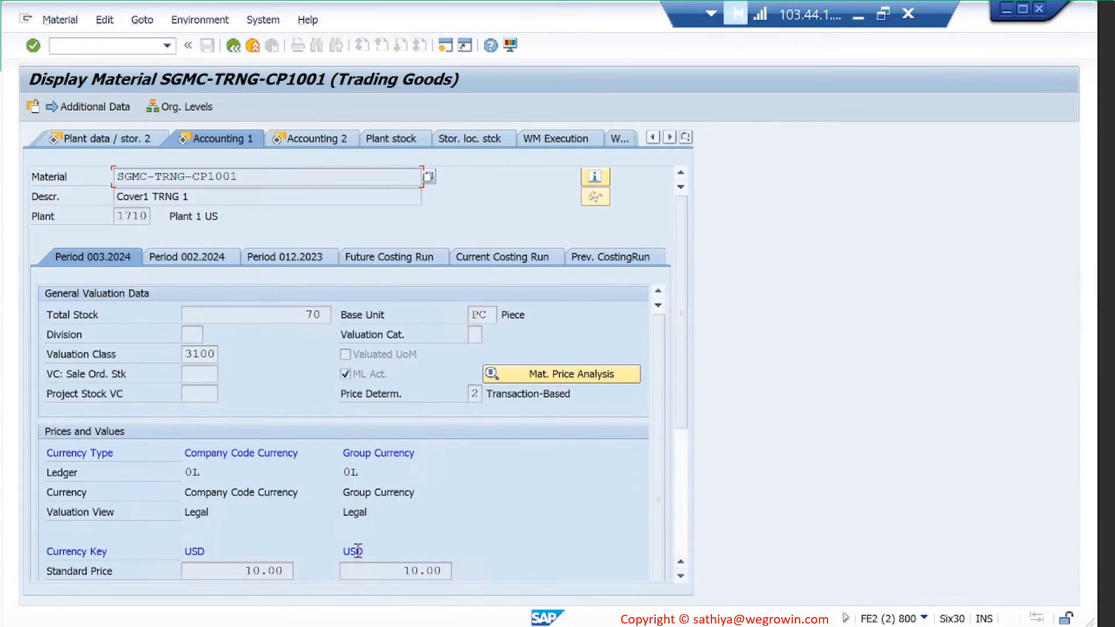
pyautogui.scroll(-5, 360, 550)
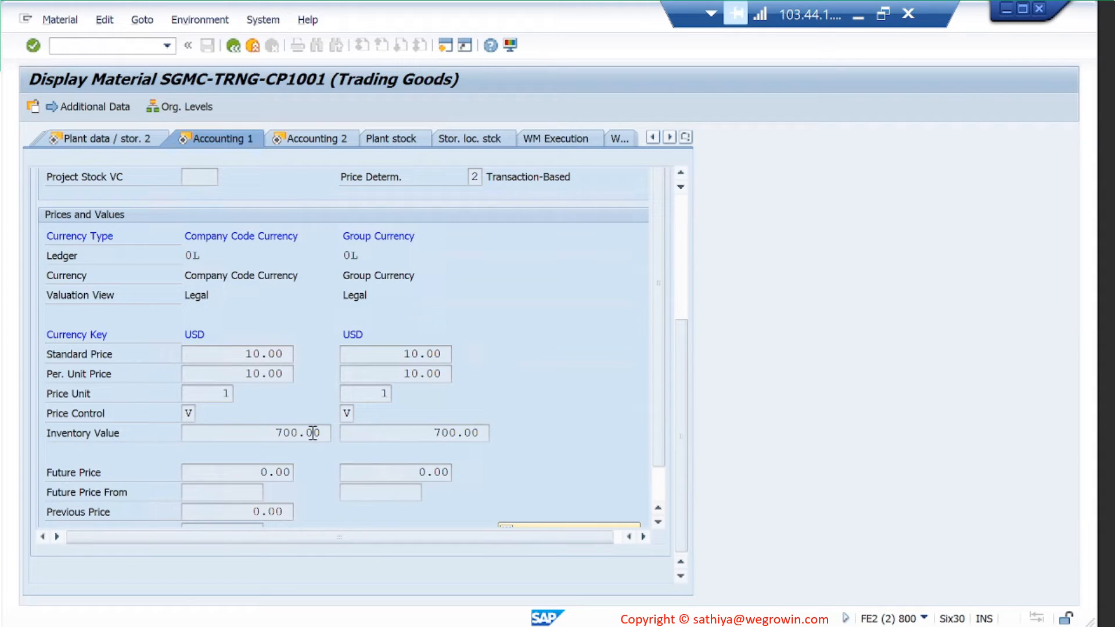
pyautogui.scroll(-2, 661, 459)
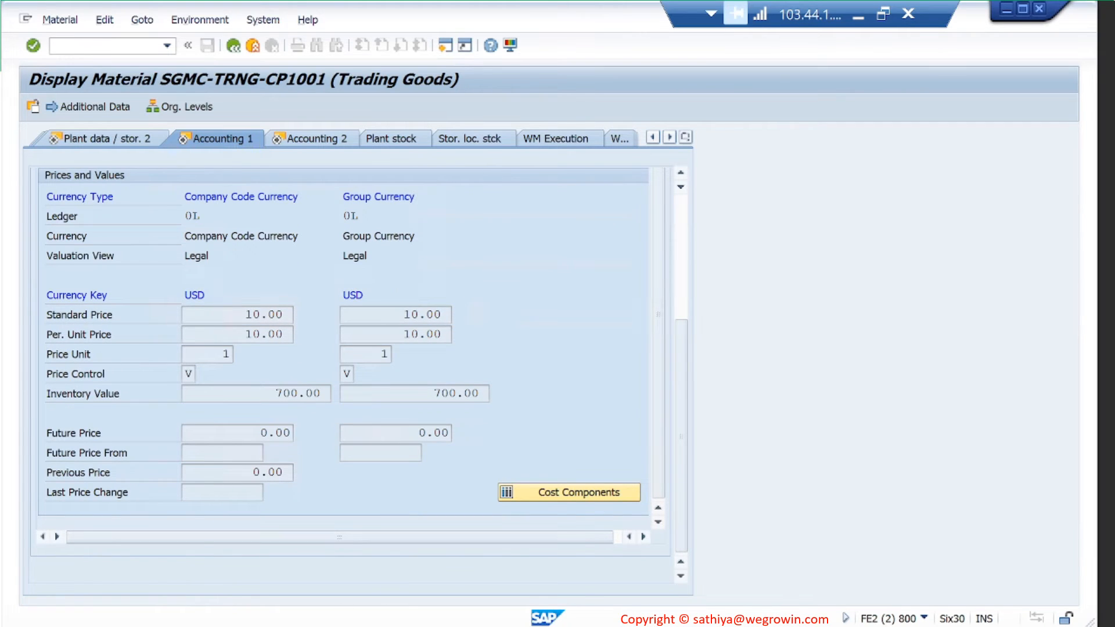
pyautogui.click(308, 607)
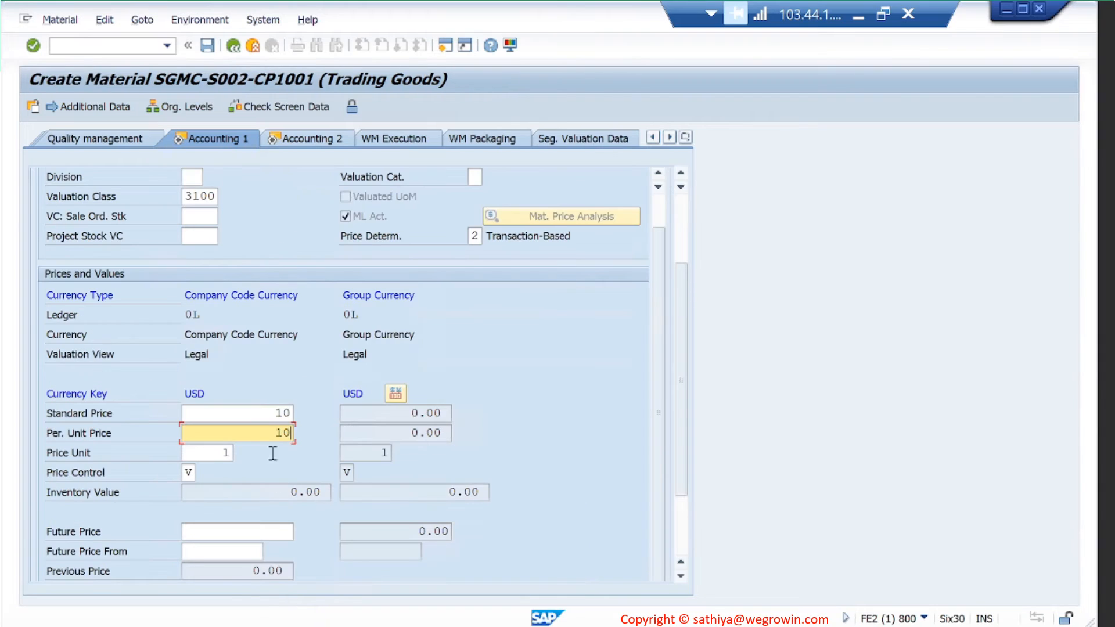
pyautogui.press('Return')
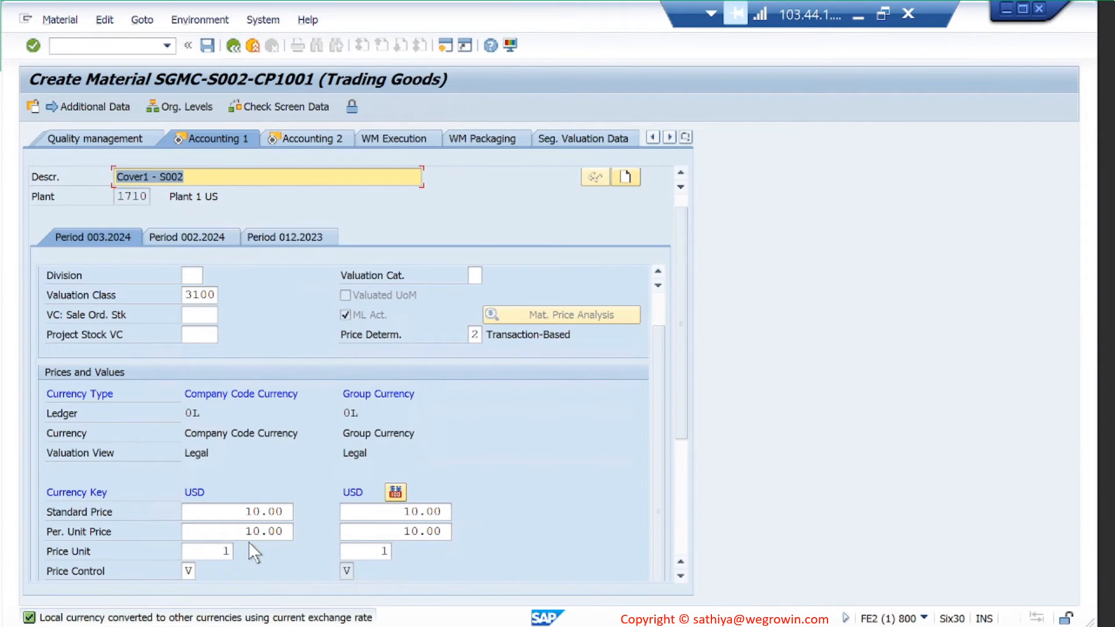
pyautogui.doubleClick(240, 619)
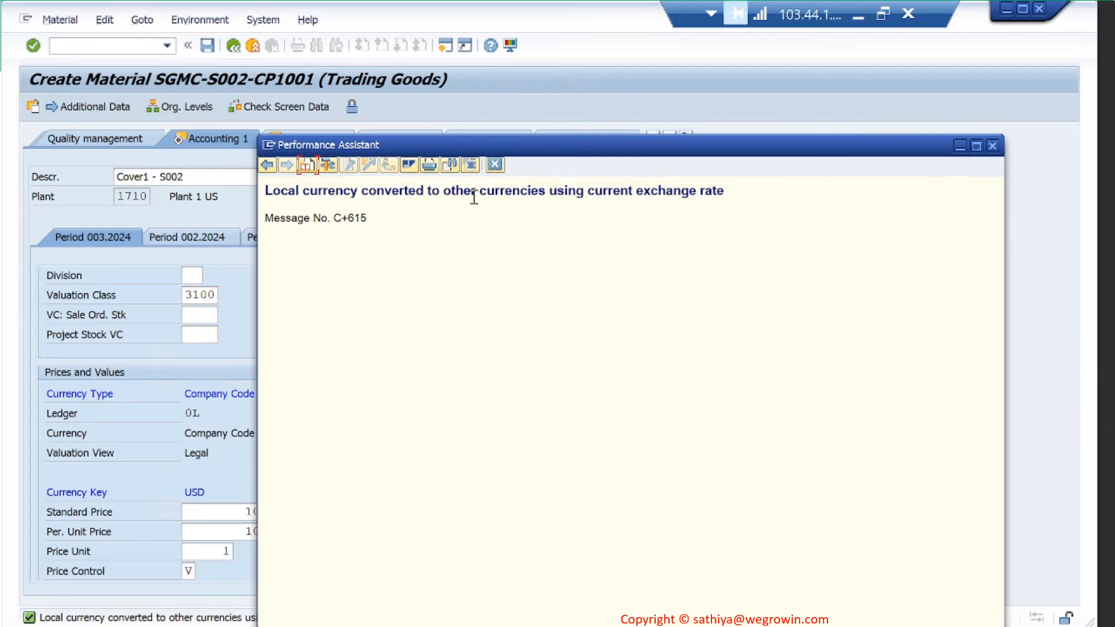
pyautogui.click(993, 145)
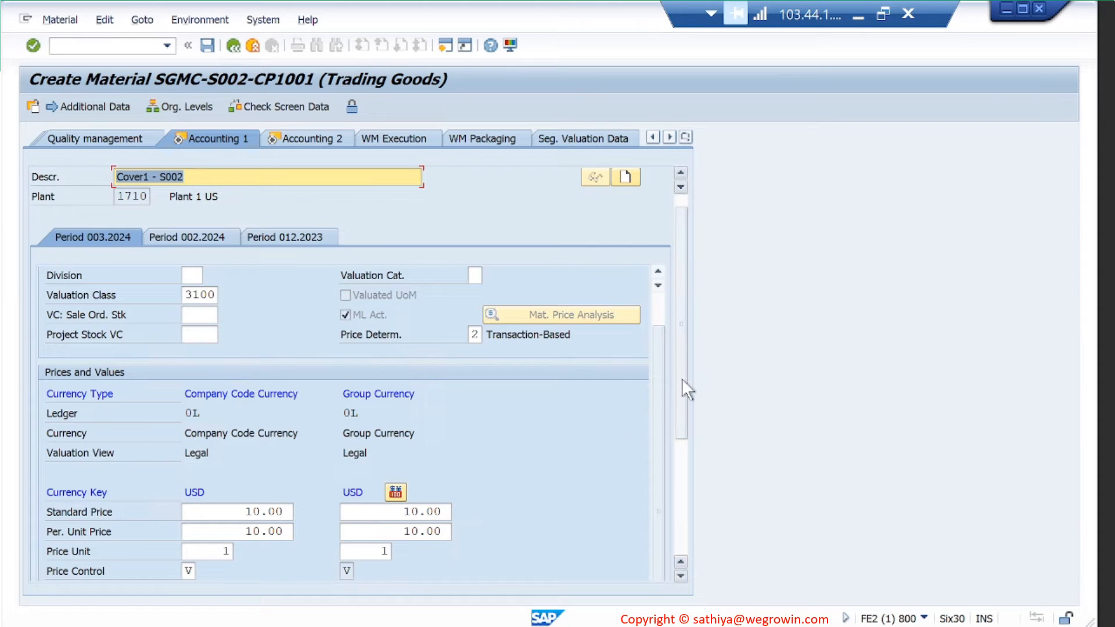
pyautogui.moveTo(683, 388); pyautogui.dragTo(686, 433)
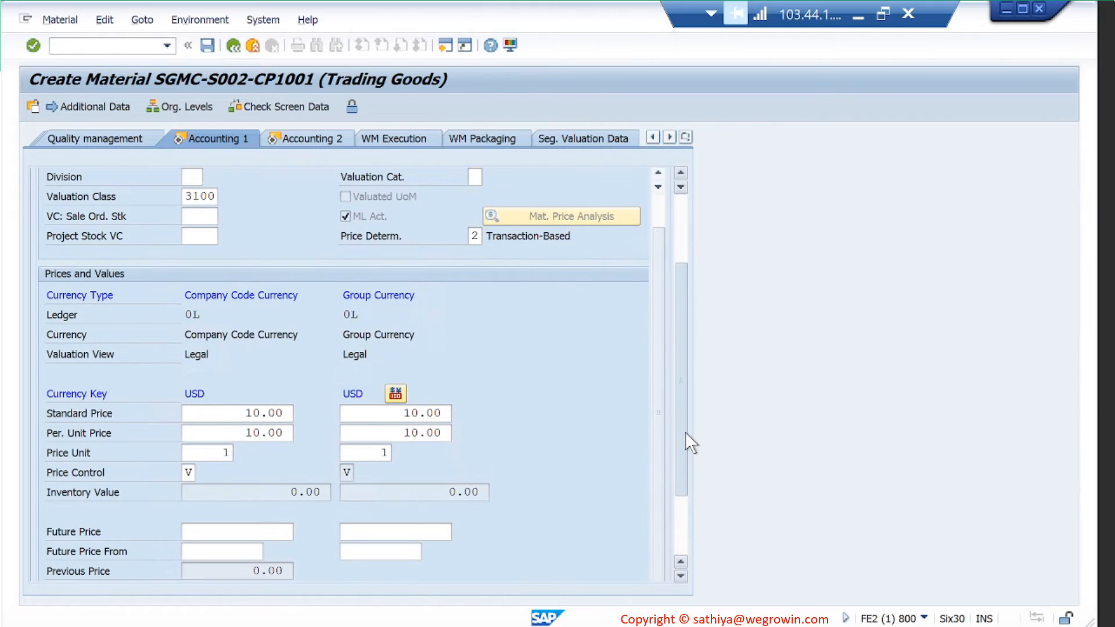
pyautogui.click(189, 472)
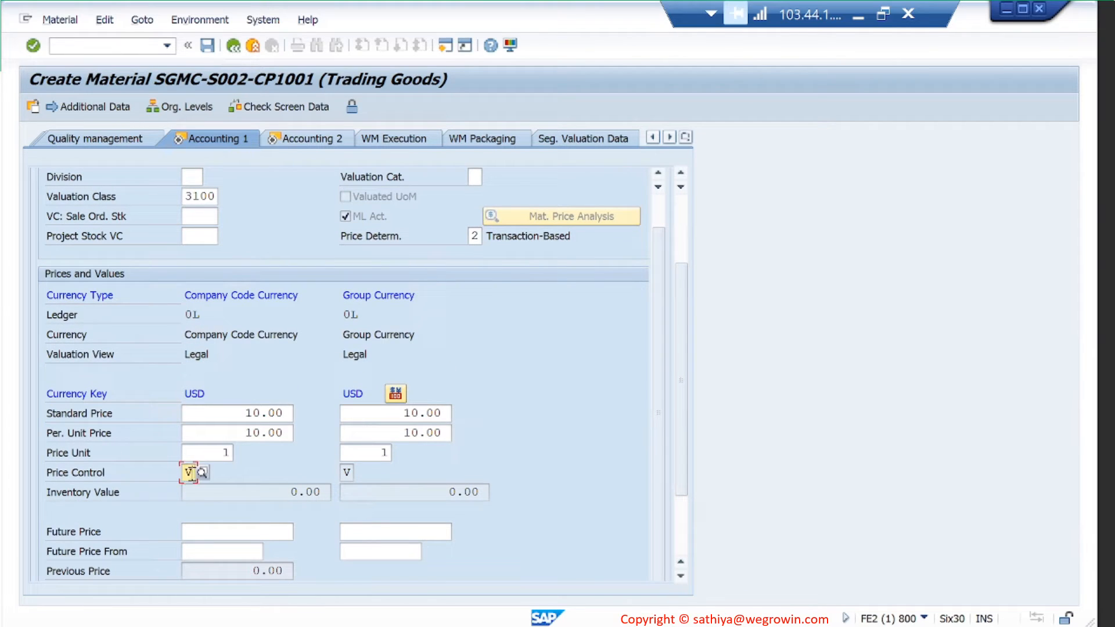
pyautogui.click(200, 471)
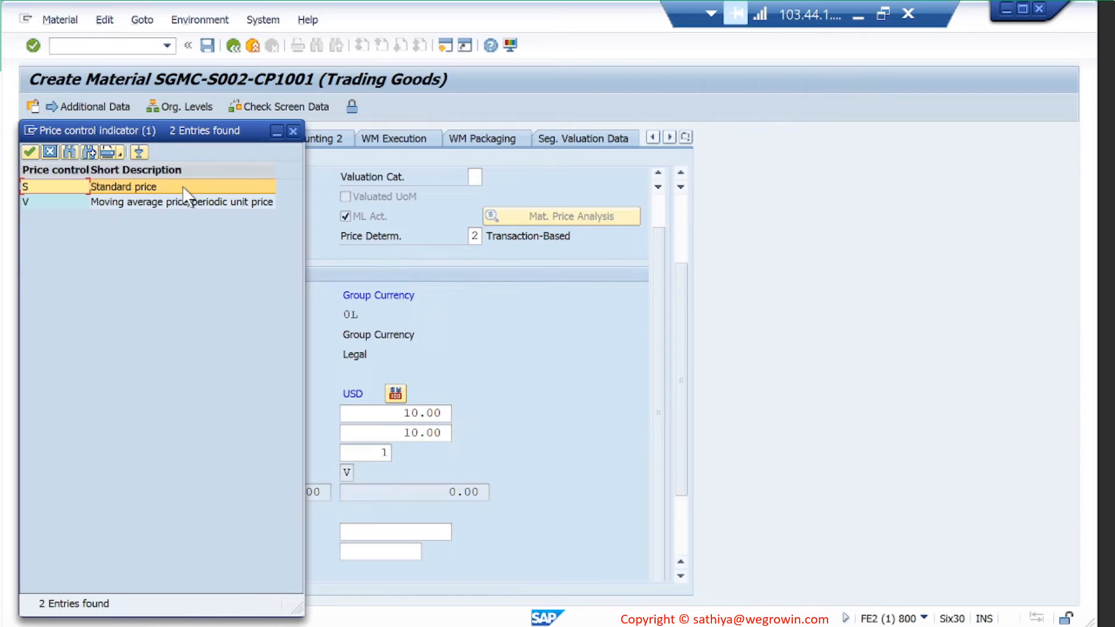
pyautogui.click(292, 130)
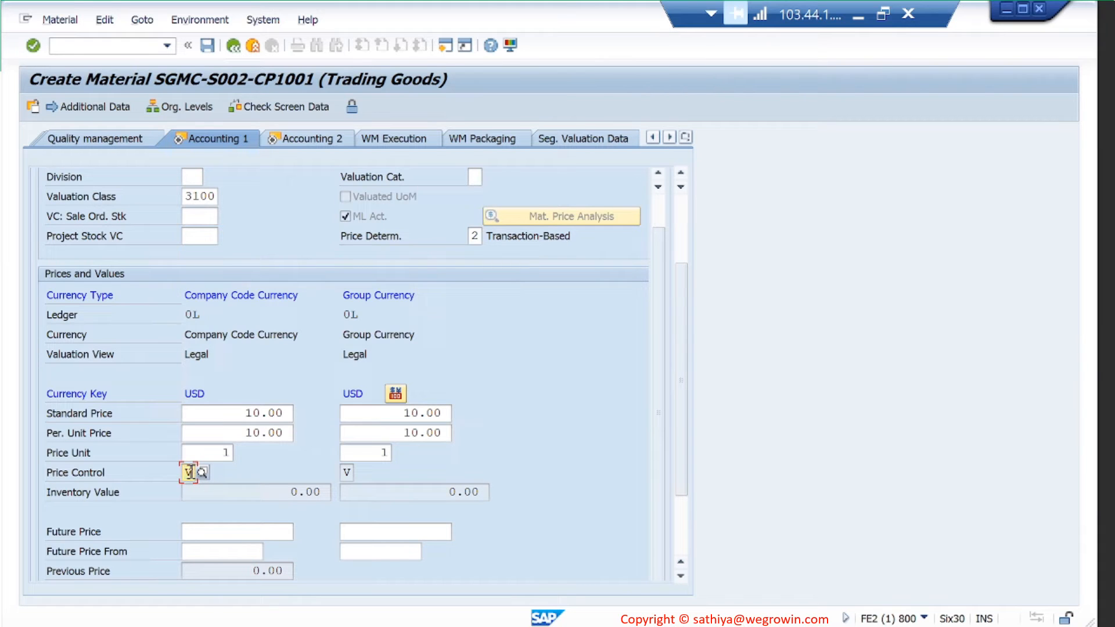
pyautogui.press('F1')
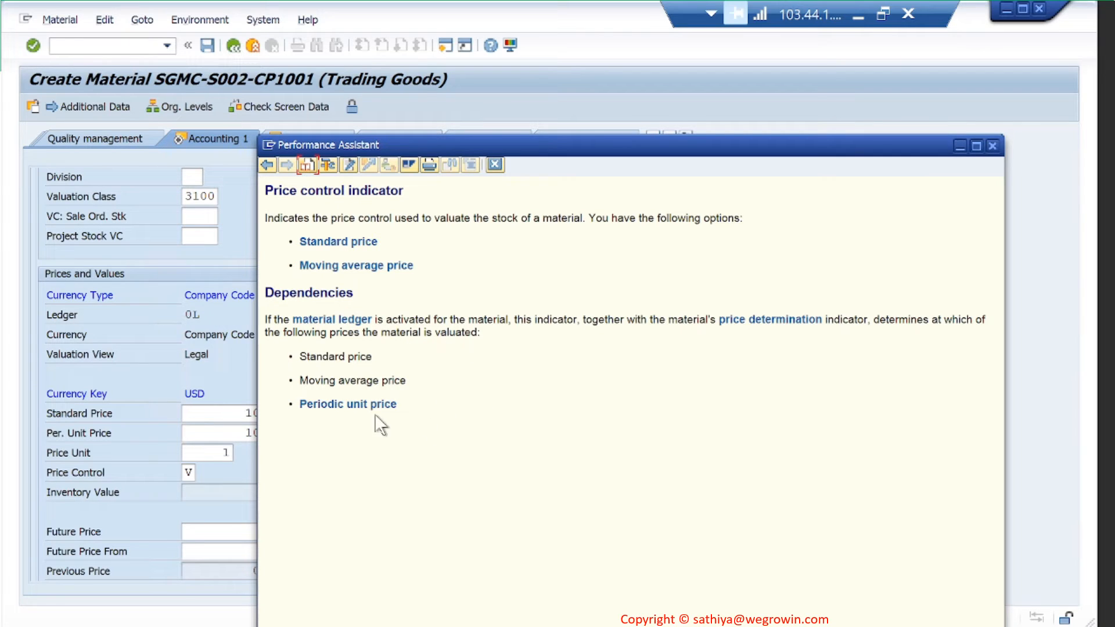
pyautogui.click(991, 146)
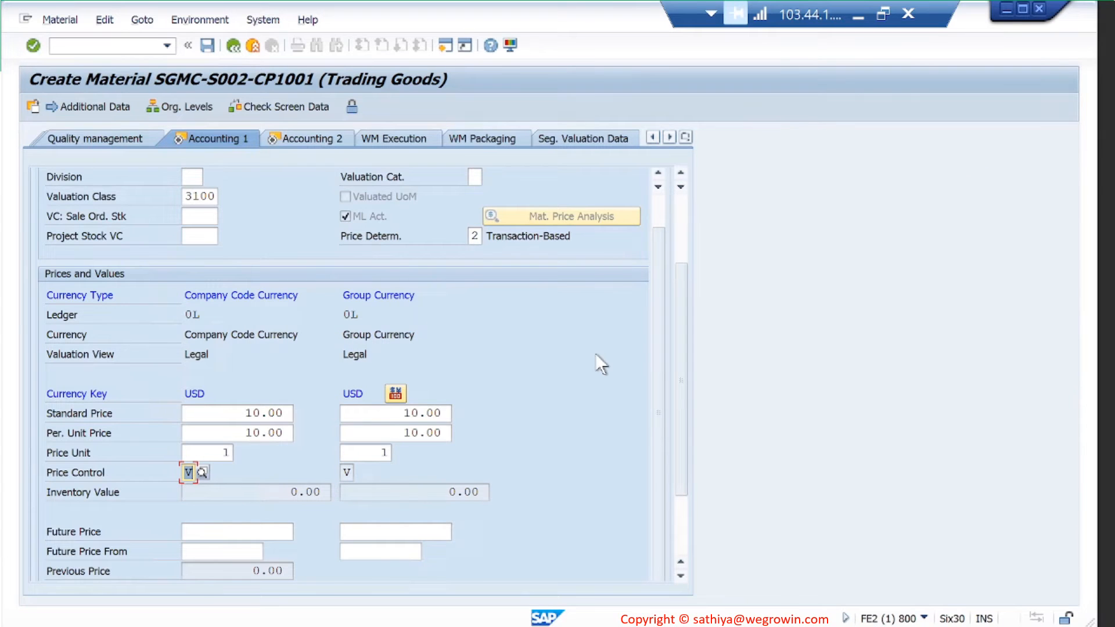
pyautogui.scroll(-2, 570, 370)
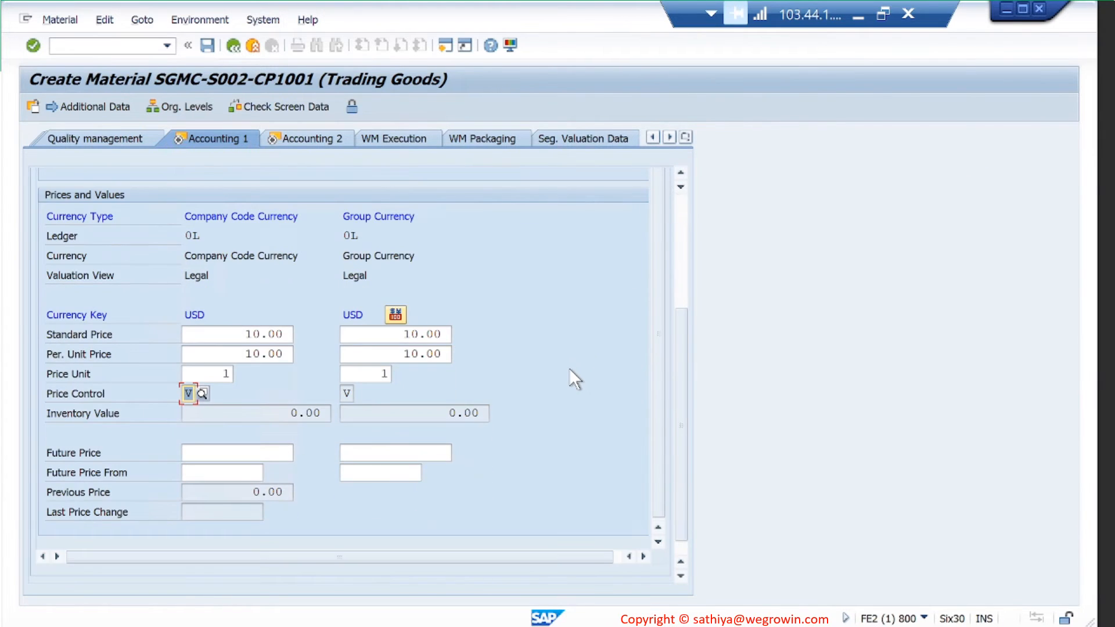
pyautogui.scroll(5, 569, 368)
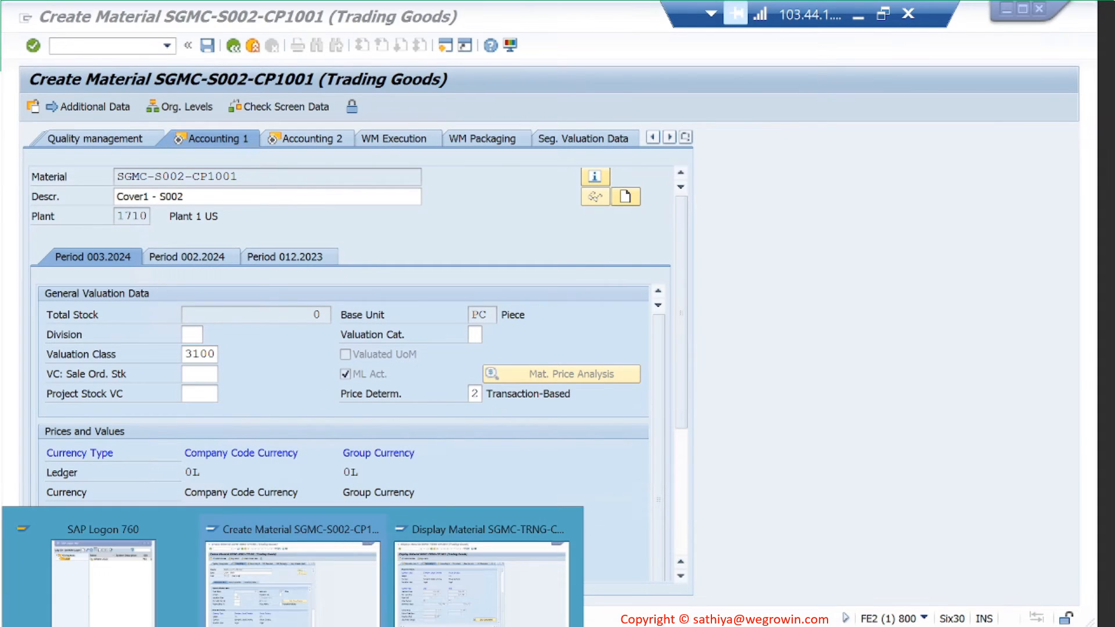
# - Glance at the reference material, then advance SGMC-S002-CP1001 to its Accounting 2 data
pyautogui.click(459, 600)
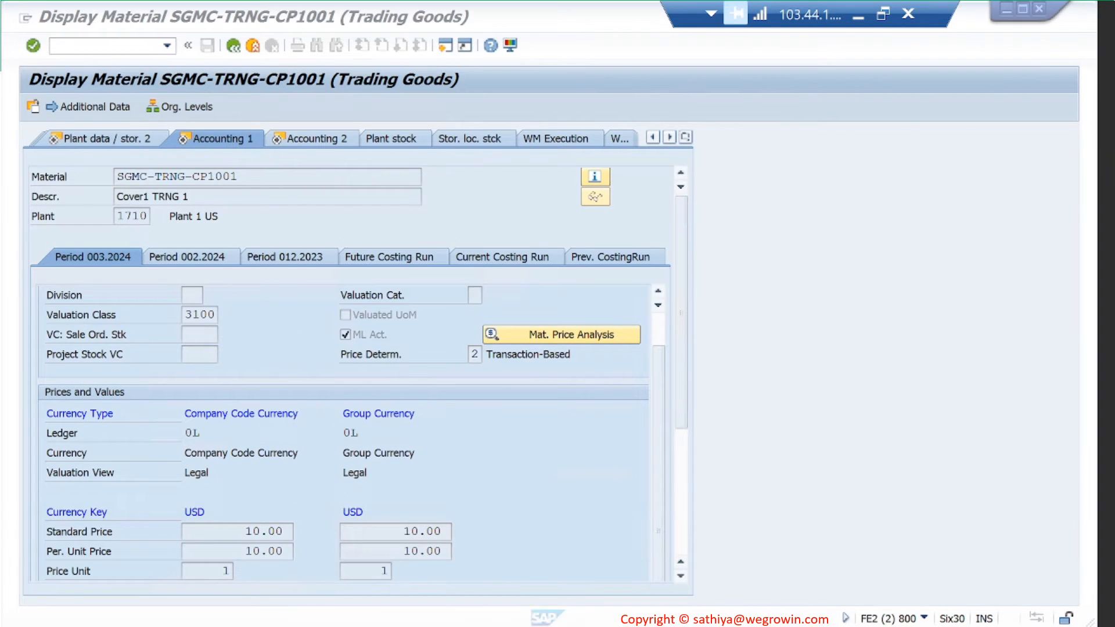
pyautogui.click(293, 581)
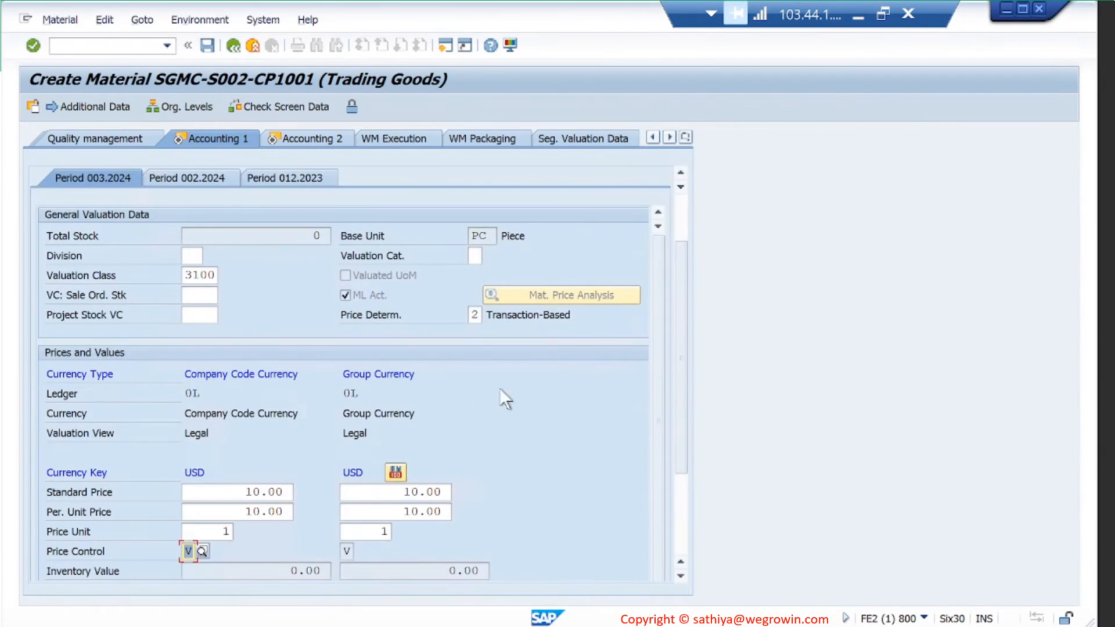
pyautogui.press('Return')
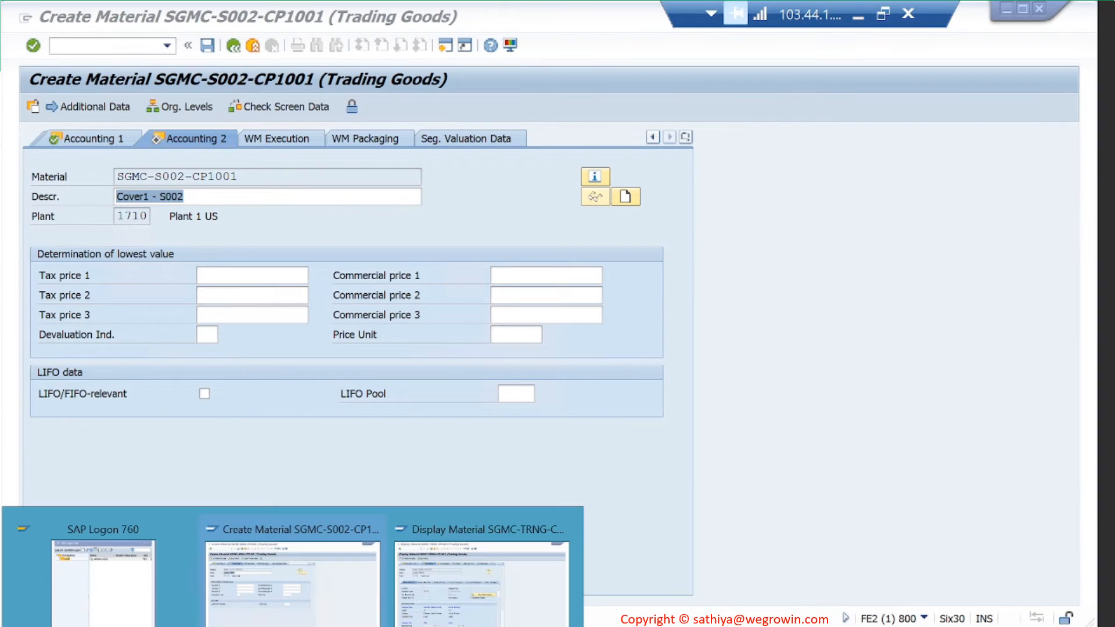
# - View the reference material's Accounting 2 data, then move past the new material's last screen
pyautogui.click(480, 567)
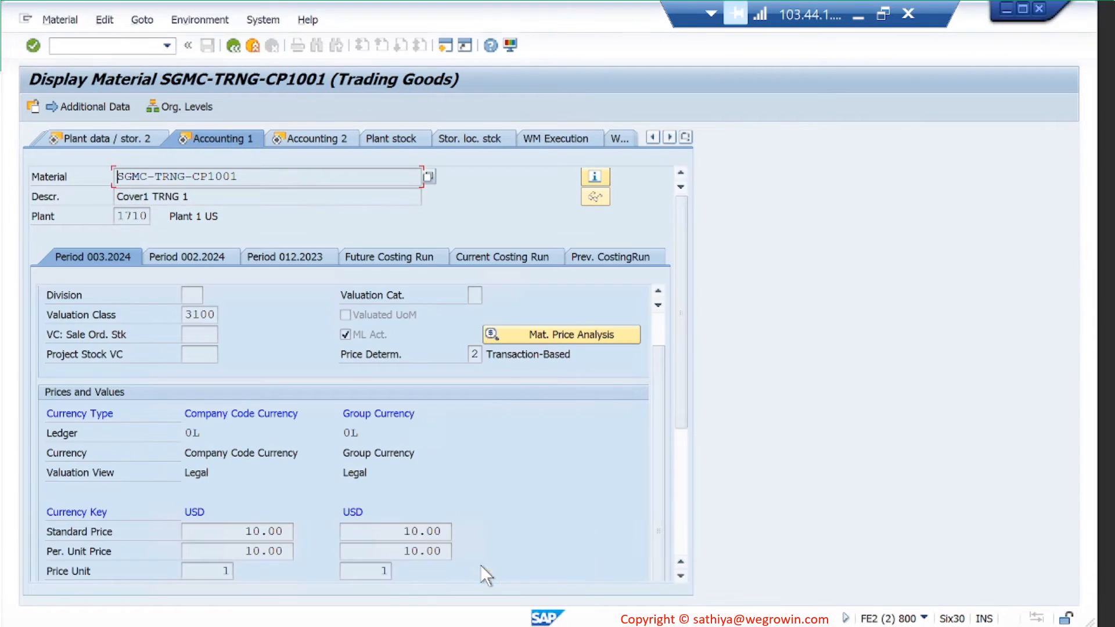
pyautogui.click(326, 140)
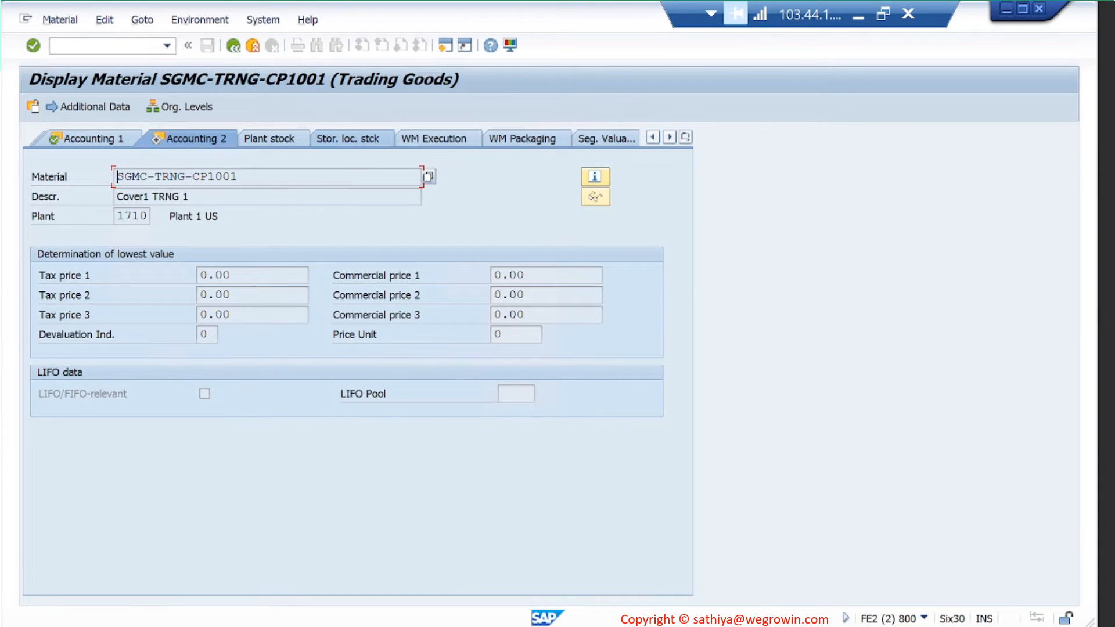
pyautogui.moveTo(286, 617)
pyautogui.click(321, 593)
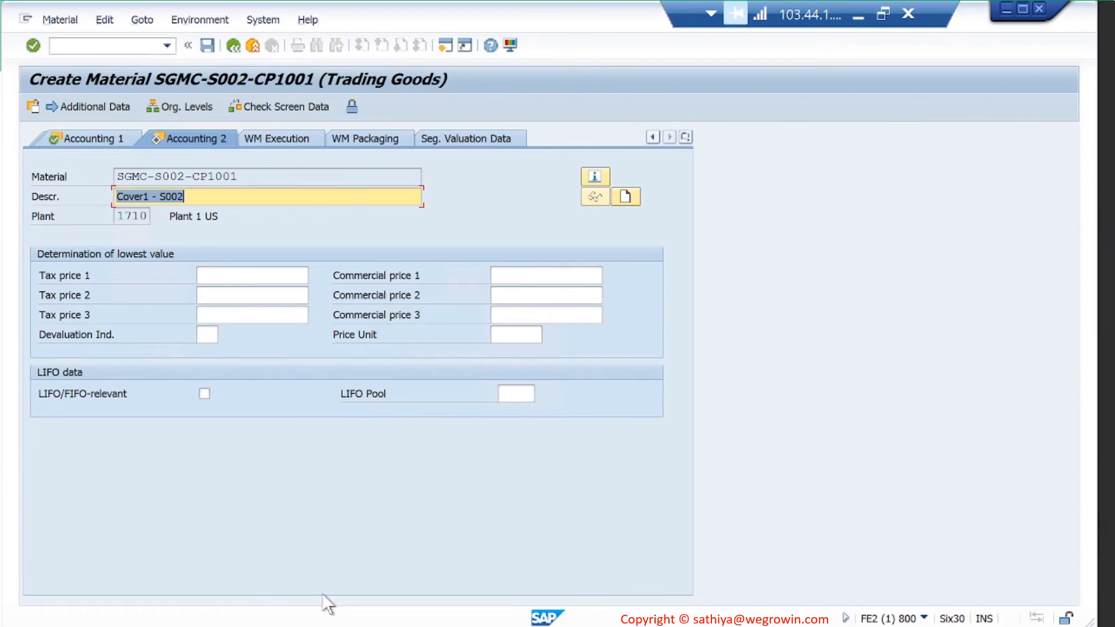
pyautogui.press('Return')
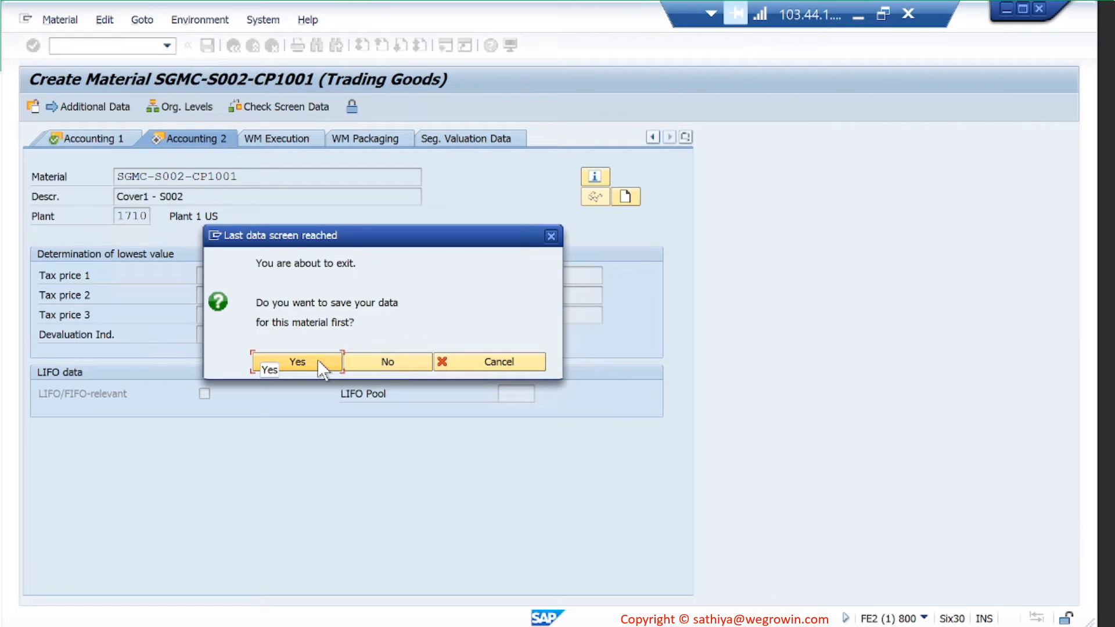
# - Save material SGMC-S002-CP1001 and read its M3800 creation message
pyautogui.click(318, 360)
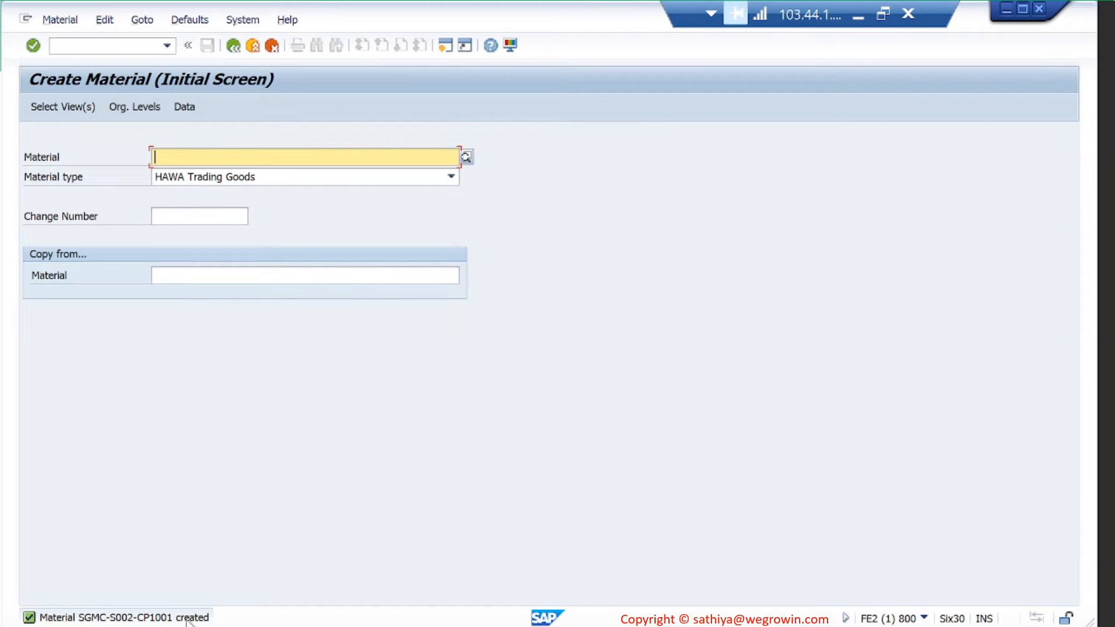
pyautogui.doubleClick(187, 619)
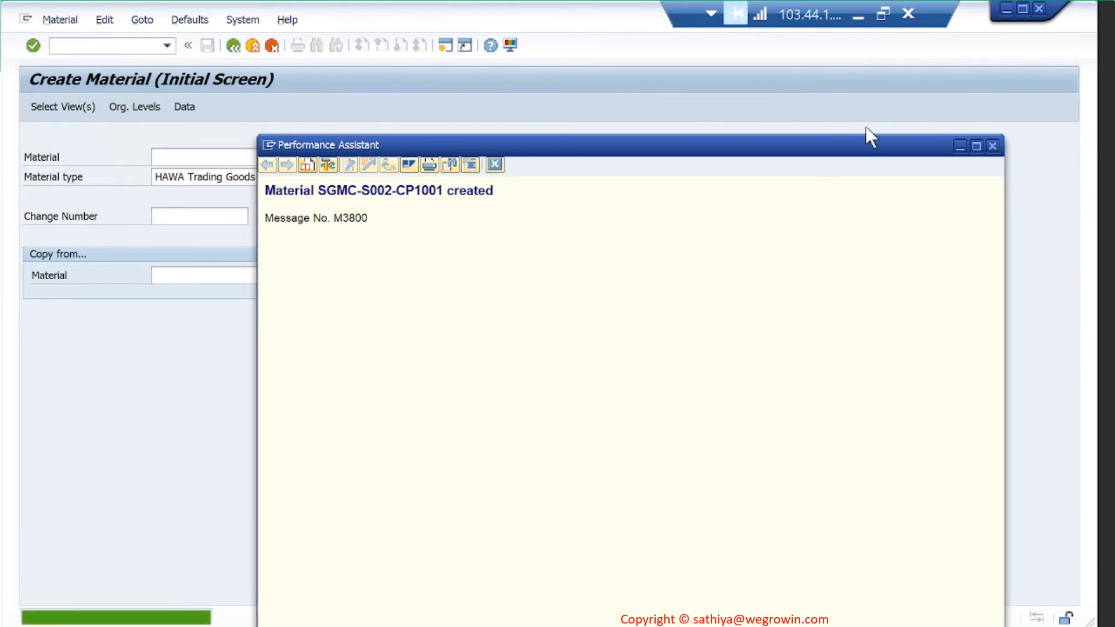
pyautogui.click(990, 146)
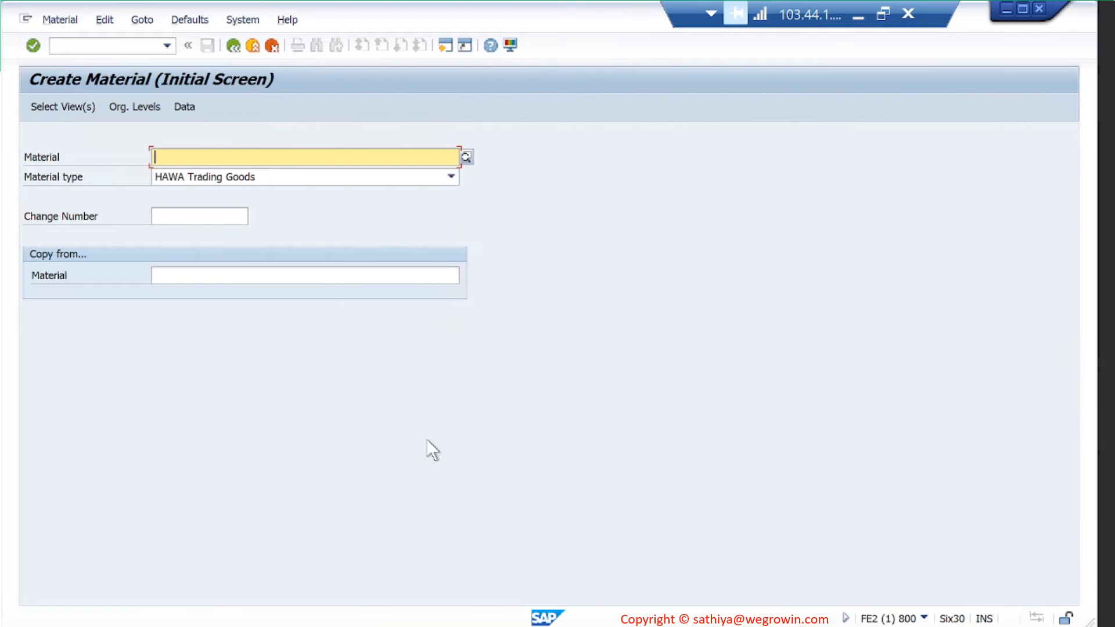
pyautogui.click(290, 626)
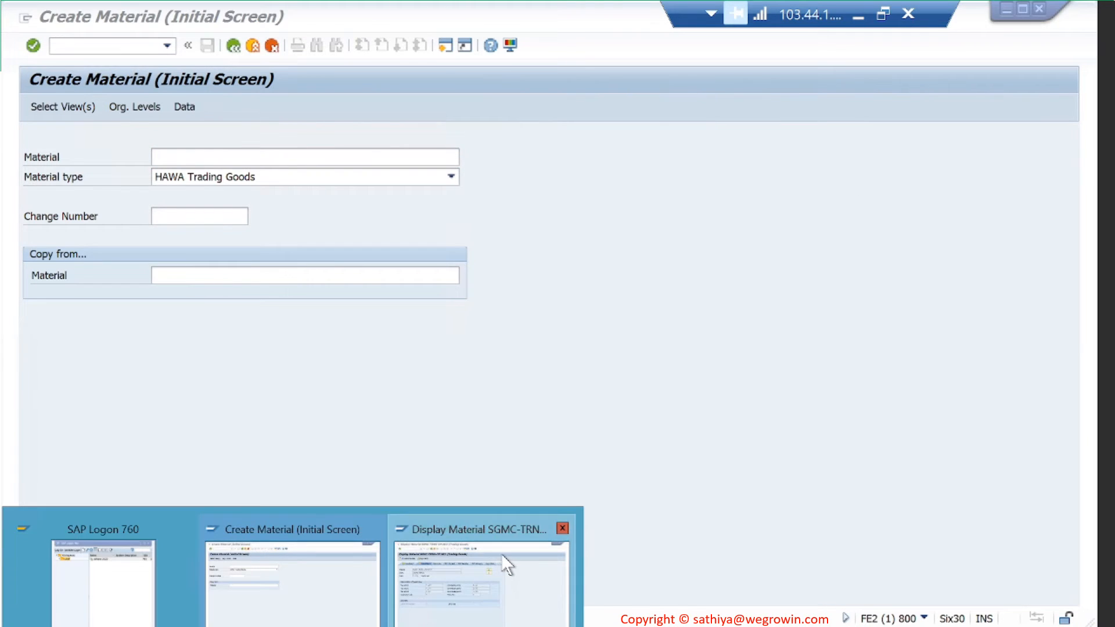
pyautogui.click(504, 562)
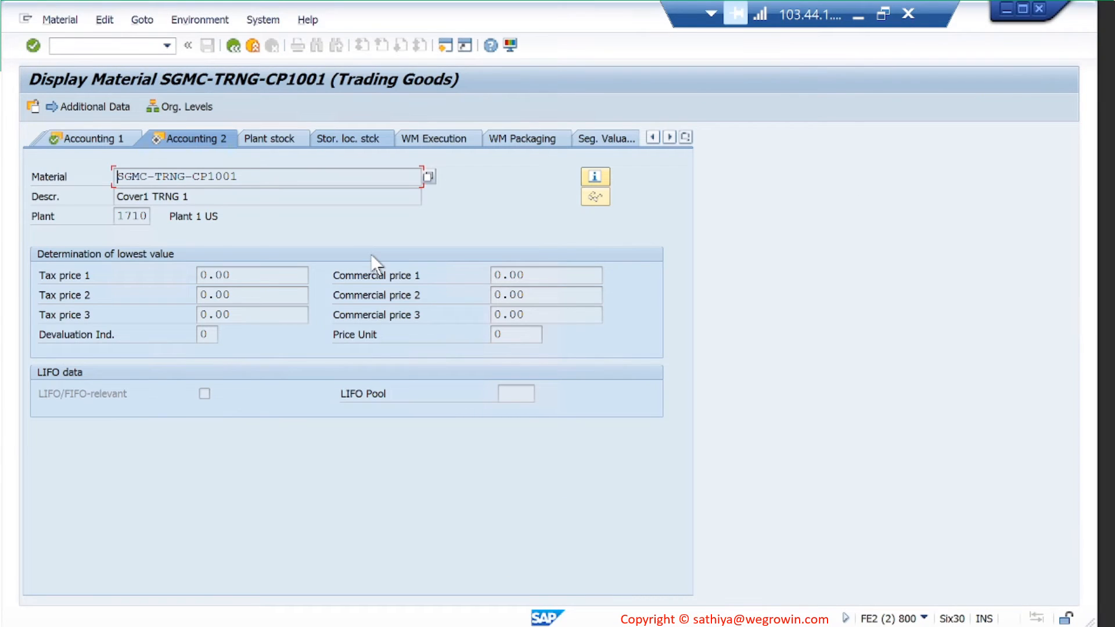
pyautogui.click(113, 134)
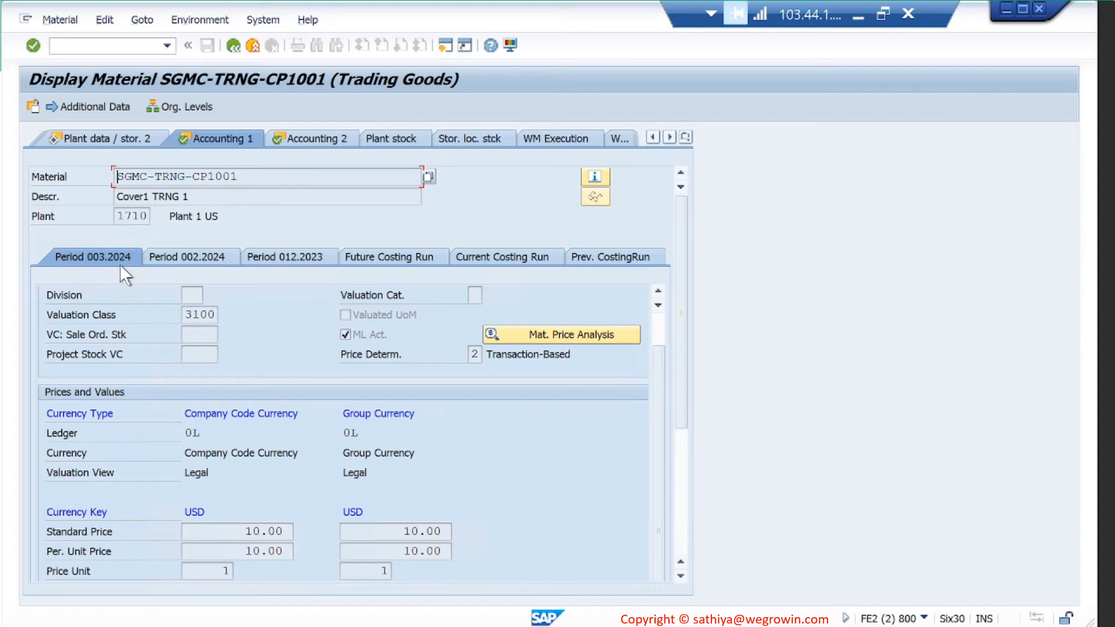
pyautogui.scroll(-3, 197, 388)
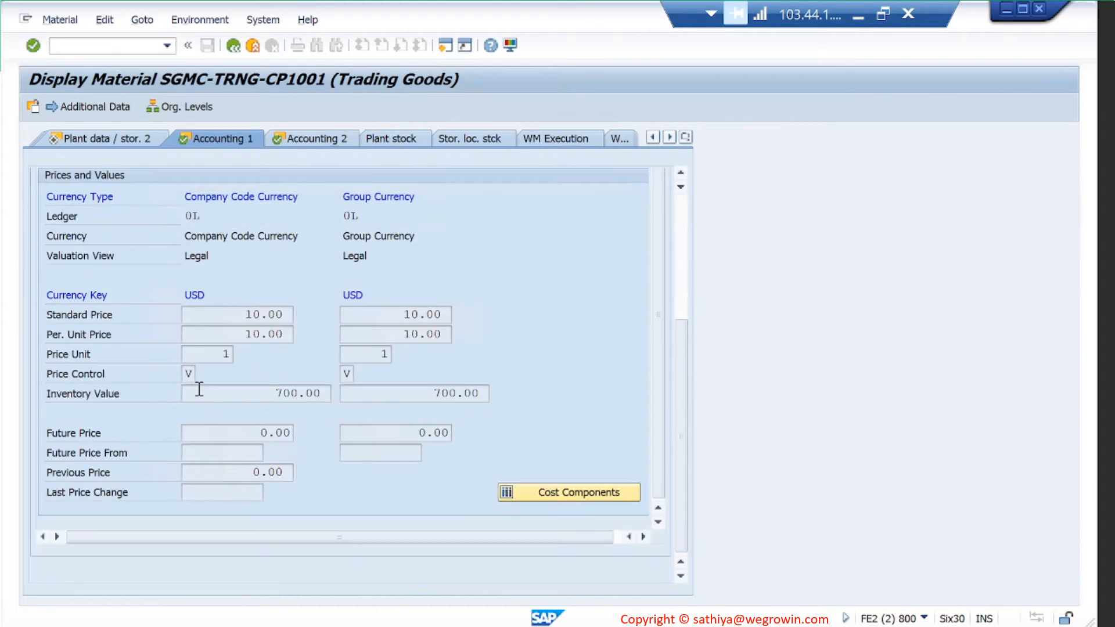
pyautogui.scroll(3, 199, 388)
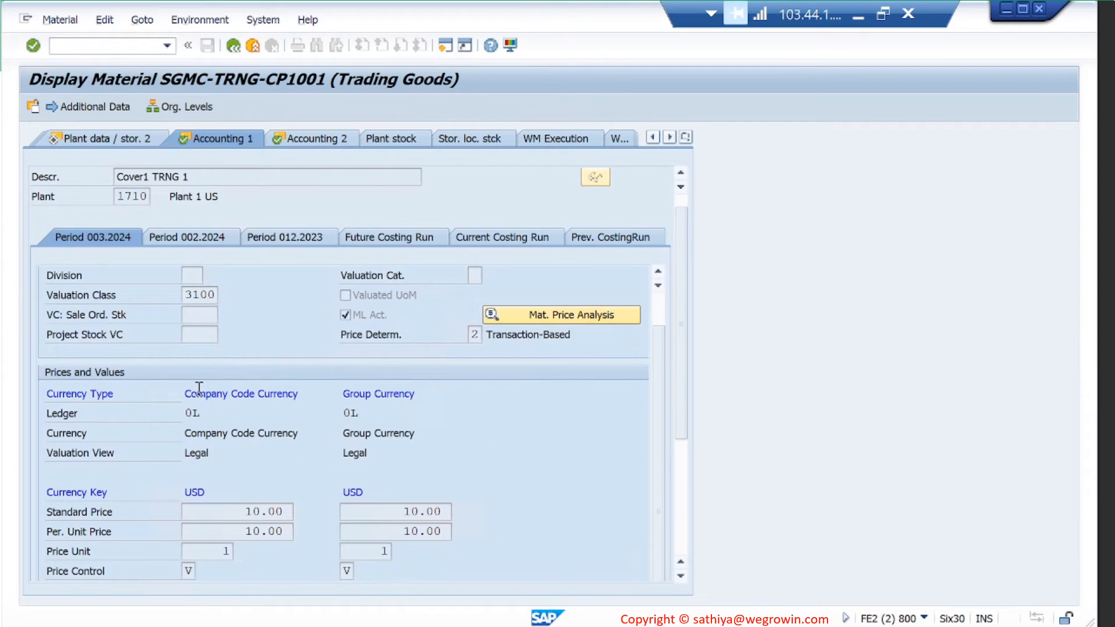
pyautogui.scroll(-2, 308, 497)
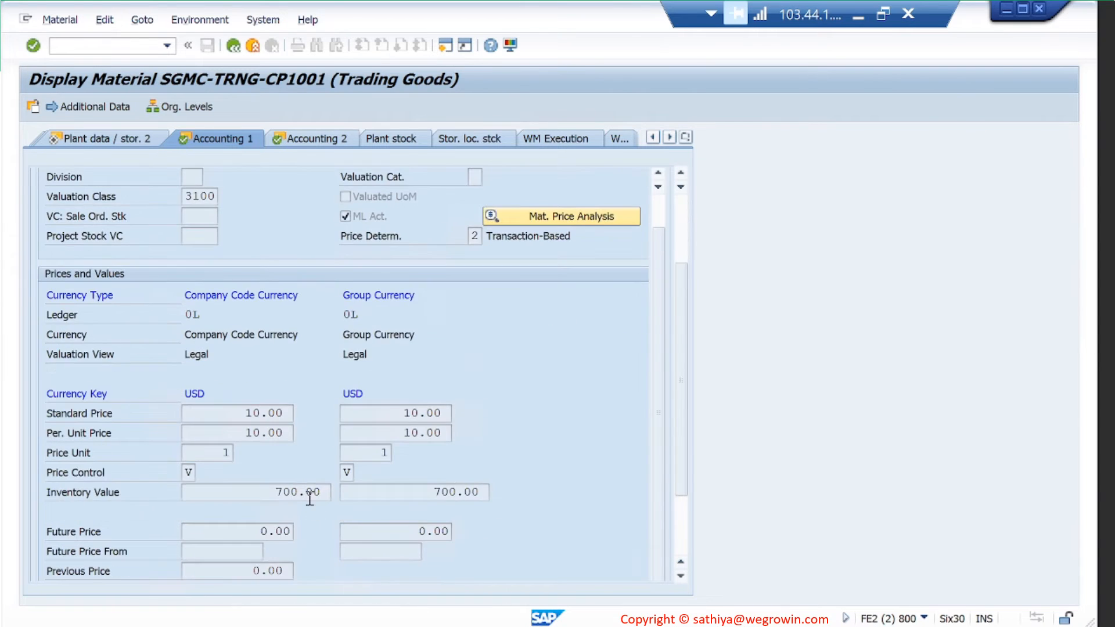
pyautogui.scroll(2, 310, 497)
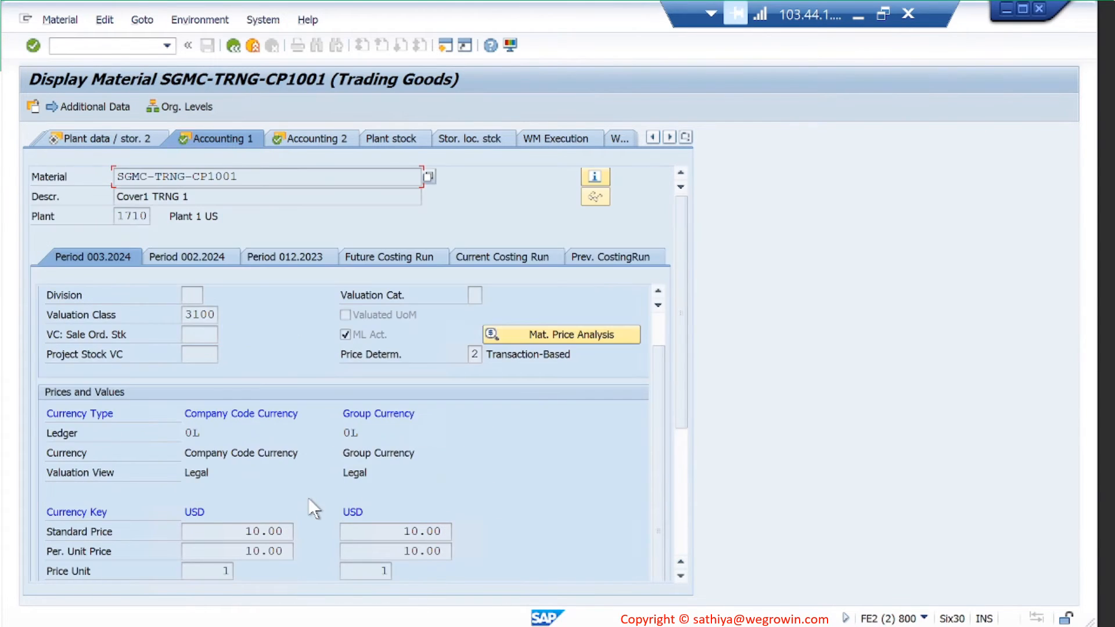
pyautogui.click(207, 257)
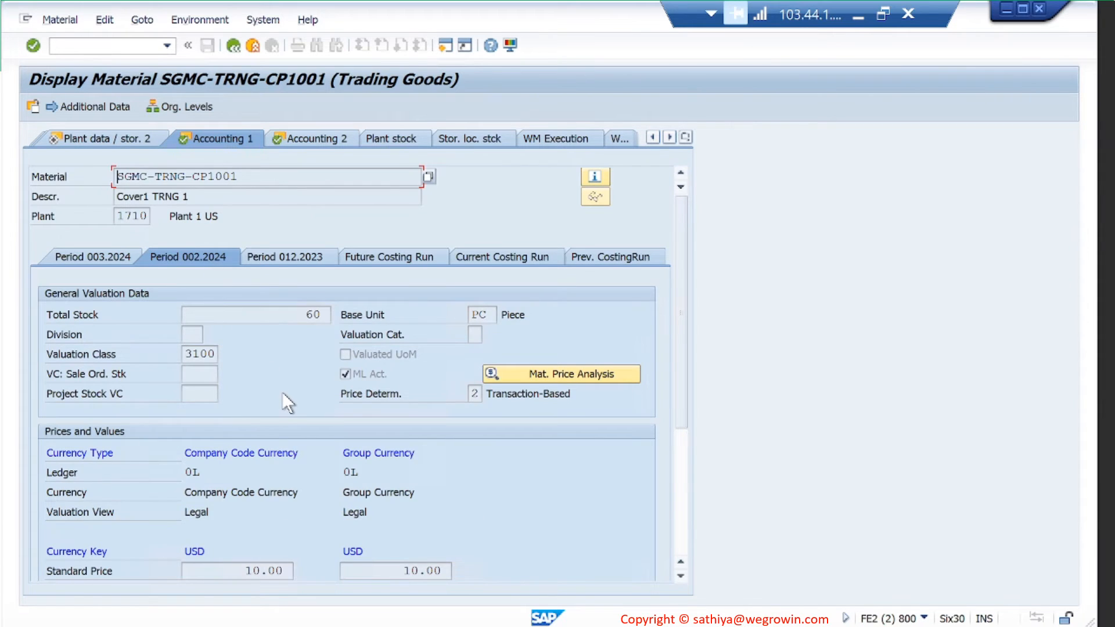
pyautogui.scroll(-3, 283, 392)
pyautogui.scroll(3, 284, 398)
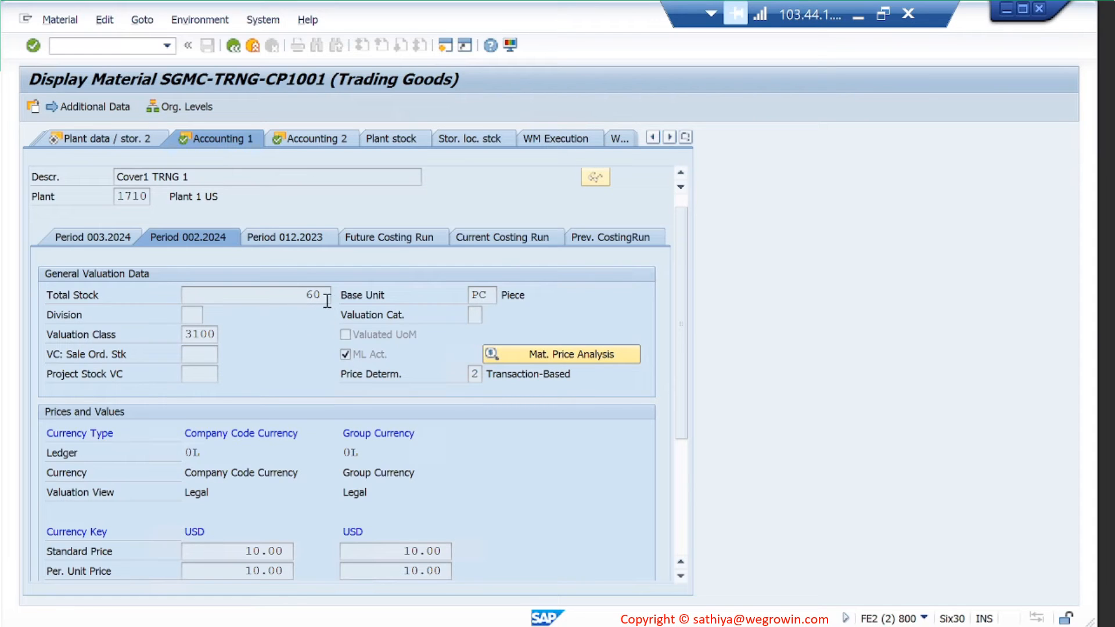
pyautogui.click(280, 232)
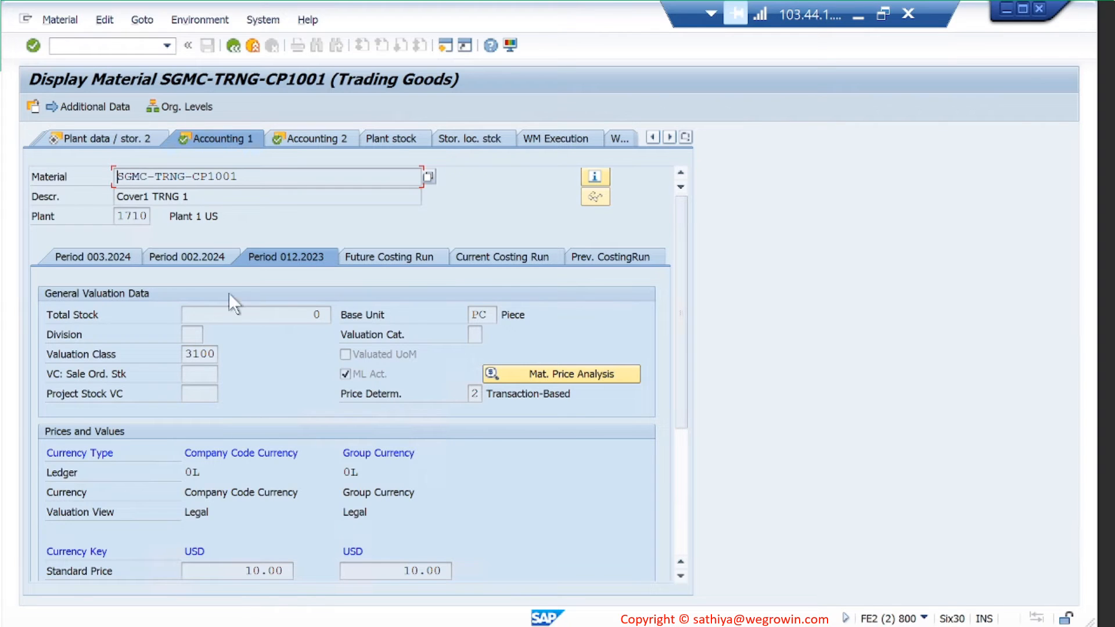
pyautogui.click(103, 261)
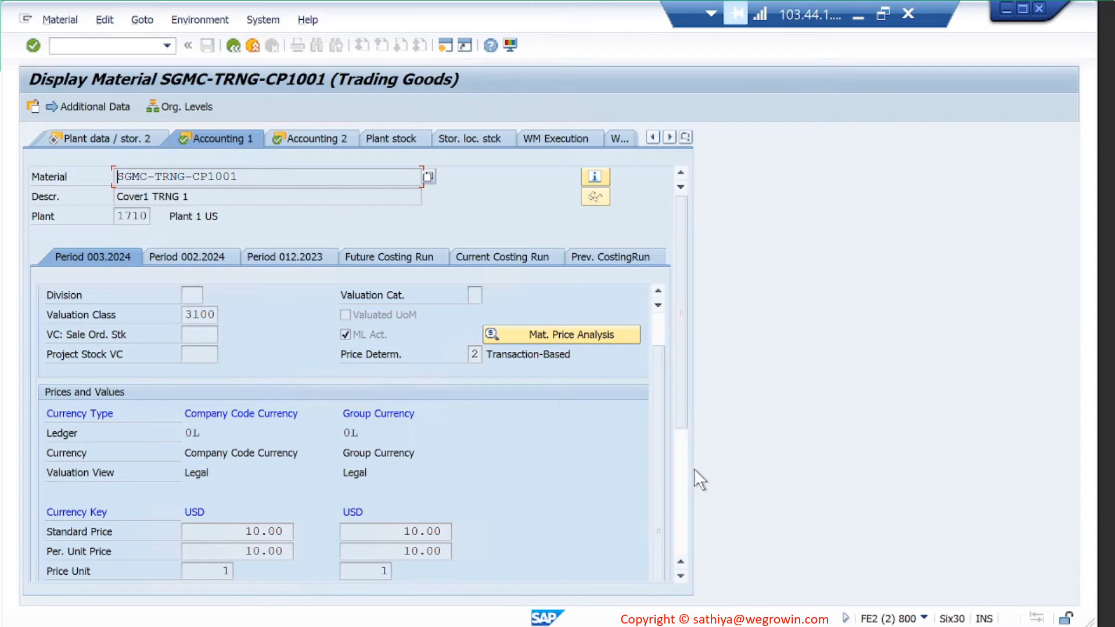
pyautogui.scroll(2, 656, 468)
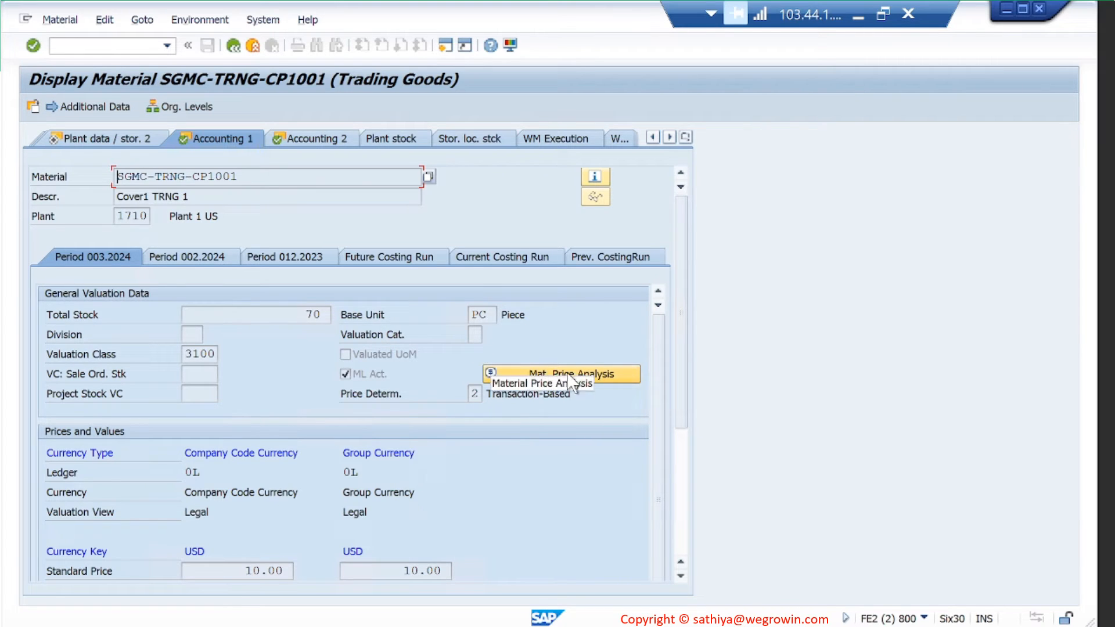
# - Review the material price analysis for periods 003.2024 and 002.2024, then minimize the session
pyautogui.click(608, 374)
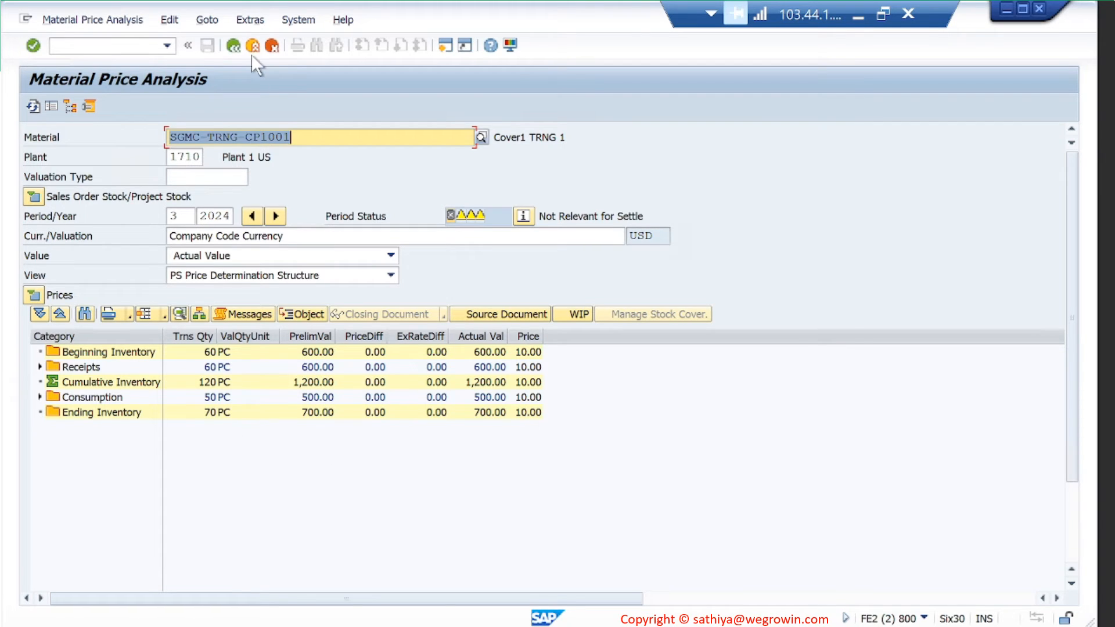
pyautogui.click(233, 45)
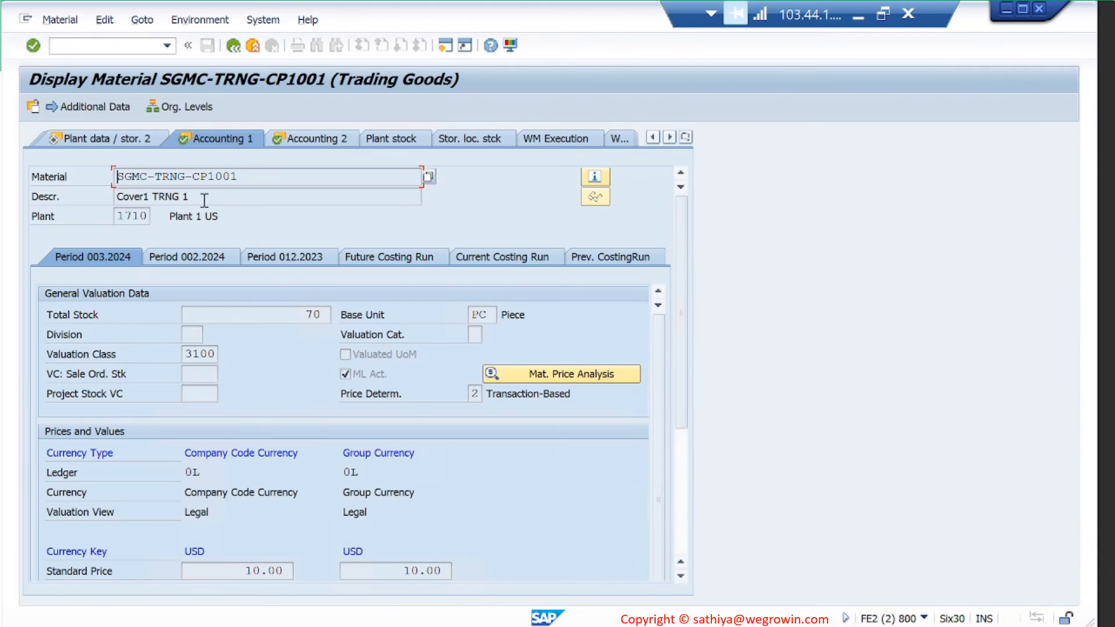
pyautogui.click(205, 256)
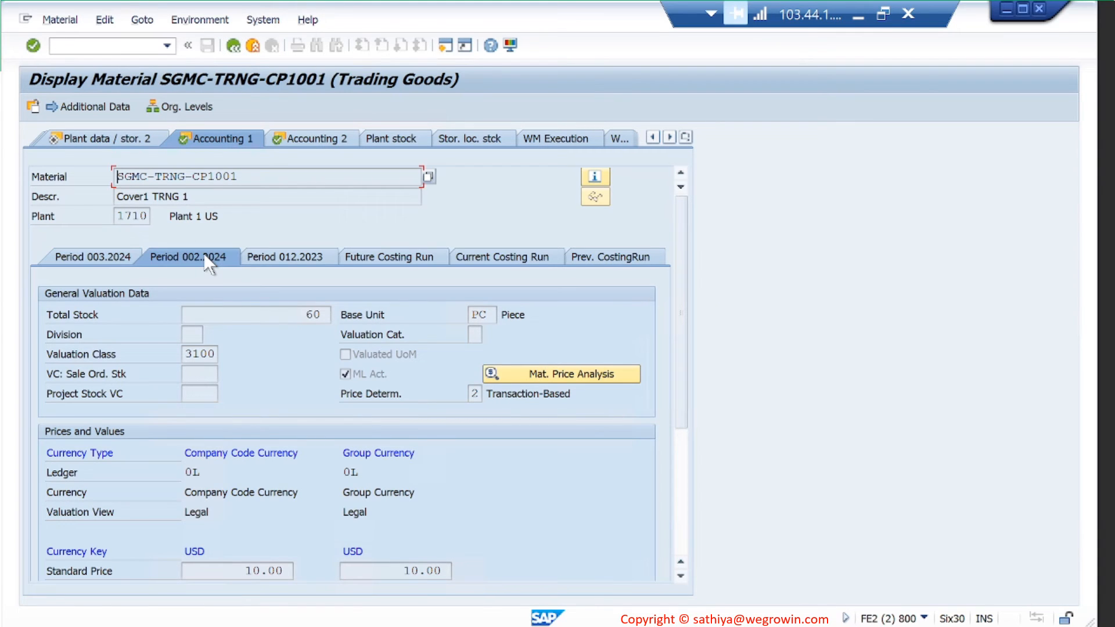
pyautogui.click(544, 371)
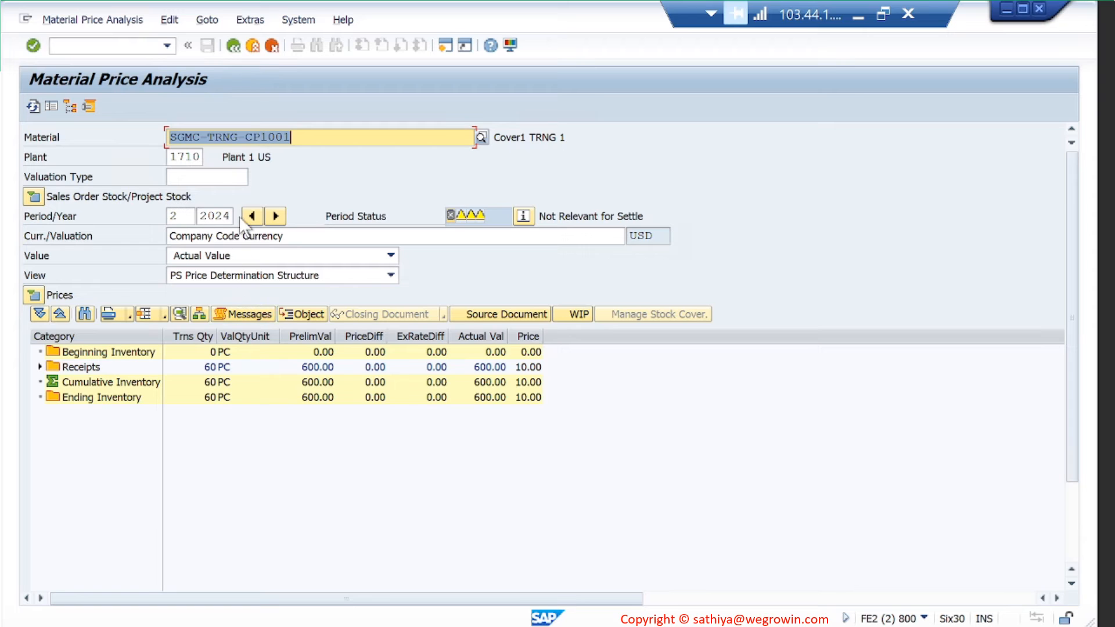
pyautogui.click(234, 45)
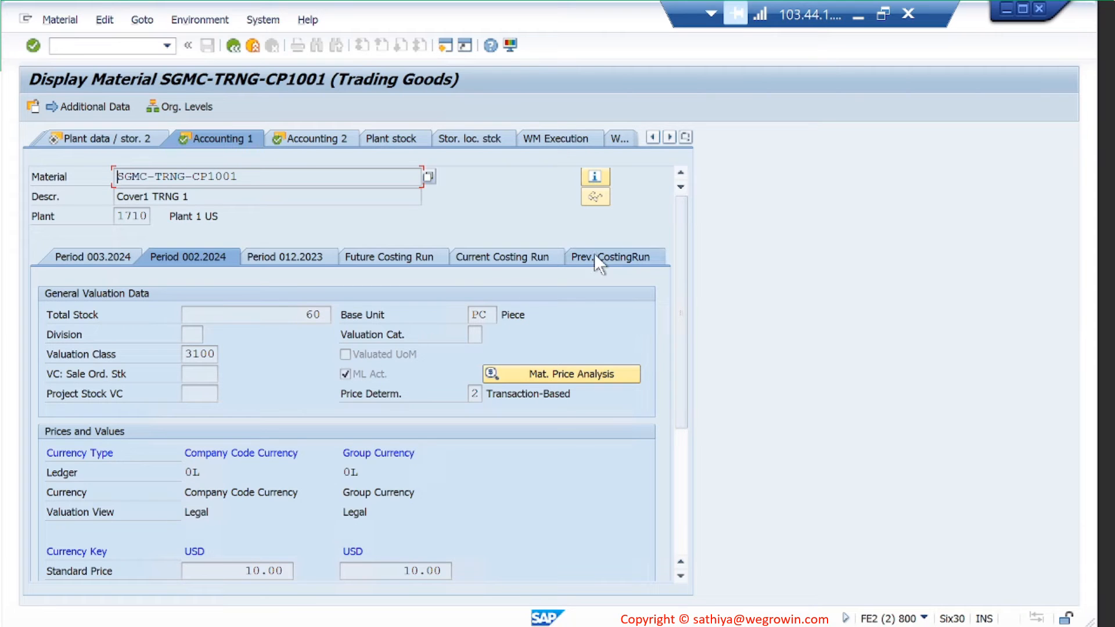
pyautogui.click(858, 19)
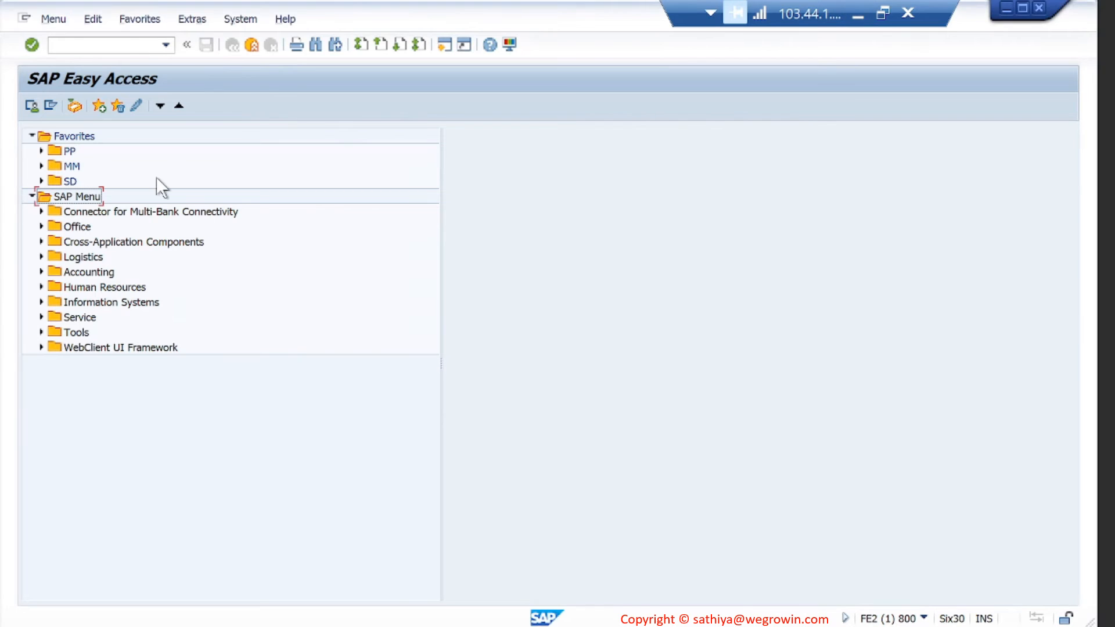
# - Display SGMC-S001-IP1001 with /nmm03 for plant 1710, storage location 171A
pyautogui.click(127, 45)
pyautogui.write('/nmm03')
pyautogui.press('Return')
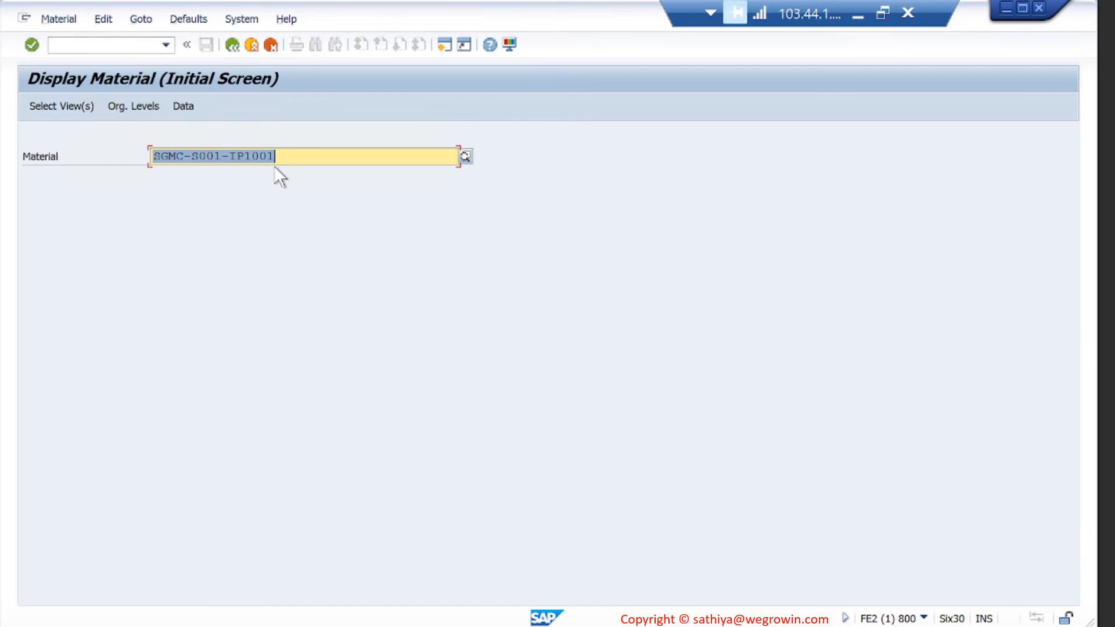
pyautogui.click(222, 159)
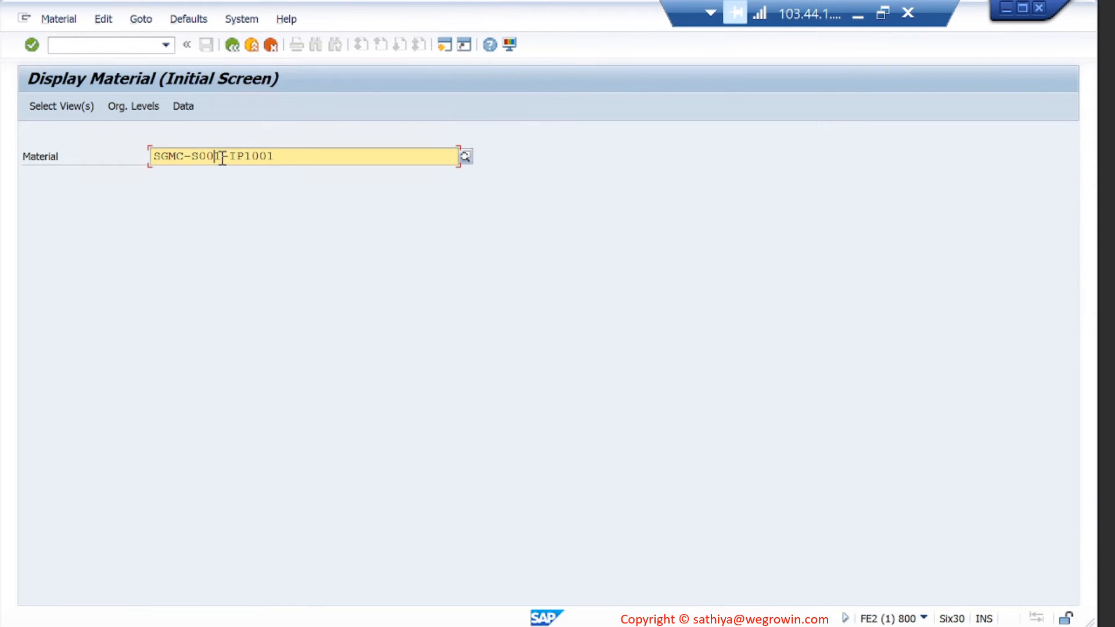
pyautogui.click(298, 164)
pyautogui.press('Return')
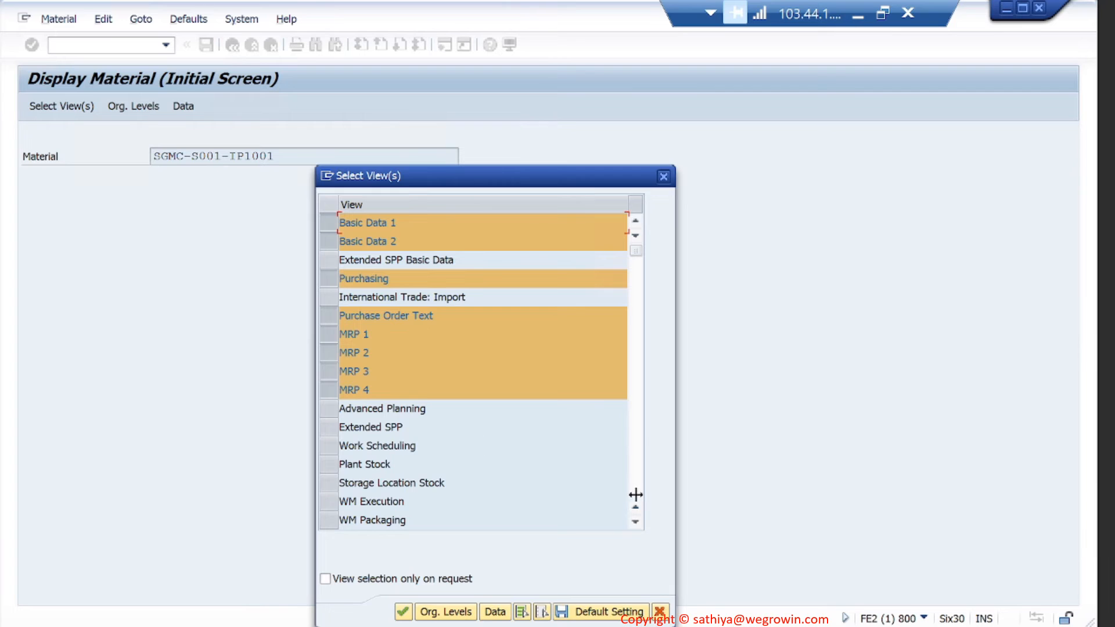
pyautogui.click(635, 521)
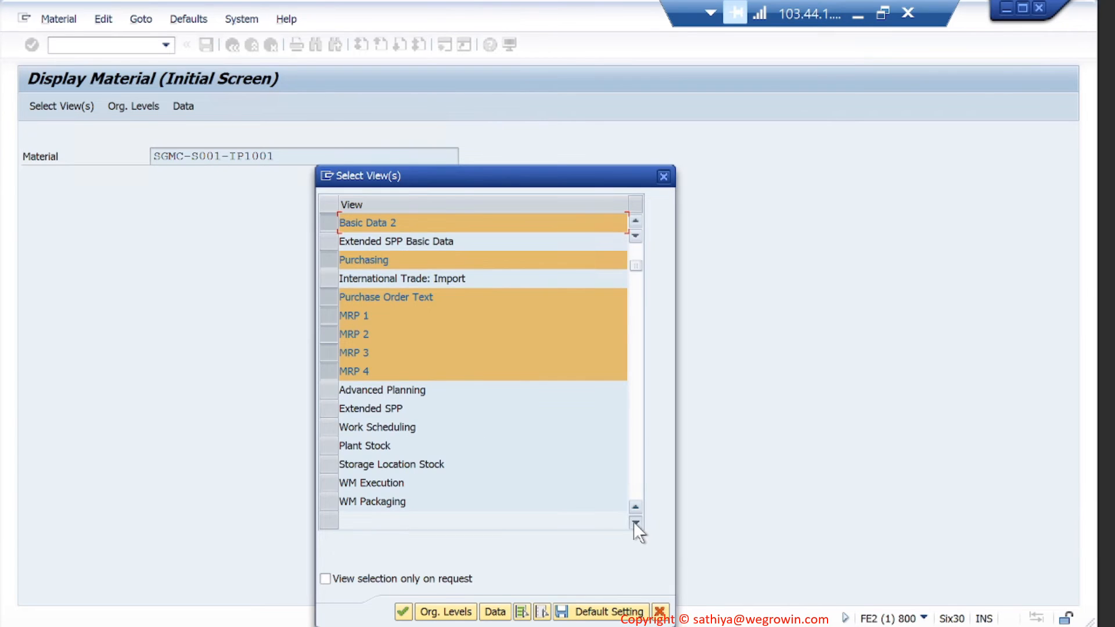
pyautogui.click(635, 522)
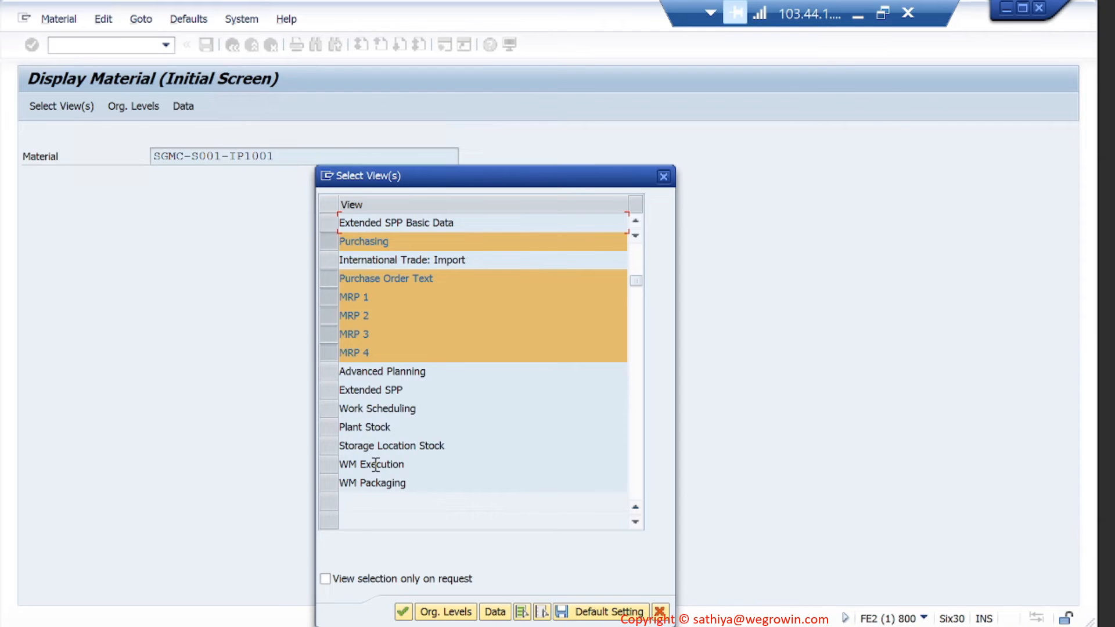
pyautogui.press('Return')
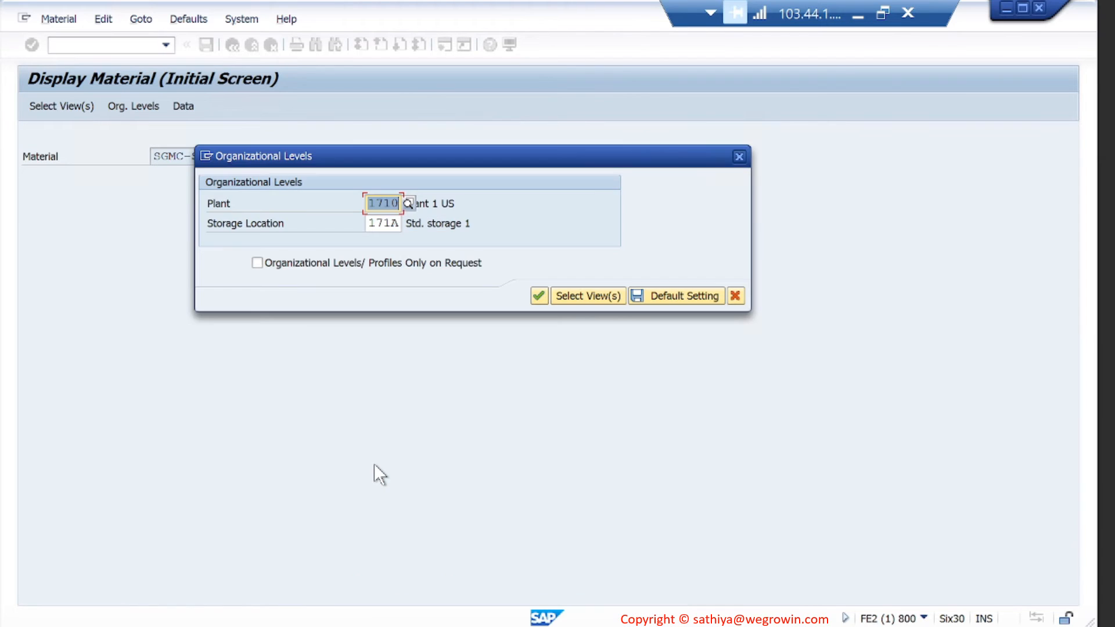
pyautogui.press('Return')
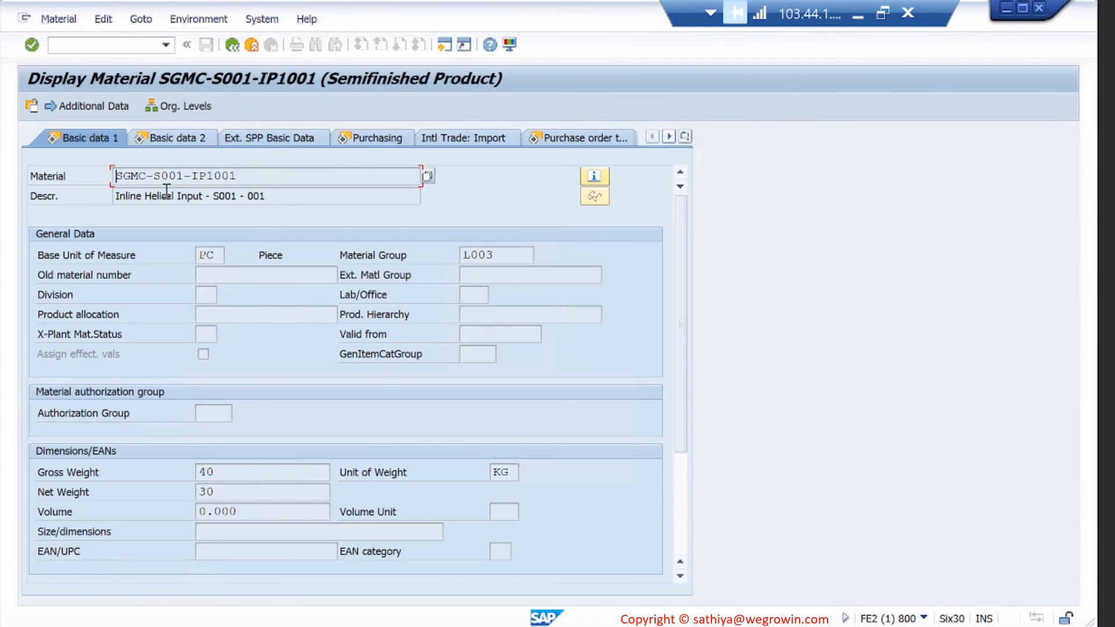
# - Step through Basic data 2, Purchasing, PO text, MRP 1, MRP 3 and MRP 4, then exit
pyautogui.press('Return')
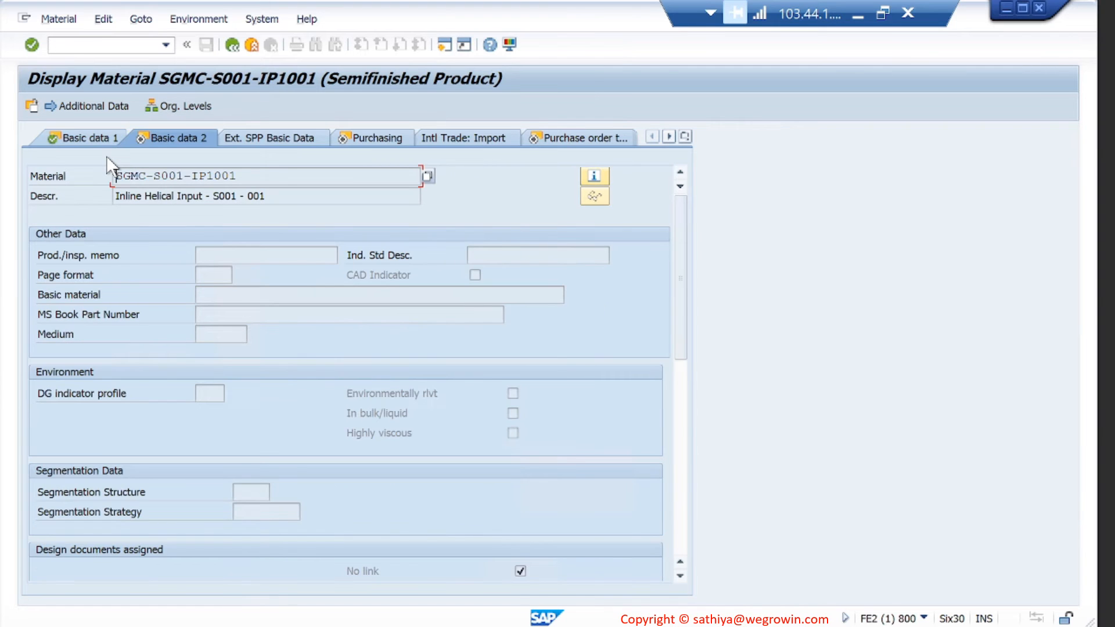
pyautogui.press('Return')
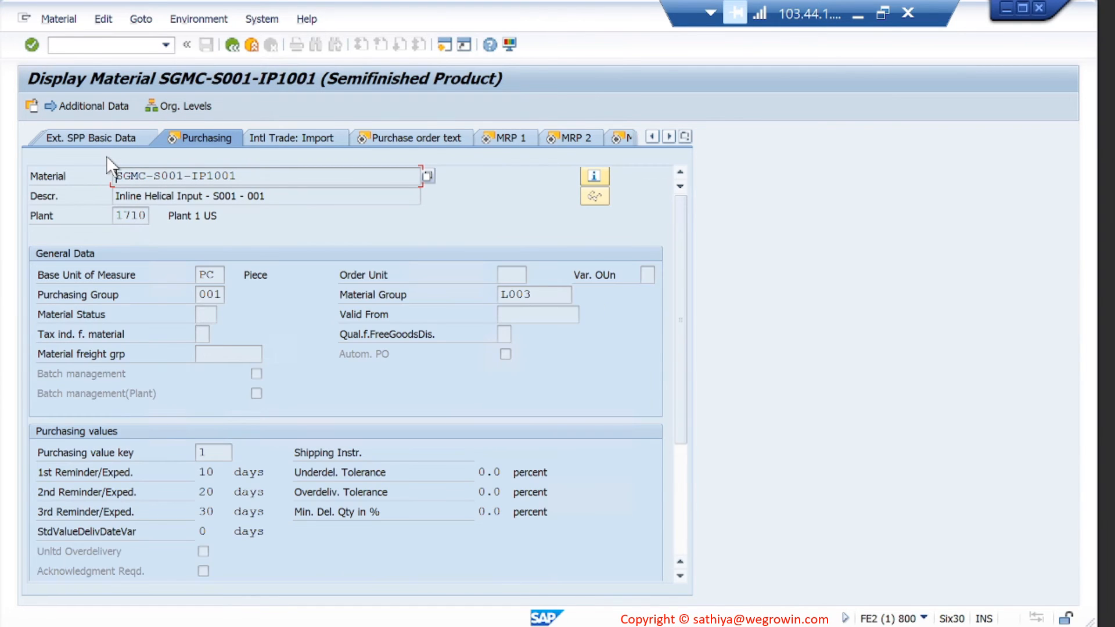
pyautogui.press('Return')
pyautogui.press('Return')
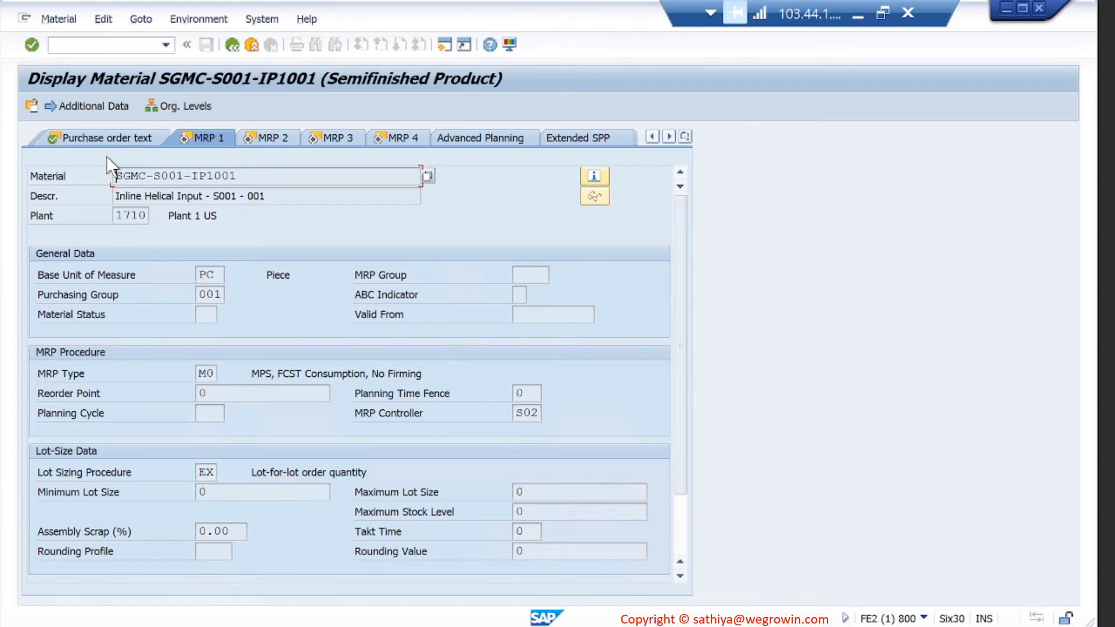
pyautogui.press('Return')
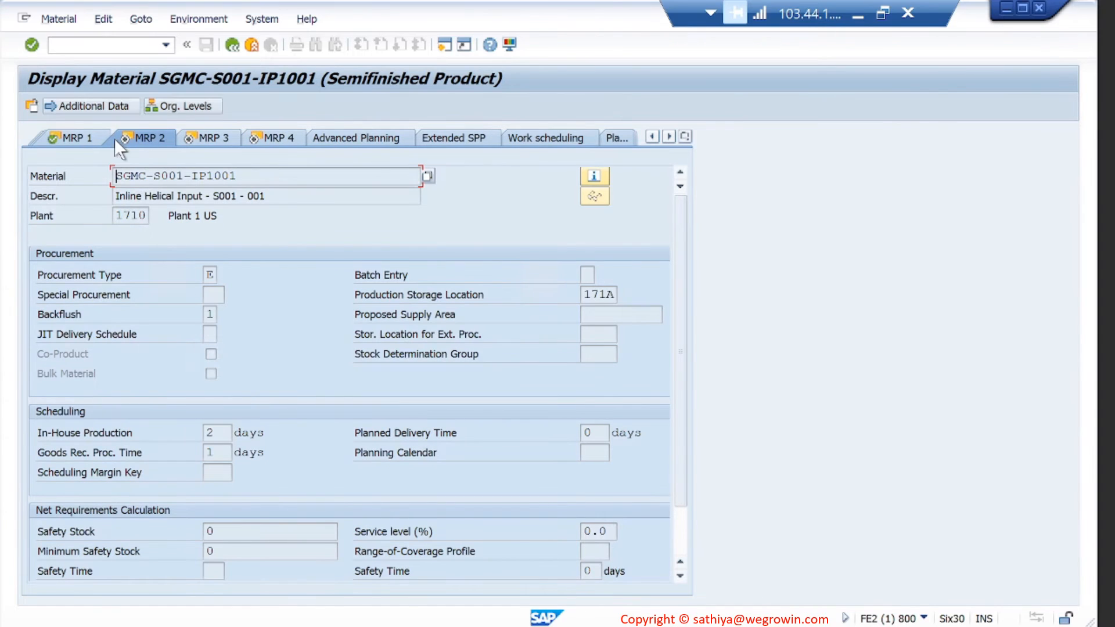
pyautogui.click(193, 139)
pyautogui.press('Return')
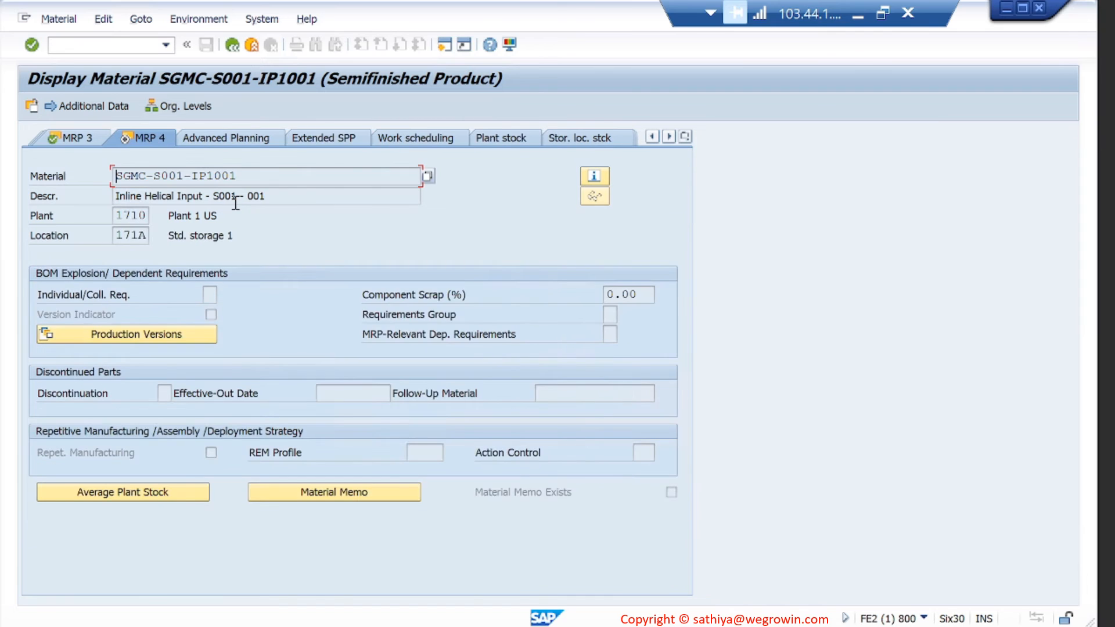
pyautogui.press('Return')
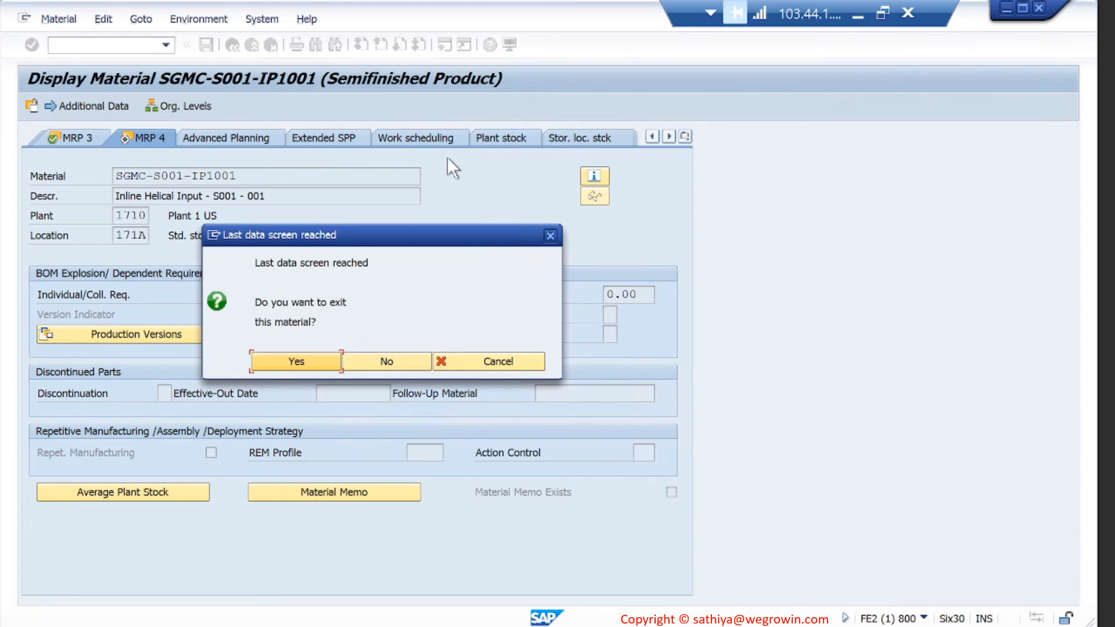
pyautogui.click(319, 359)
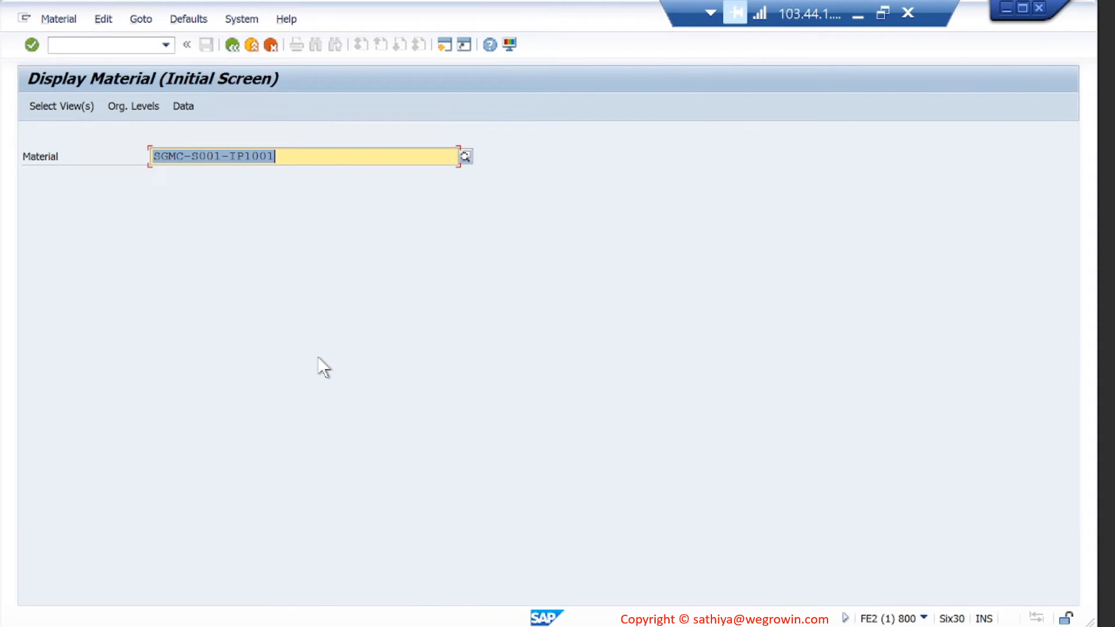
# - Start MM01 and recall material SGMC-S001-IP1001 from the input history
pyautogui.click(118, 49)
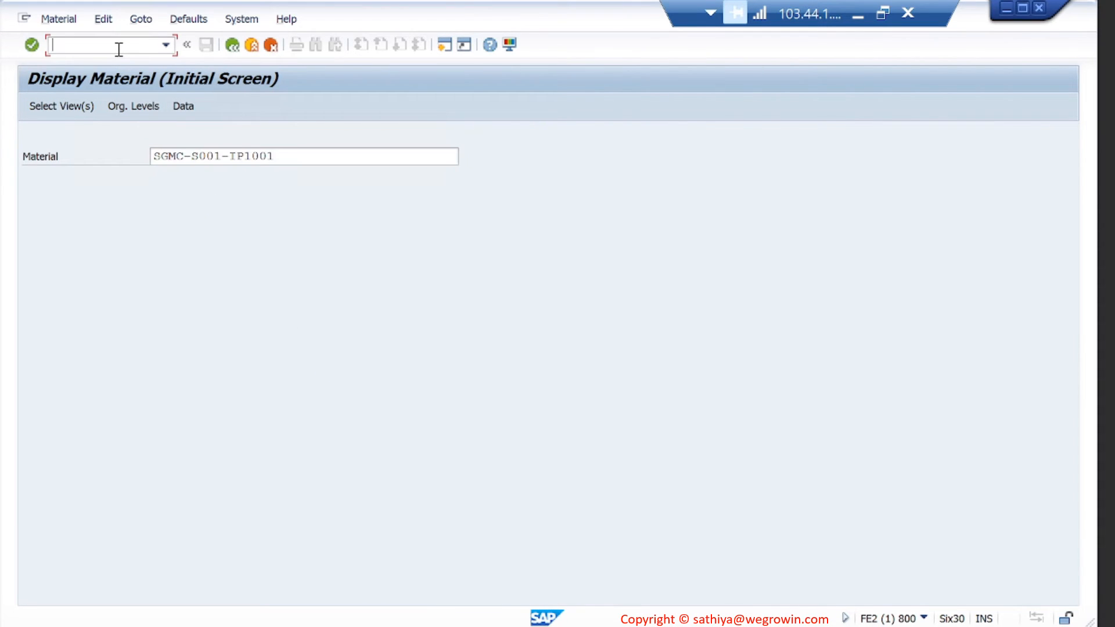
pyautogui.write('/nmm01')
pyautogui.press('Return')
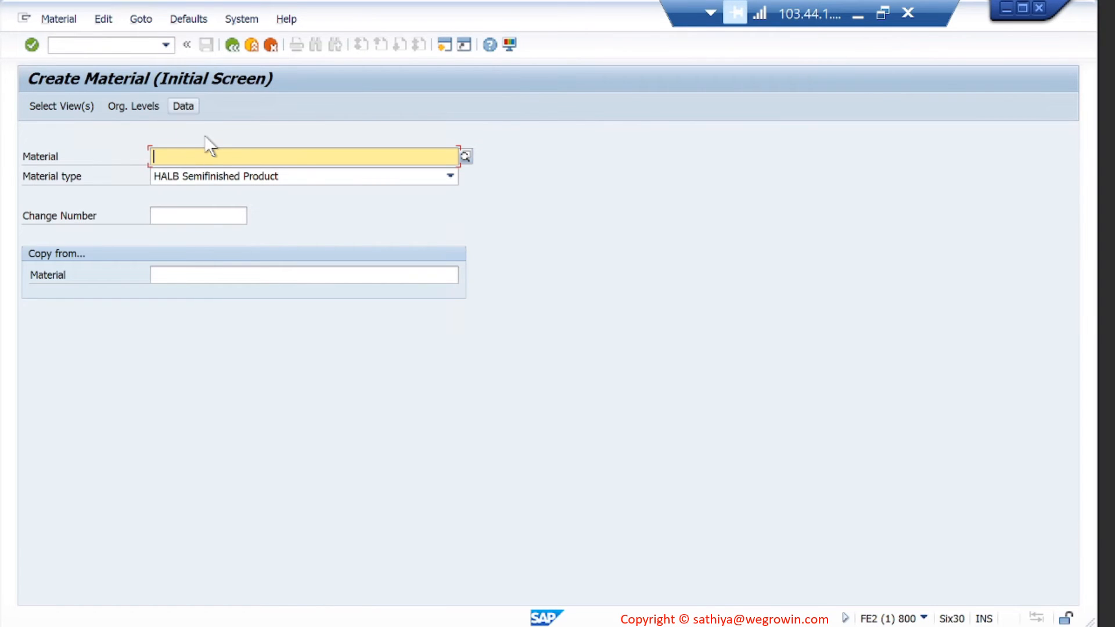
pyautogui.press('Down')
pyautogui.press('Return')
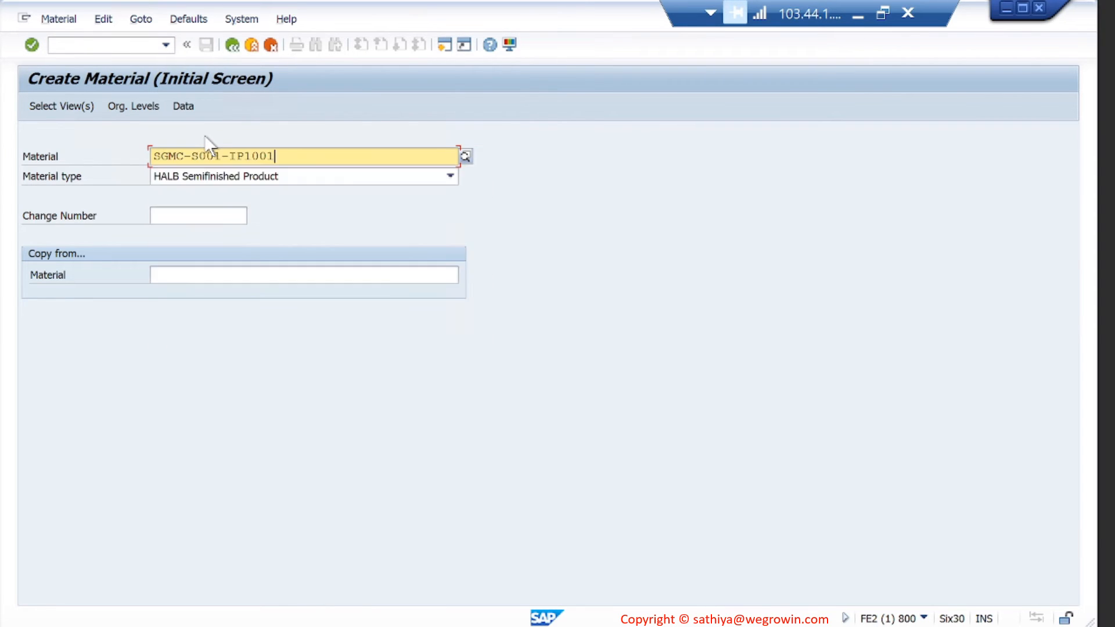
pyautogui.press('Return')
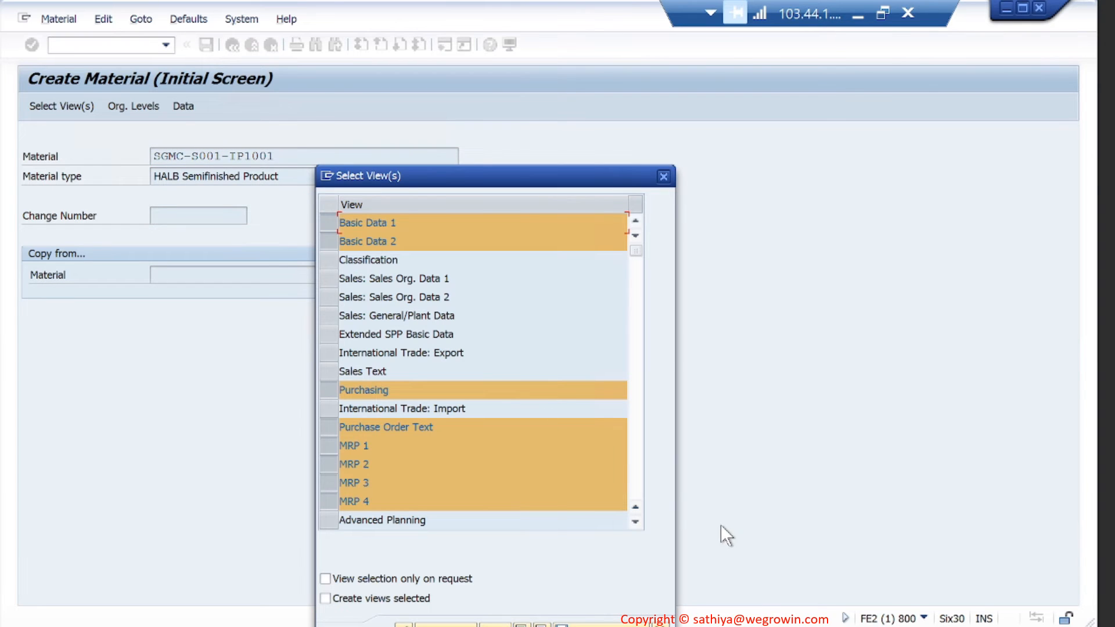
# - Select the Accounting 1, Accounting 2, Costing 1 and Costing 2 views
pyautogui.click(636, 475)
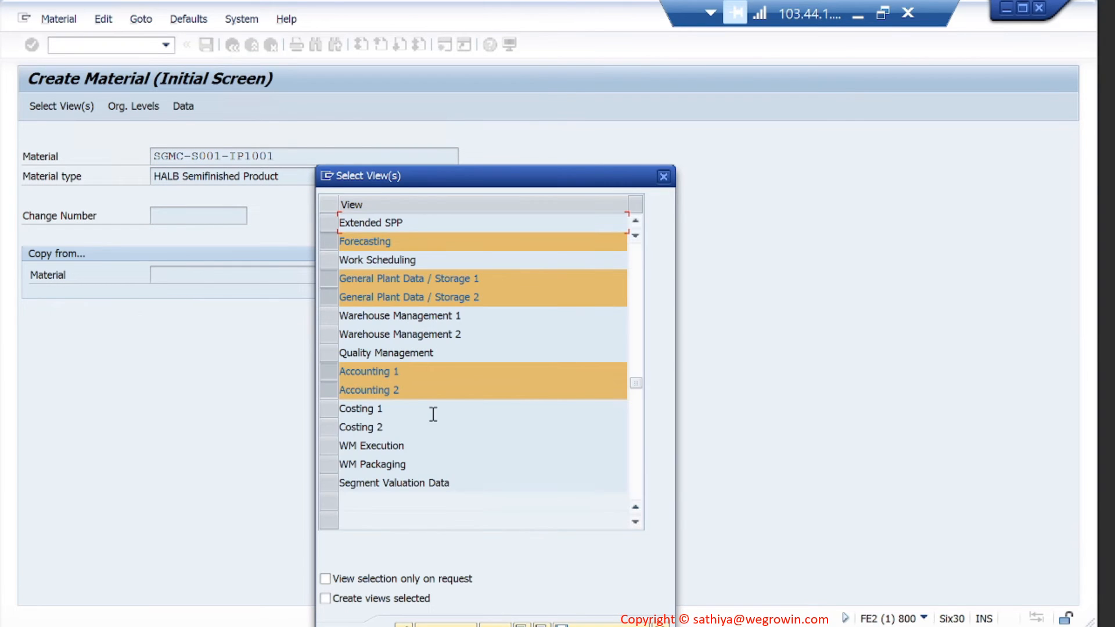
pyautogui.click(328, 373)
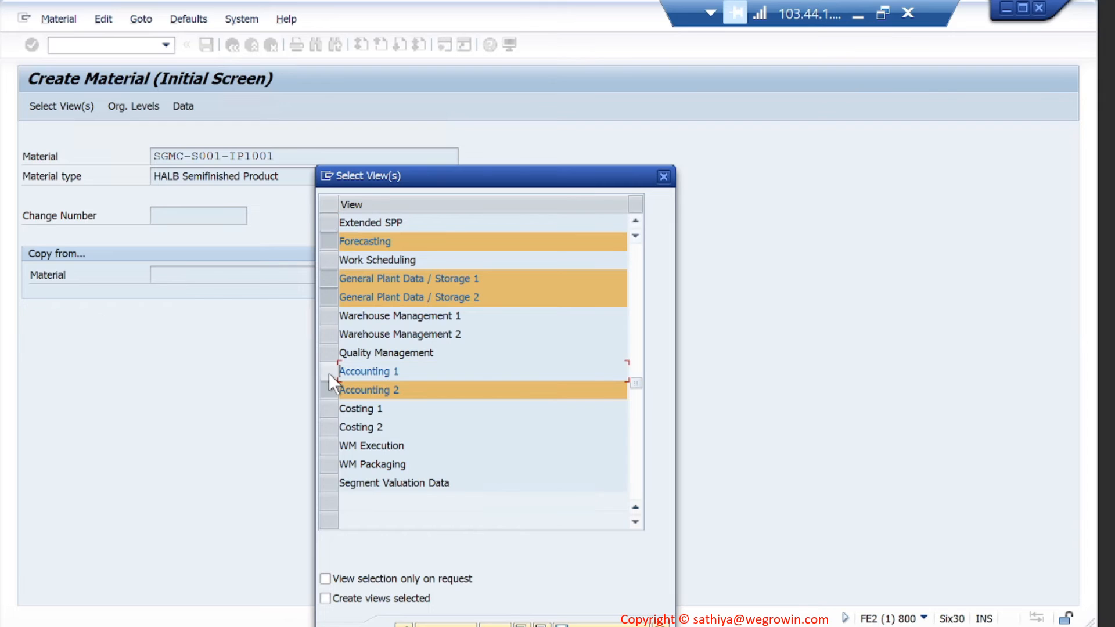
pyautogui.click(329, 373)
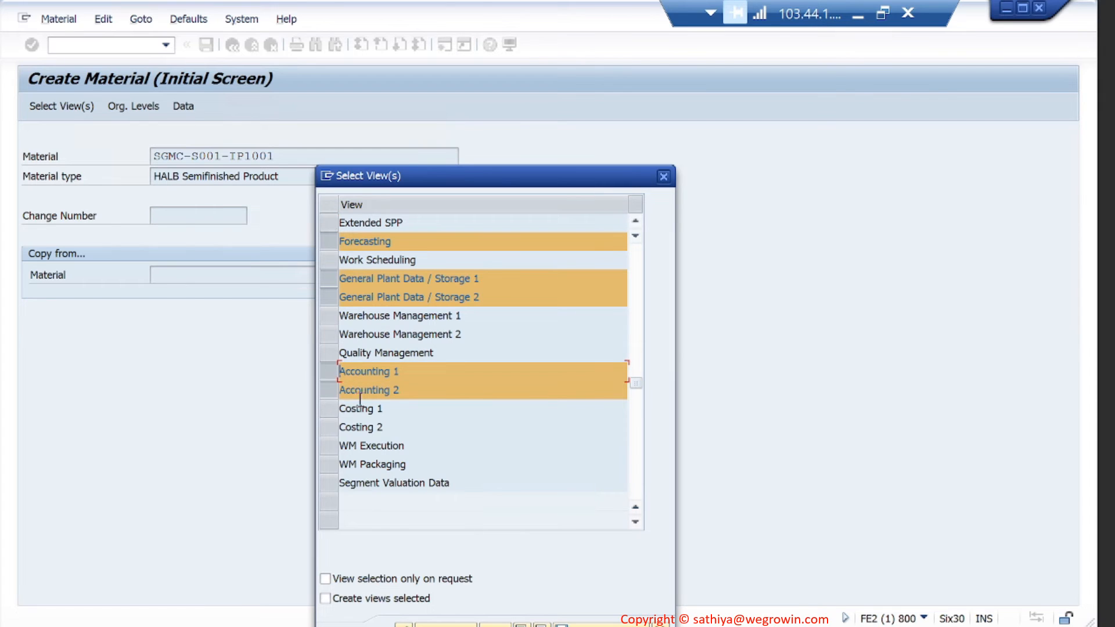
pyautogui.click(328, 413)
pyautogui.click(329, 431)
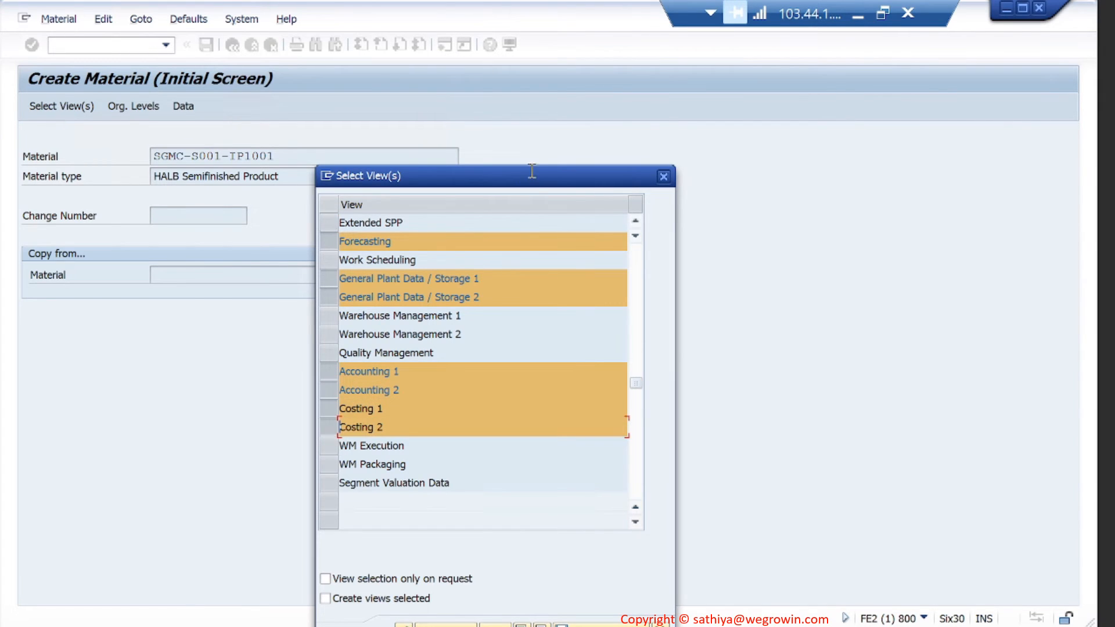
pyautogui.moveTo(530, 173); pyautogui.dragTo(525, 93)
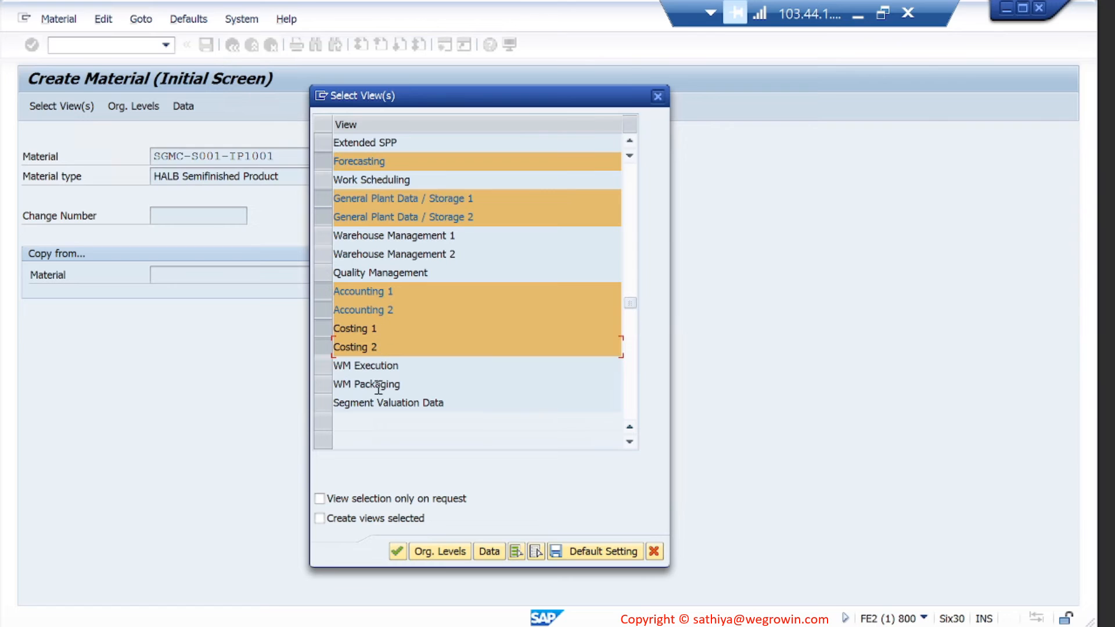
pyautogui.click(582, 549)
# - Accept plant 1710 and storage 171A, then advance past Forecasting, plant data and the profit-center warning to Accounting 1
pyautogui.click(399, 551)
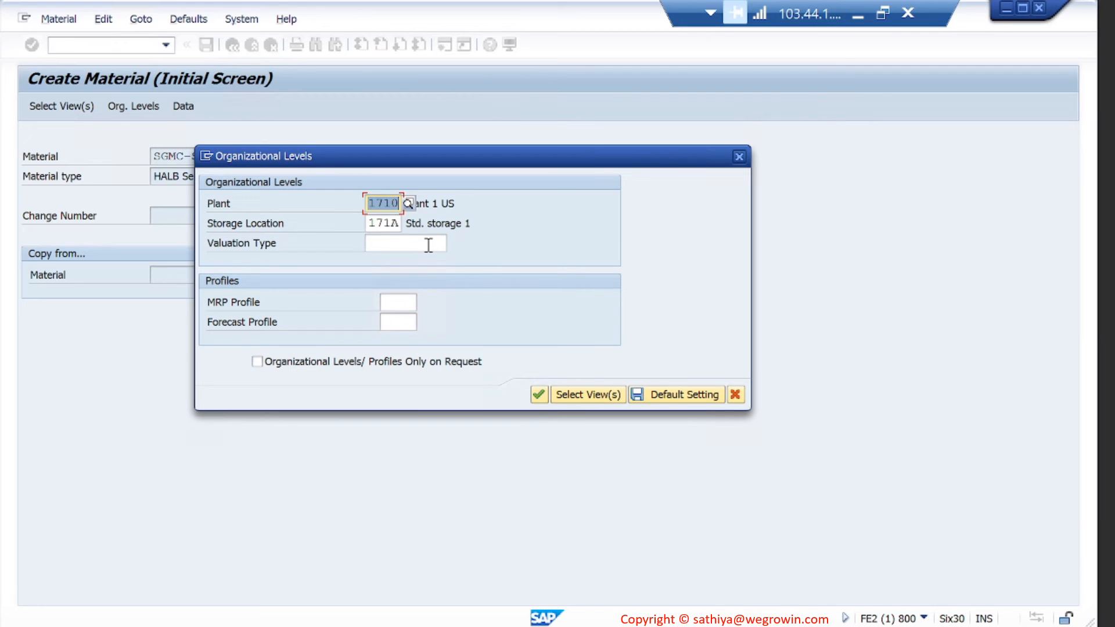
pyautogui.click(538, 395)
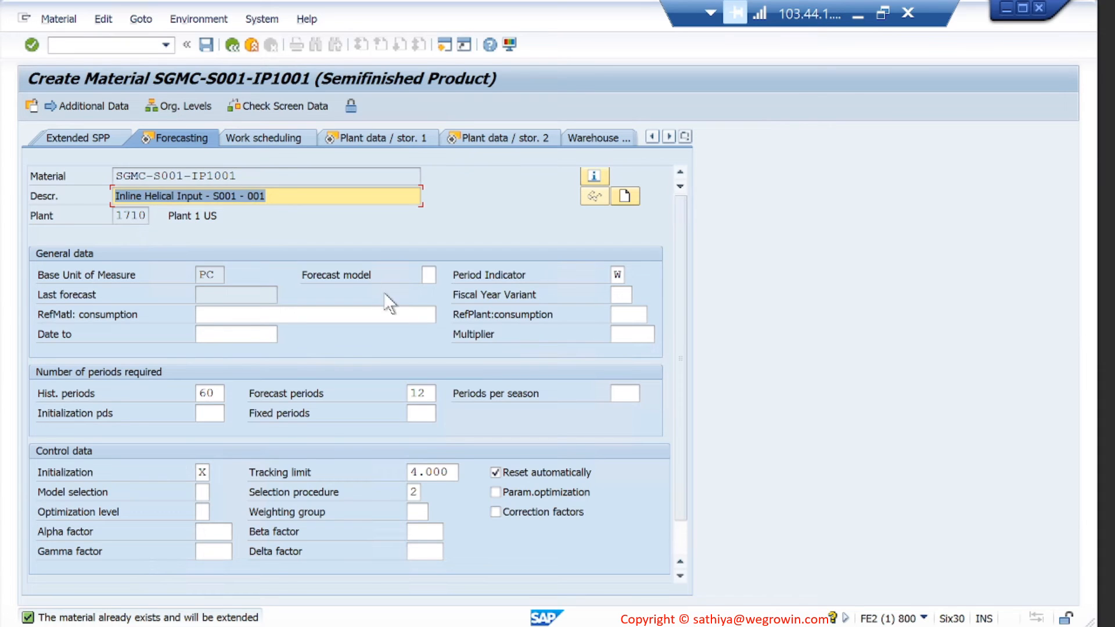
pyautogui.click(427, 274)
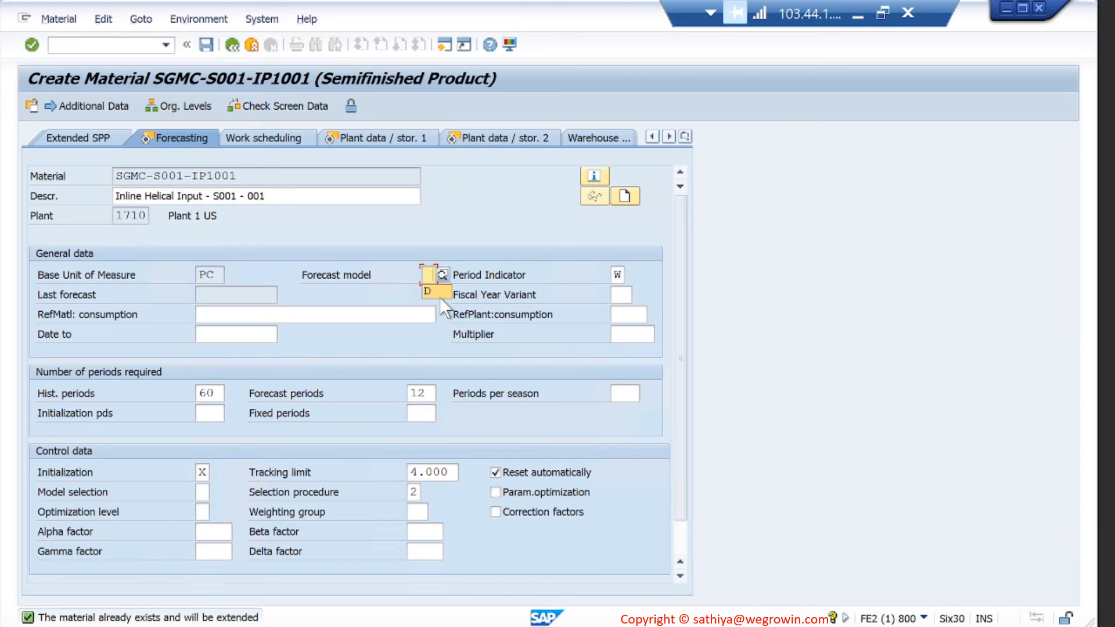
pyautogui.press('Return')
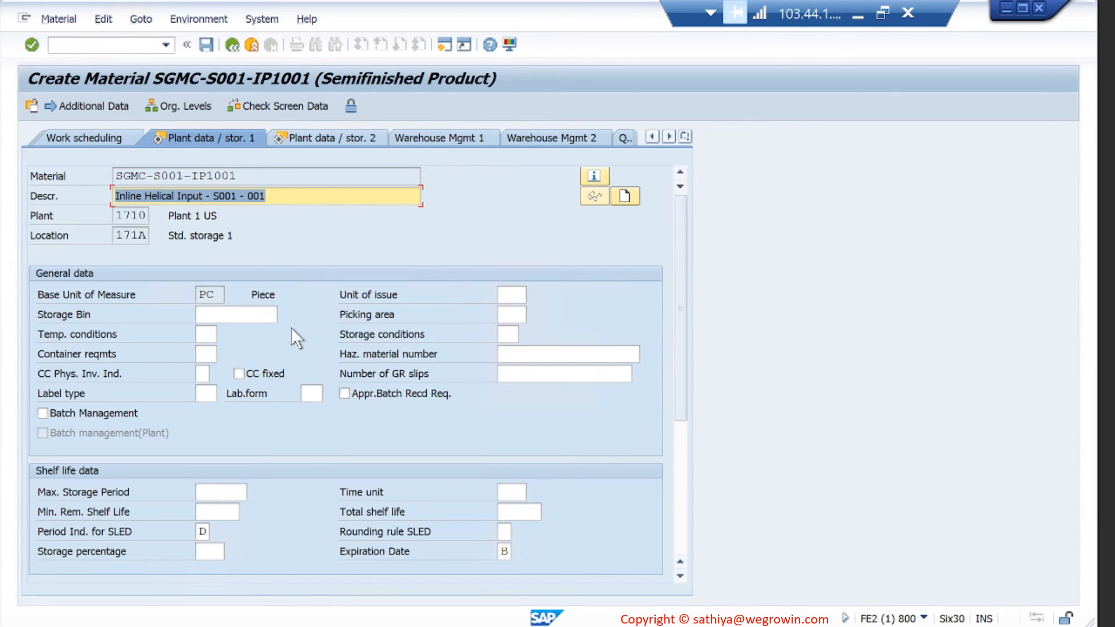
pyautogui.press('Return')
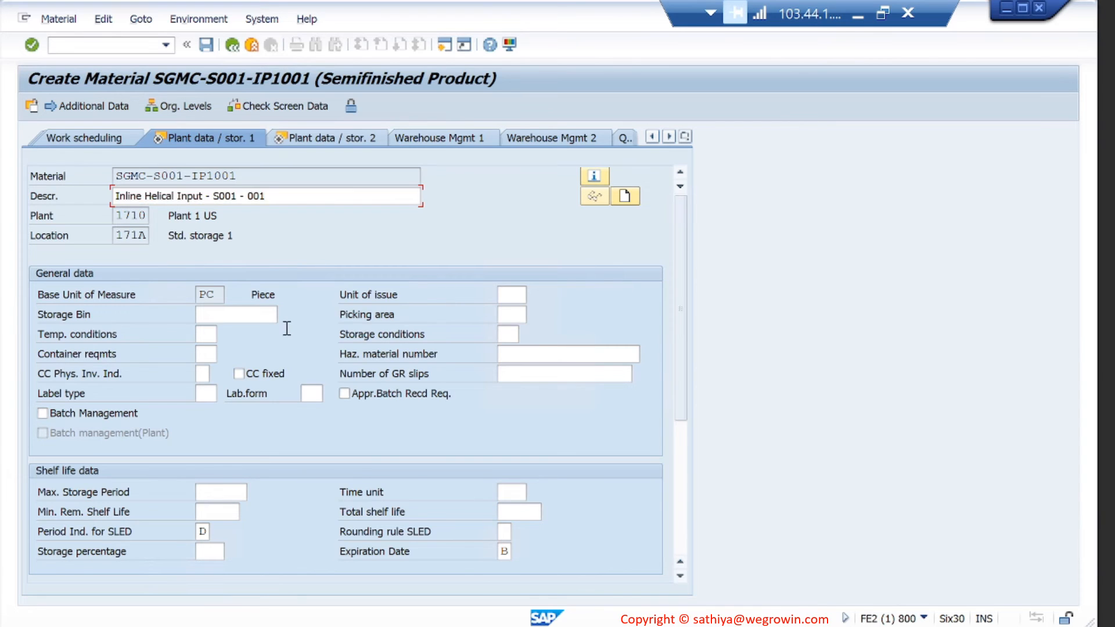
pyautogui.press('Return')
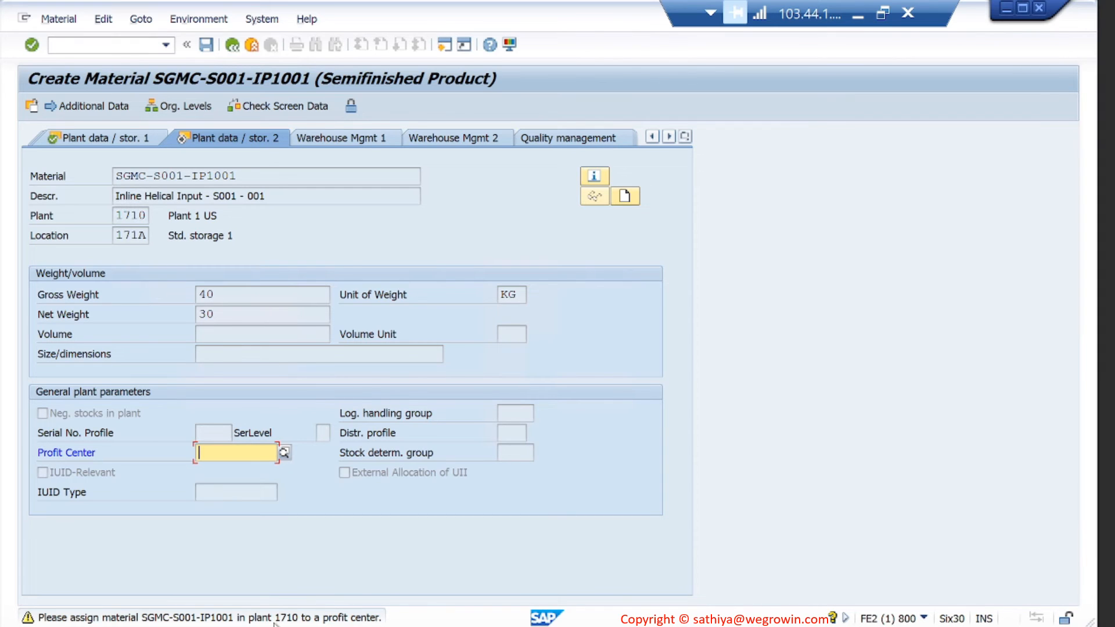
pyautogui.press('Return')
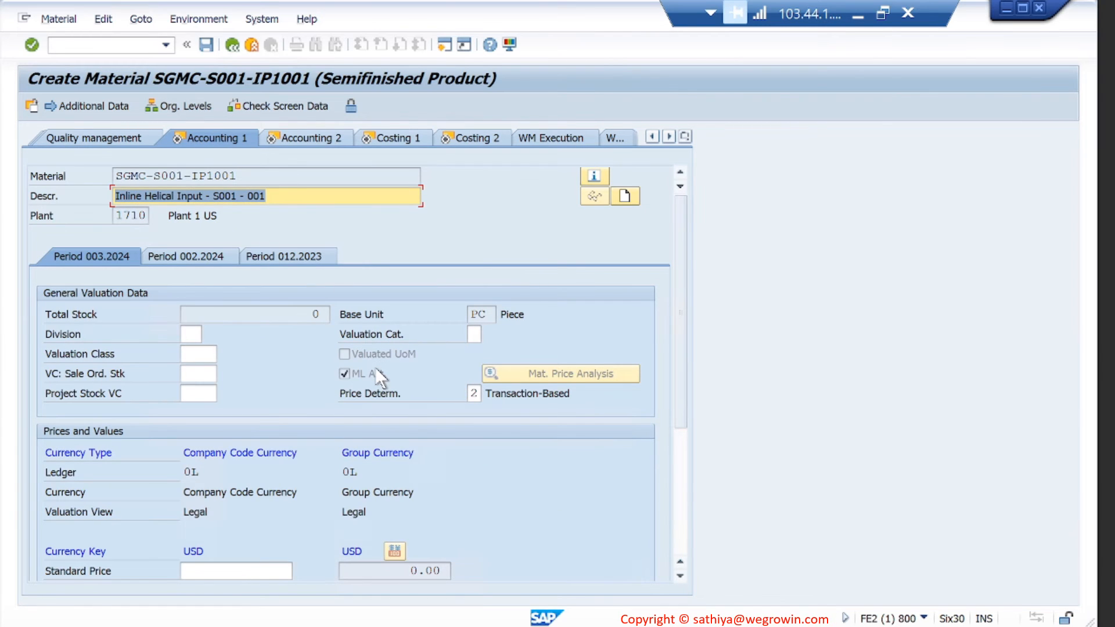
pyautogui.click(112, 45)
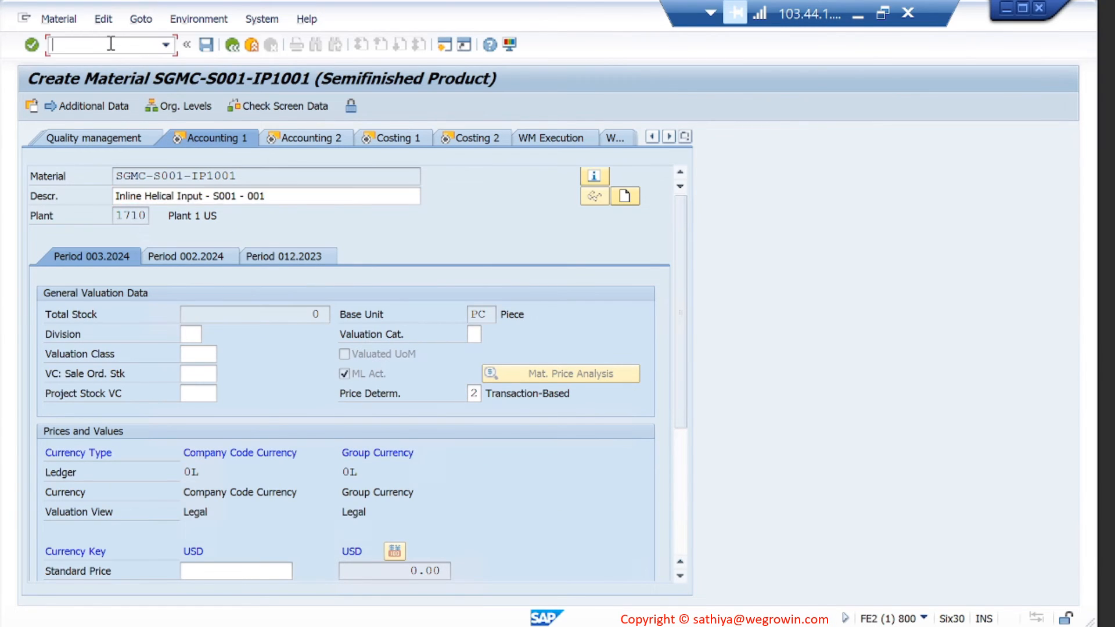
# - Open material display (/omm03) in a new session for reference material SGMC-TRNG-IP1001
pyautogui.write('/omm03')
pyautogui.press('Return')
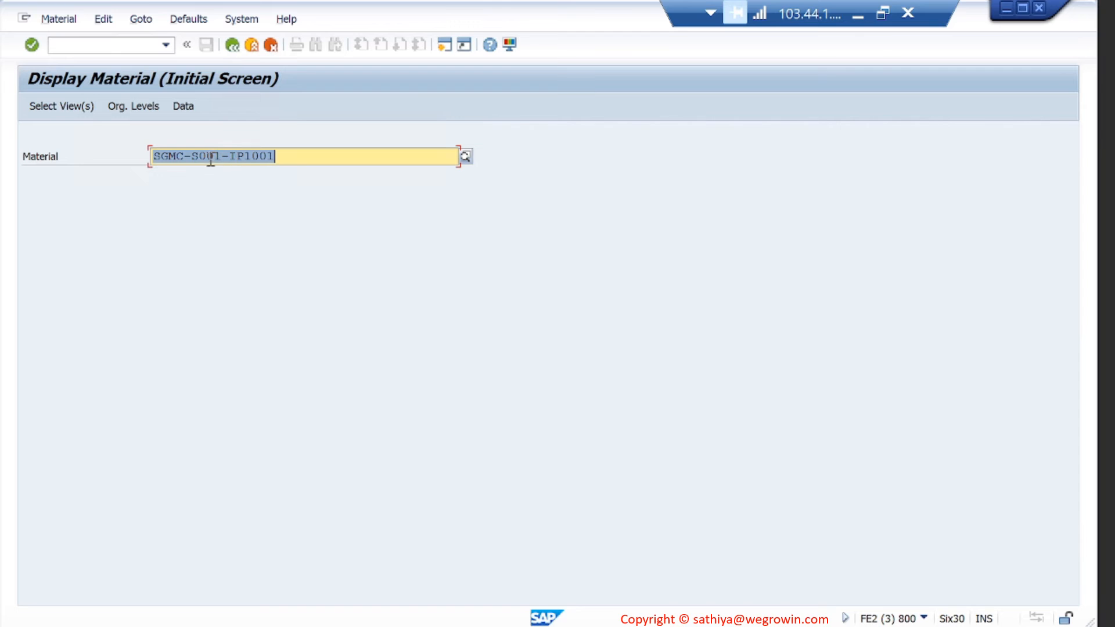
pyautogui.click(220, 160)
pyautogui.hotkey('shift', 'Left')
pyautogui.hotkey('shift', 'Left')
pyautogui.hotkey('shift', 'Left')
pyautogui.hotkey('shift', 'Left')
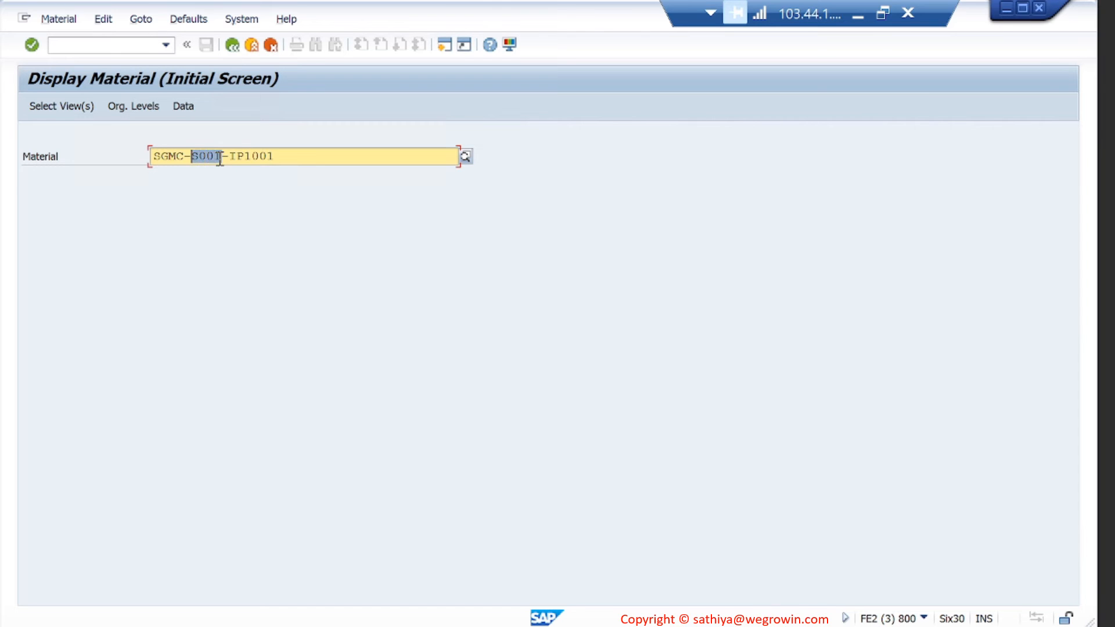
pyautogui.write('TRNG')
pyautogui.press('Return')
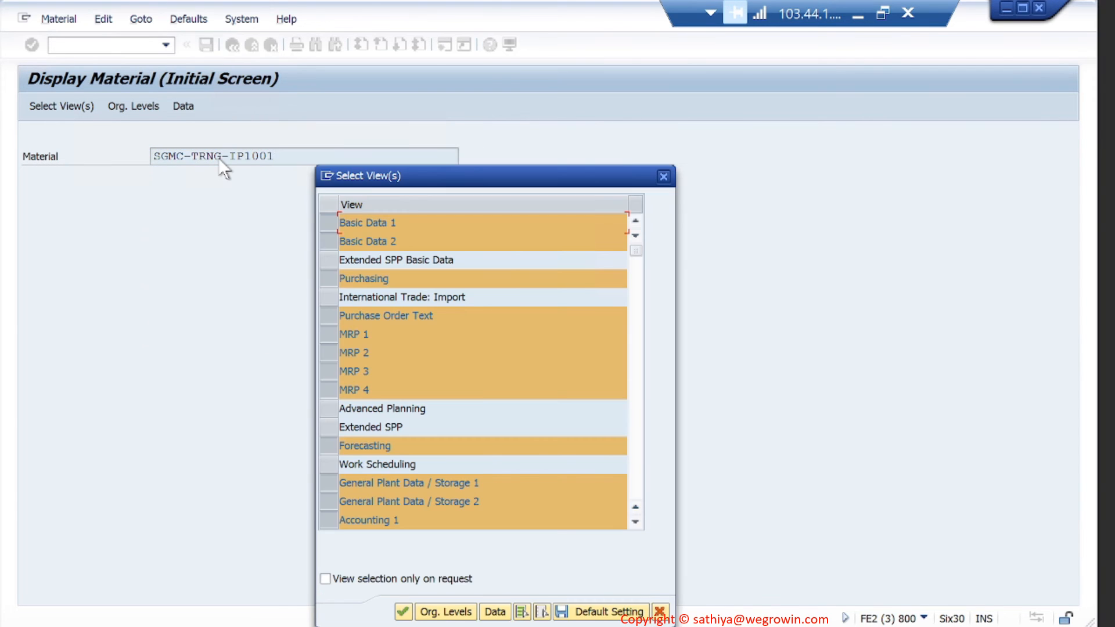
# - Confirm views and organisational levels, then show the reference material's Accounting 1 data
pyautogui.click(405, 614)
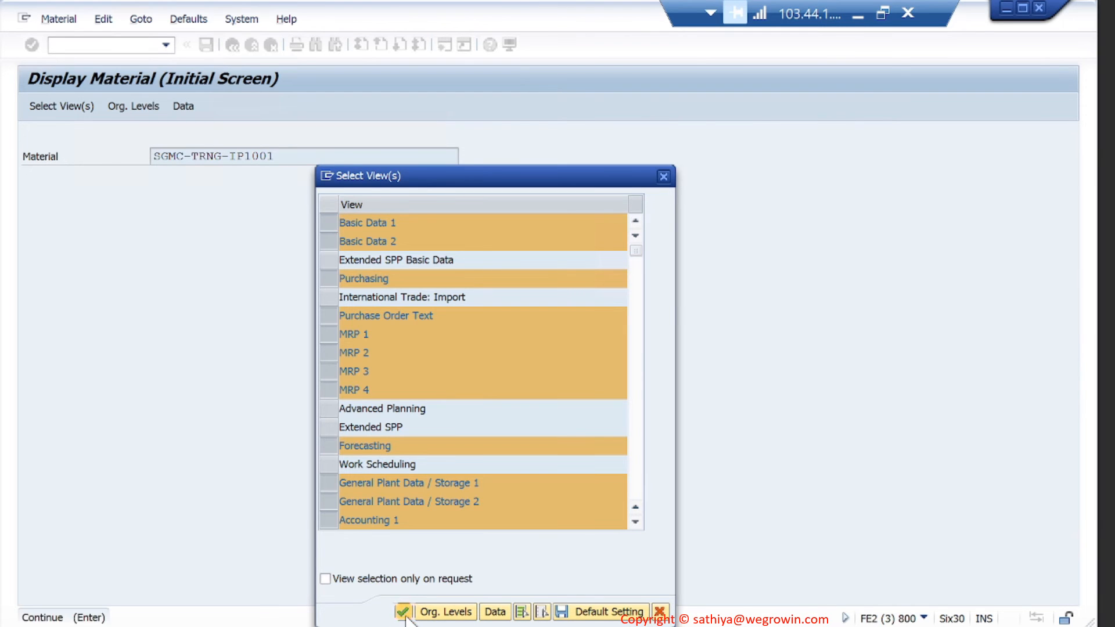
pyautogui.press('Return')
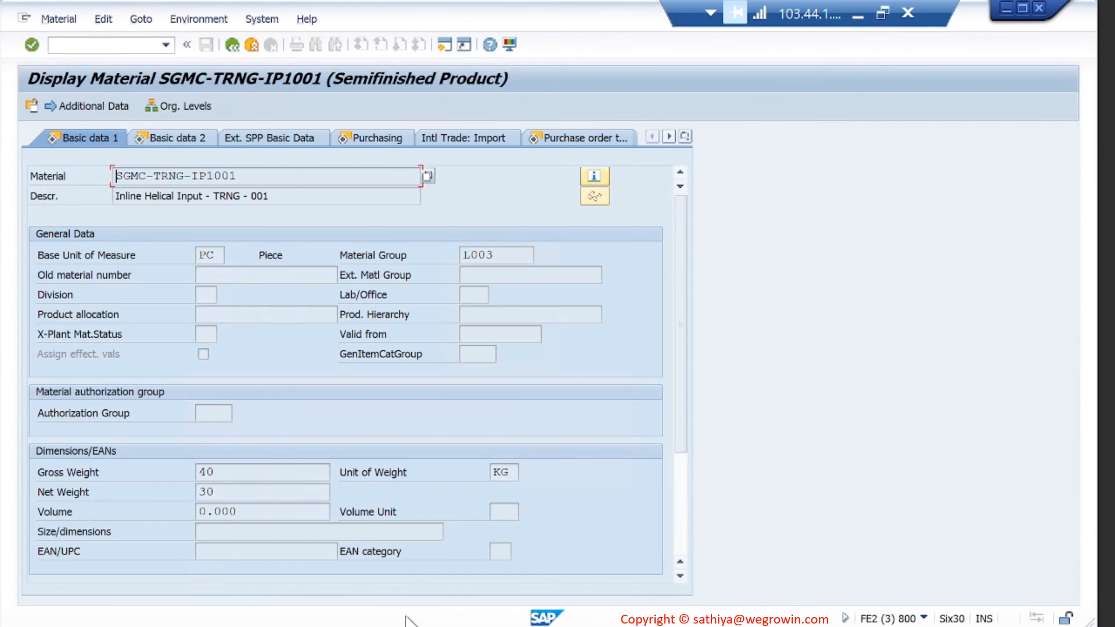
pyautogui.click(685, 137)
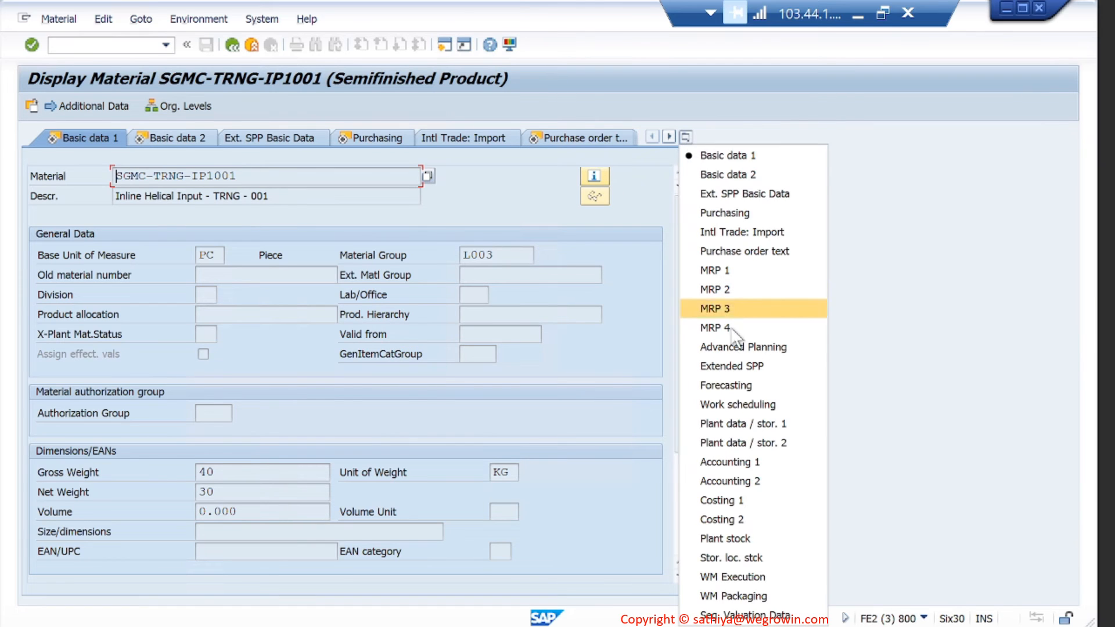
pyautogui.click(738, 462)
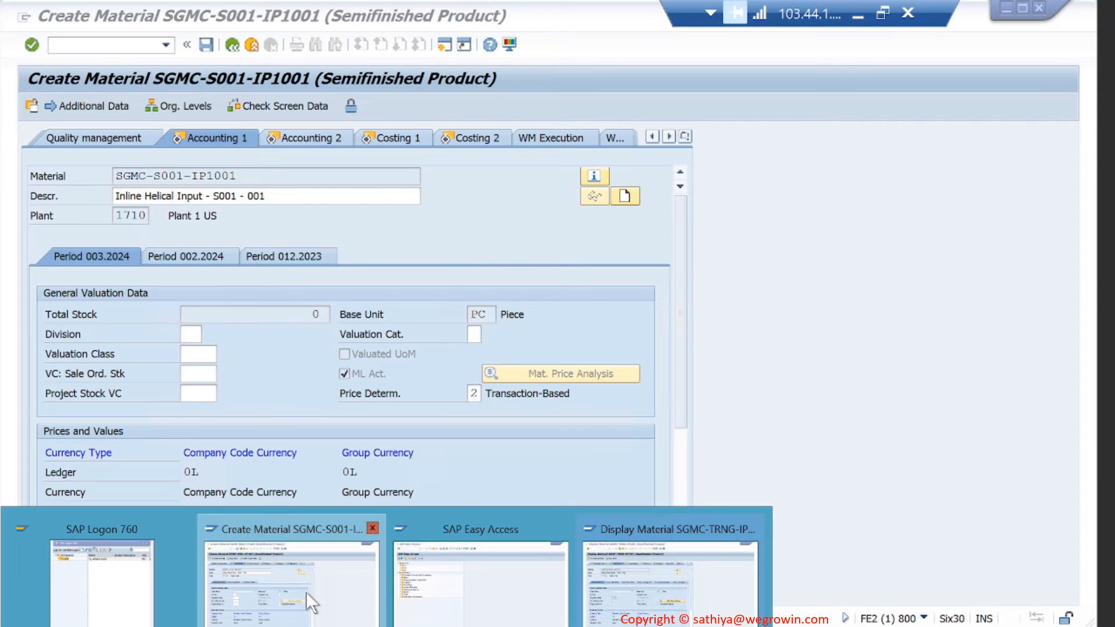
# - Set SGMC-S001-IP1001's valuation class to 7900 Semifinished Goods and scroll down to the price fields
pyautogui.click(306, 592)
pyautogui.click(198, 353)
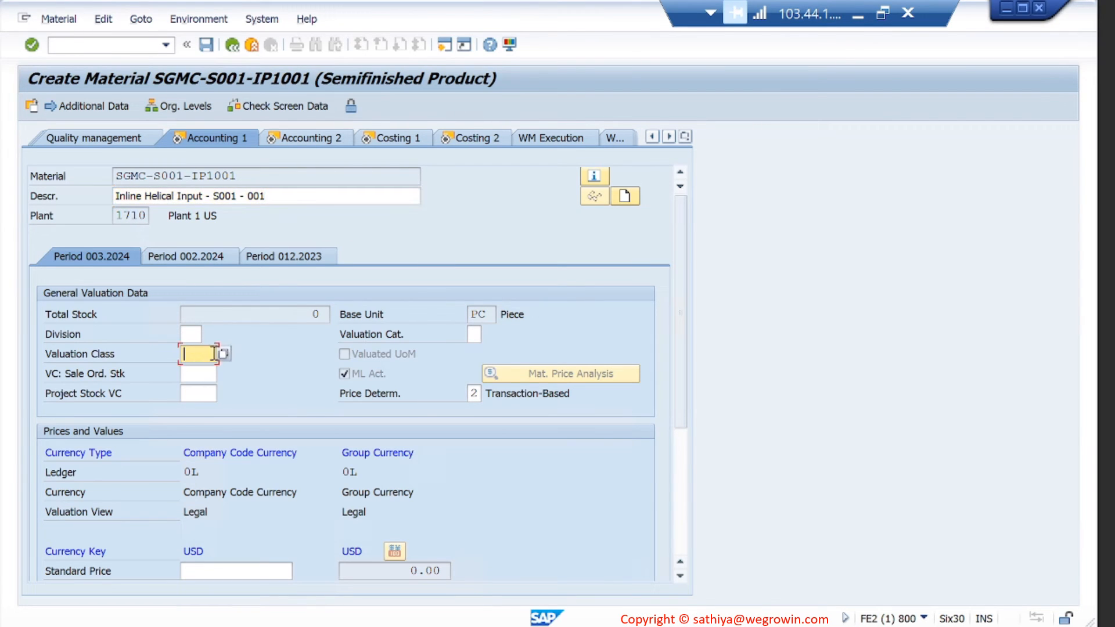
pyautogui.click(225, 353)
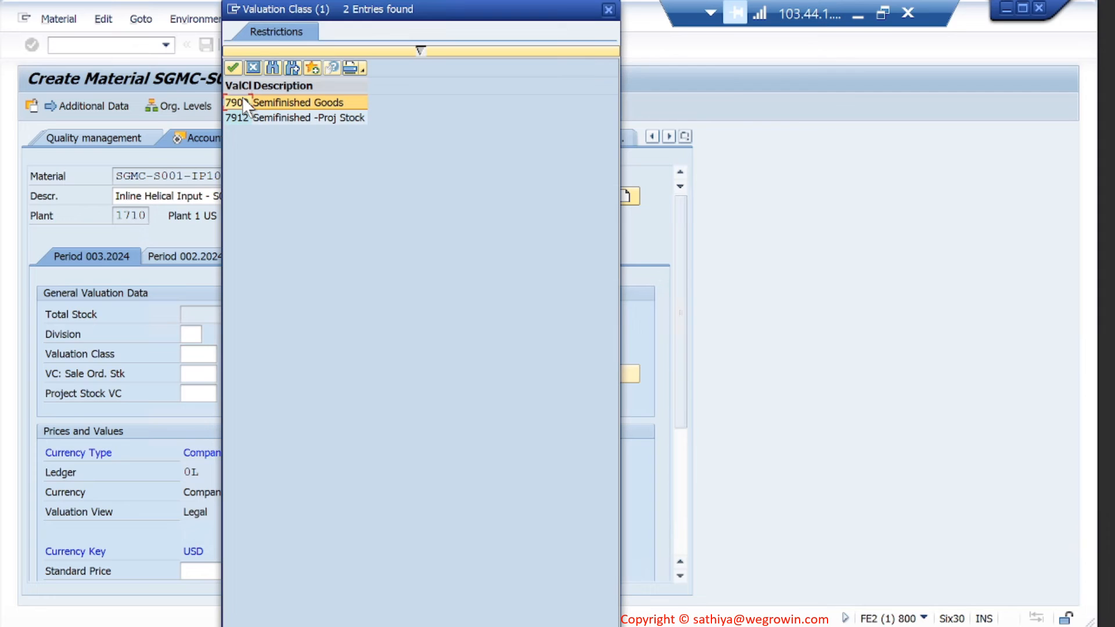
pyautogui.doubleClick(237, 102)
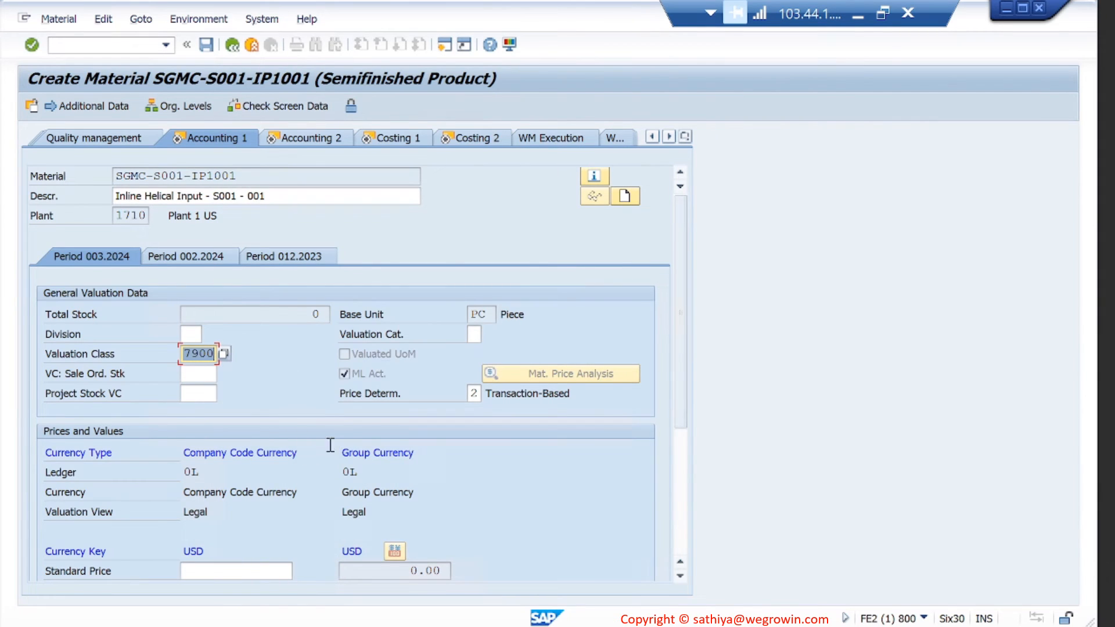
pyautogui.scroll(-3, 325, 502)
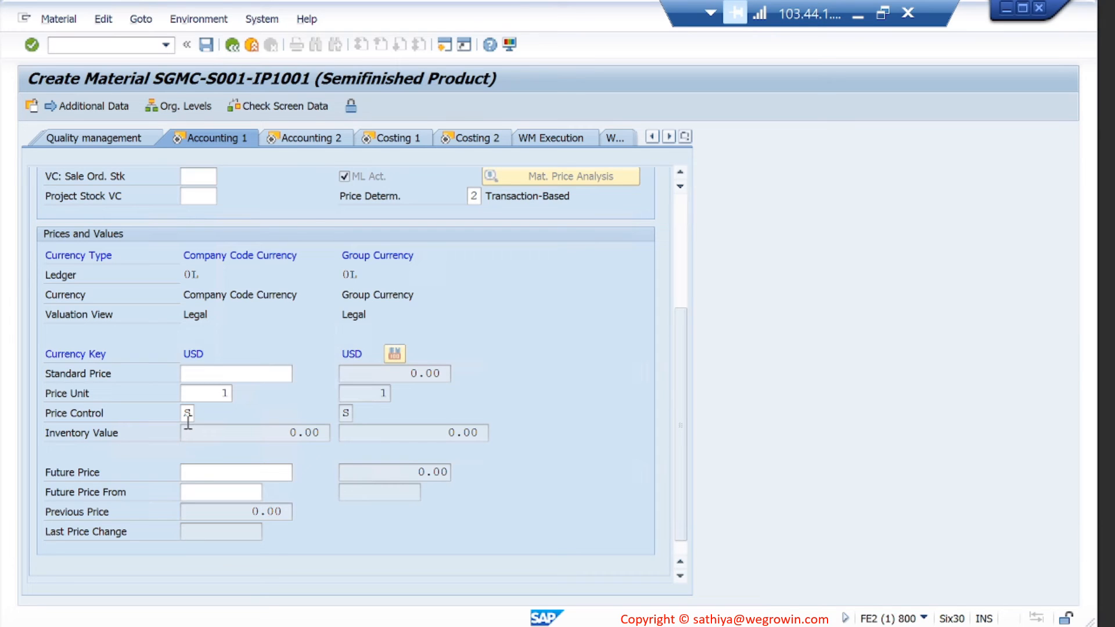
pyautogui.scroll(-1, 343, 412)
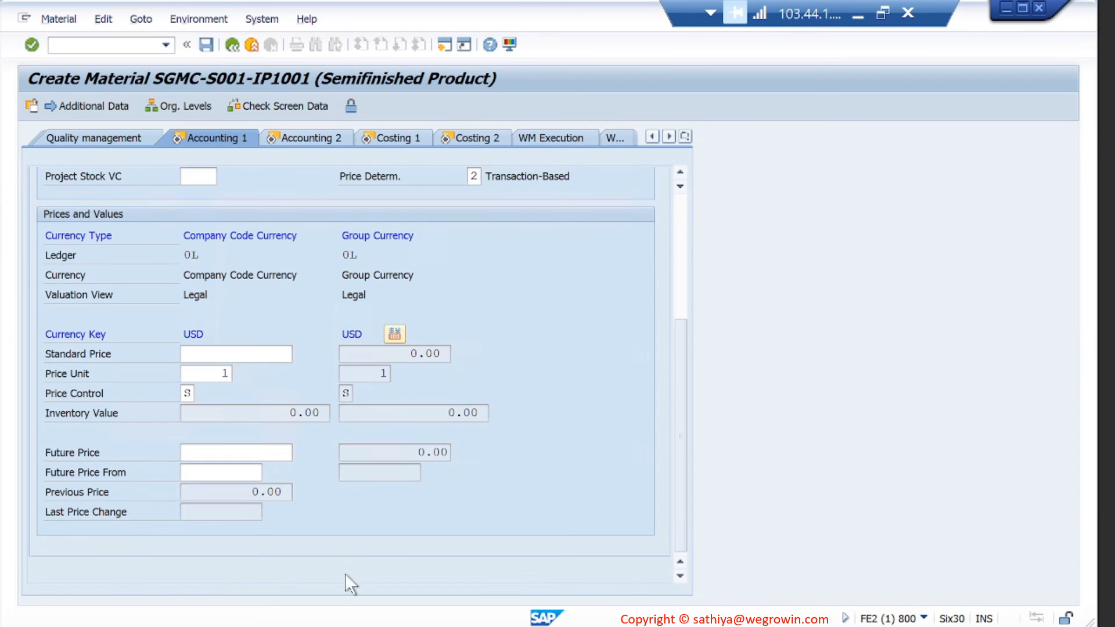
# - Check the standard price on reference material SGMC-TRNG-IP1001's Accounting 1 data
pyautogui.moveTo(456, 613)
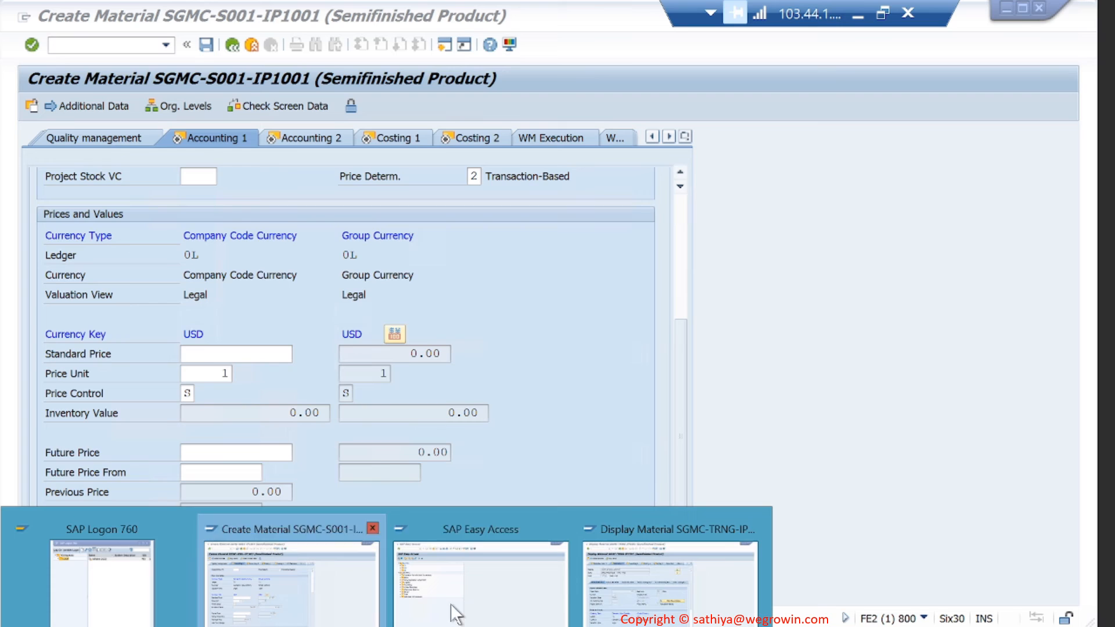
pyautogui.click(604, 604)
pyautogui.scroll(-5, 265, 517)
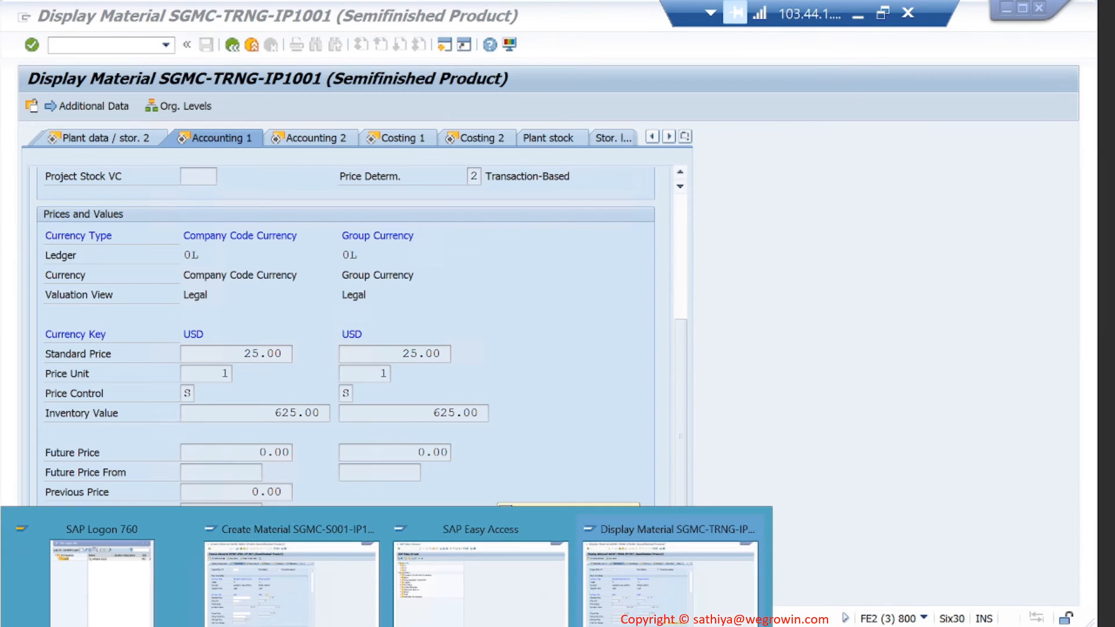
pyautogui.click(259, 578)
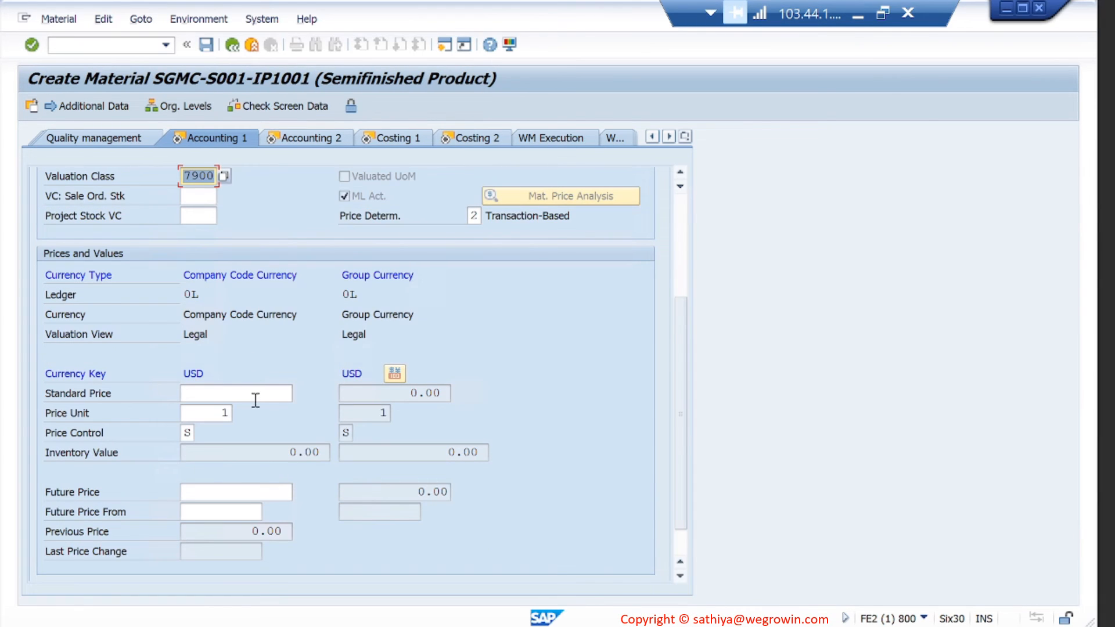
# - Enter standard price 25, review the currency conversion message, and continue to Accounting 2
pyautogui.click(255, 400)
pyautogui.write('25')
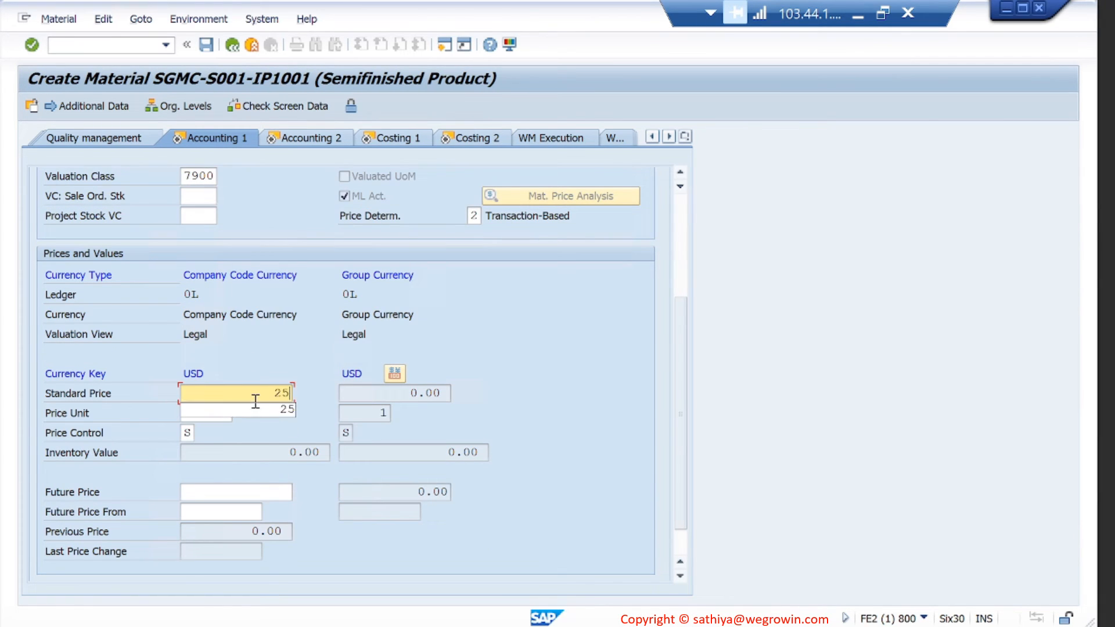
pyautogui.press('Return')
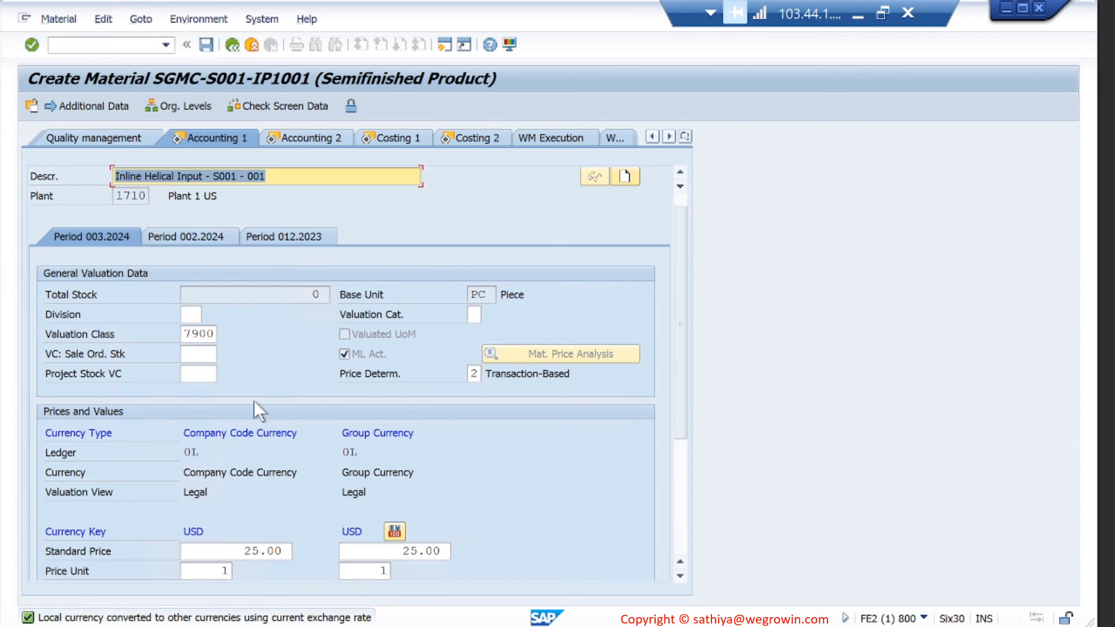
pyautogui.scroll(-3, 309, 570)
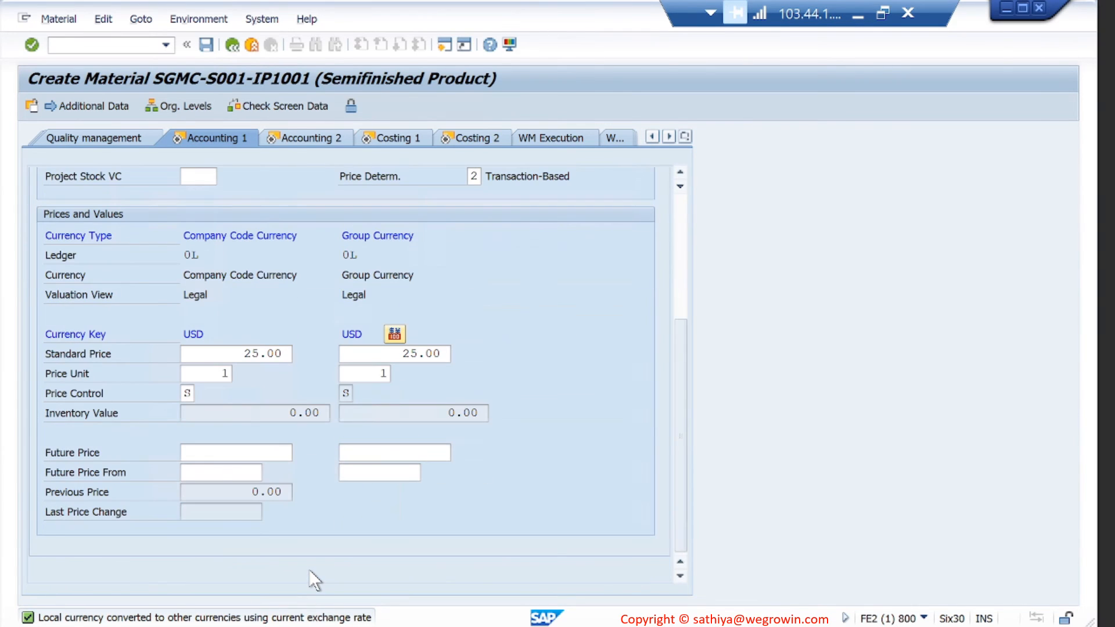
pyautogui.scroll(1, 305, 302)
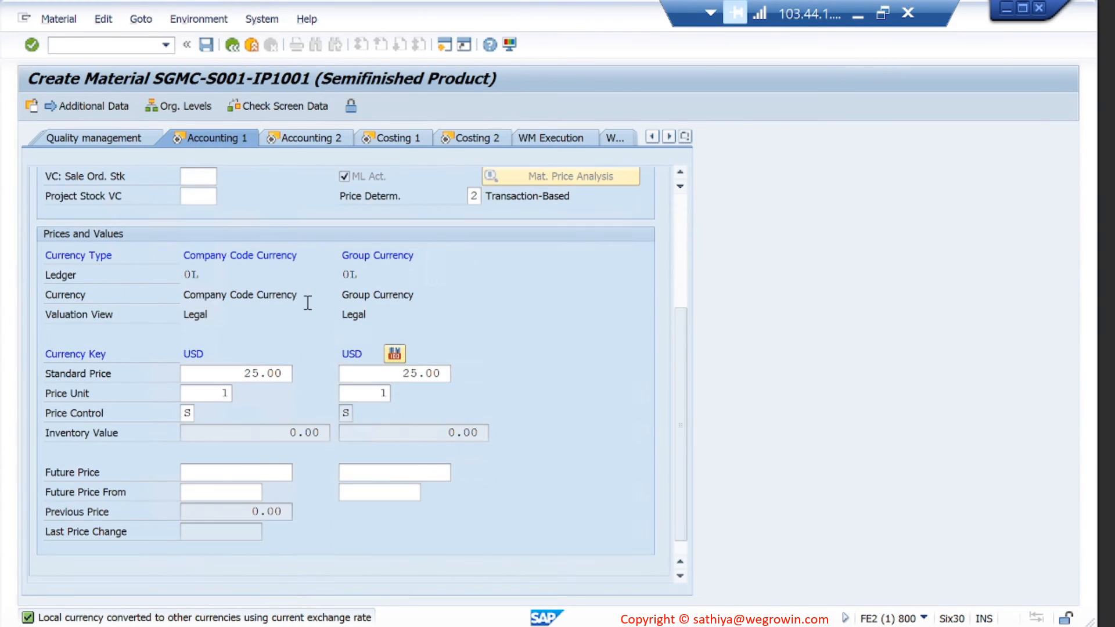
pyautogui.doubleClick(327, 618)
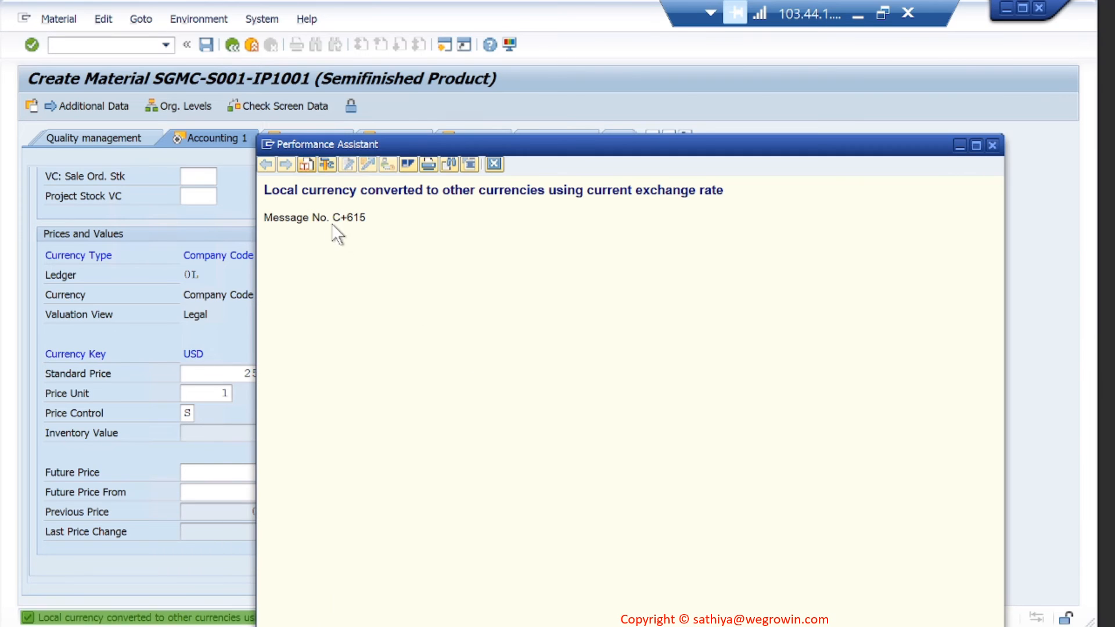
pyautogui.click(993, 146)
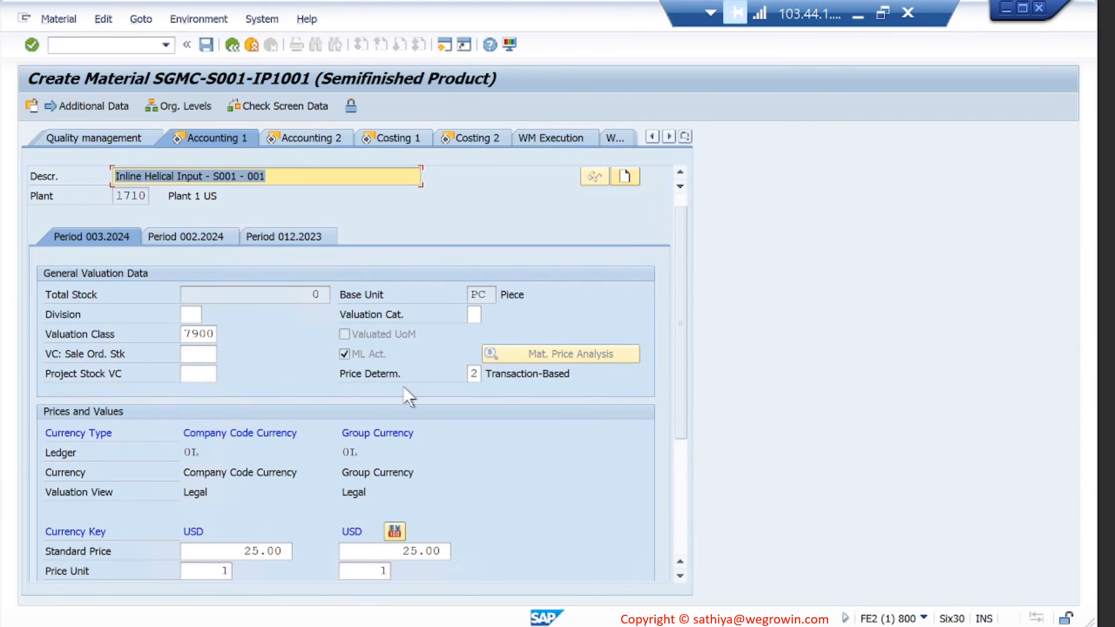
pyautogui.press('Return')
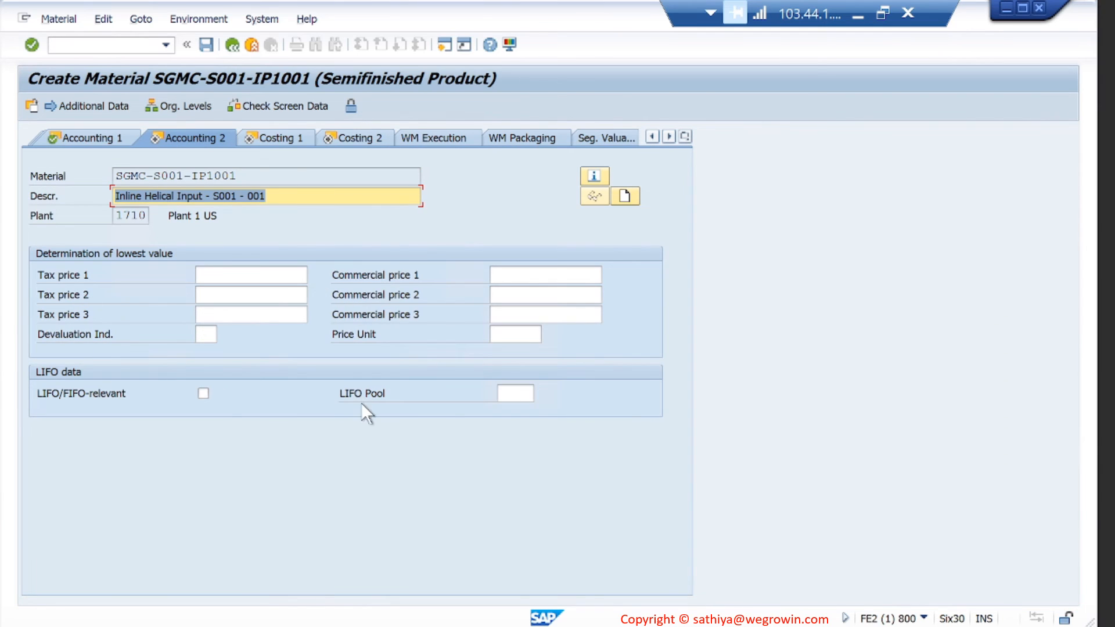
# - Review the reference material's Accounting 2, Costing 2 and Costing 1 data, then advance the new material to Costing 1
pyautogui.moveTo(299, 617)
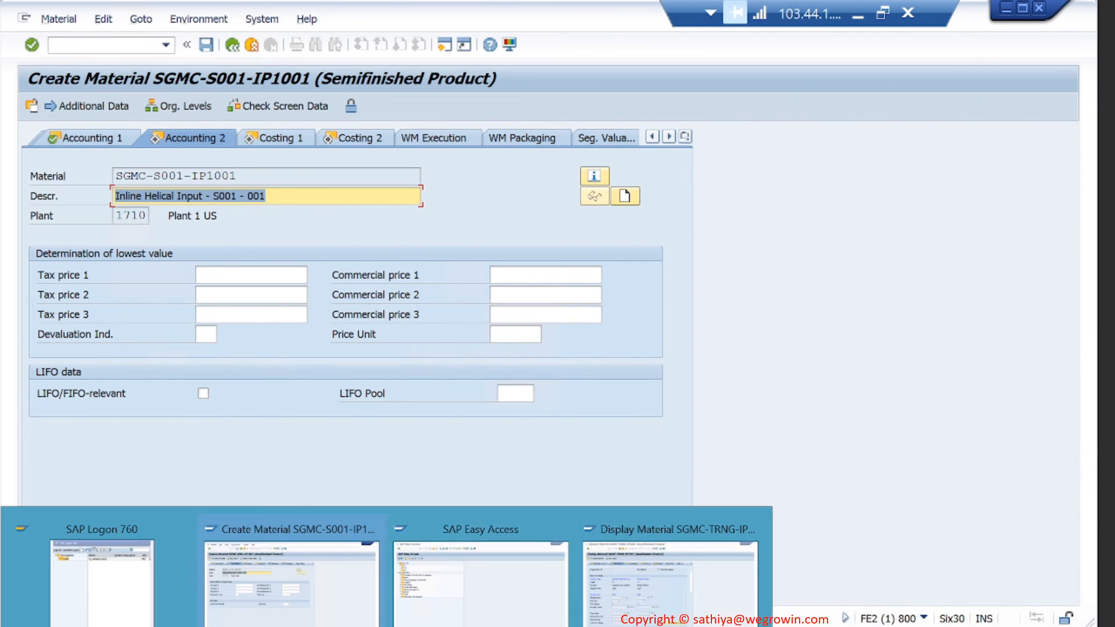
pyautogui.click(636, 601)
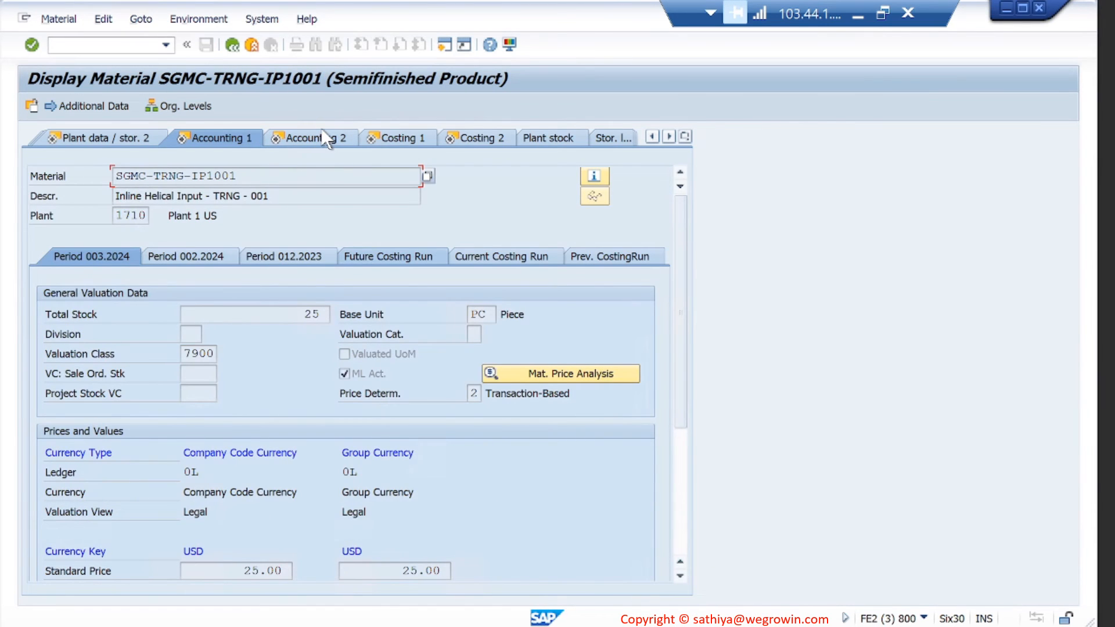
pyautogui.click(326, 140)
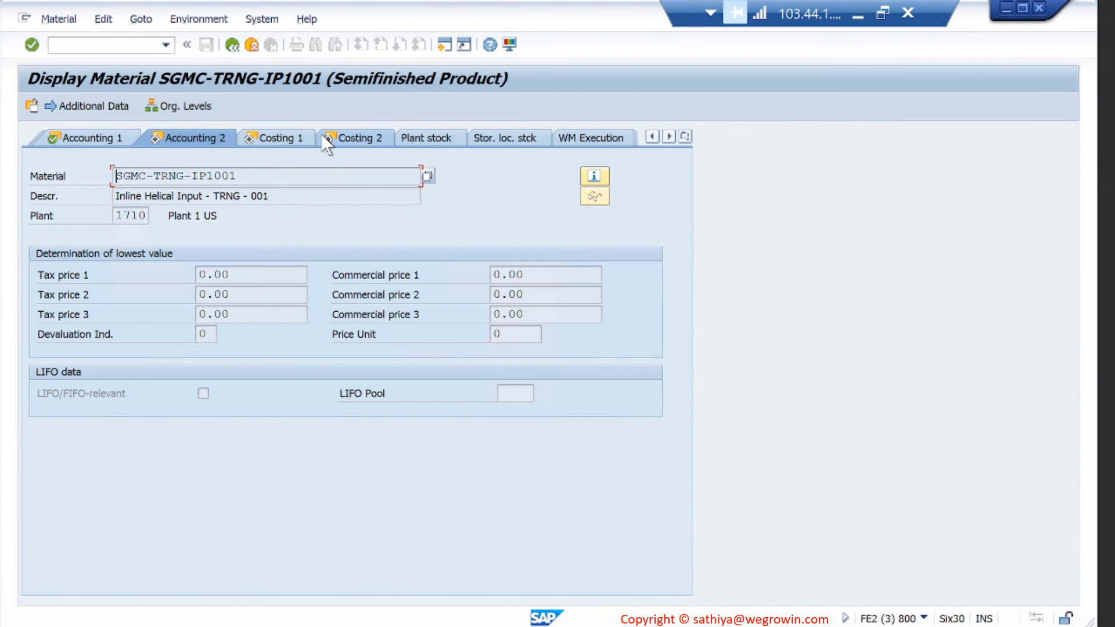
pyautogui.click(368, 133)
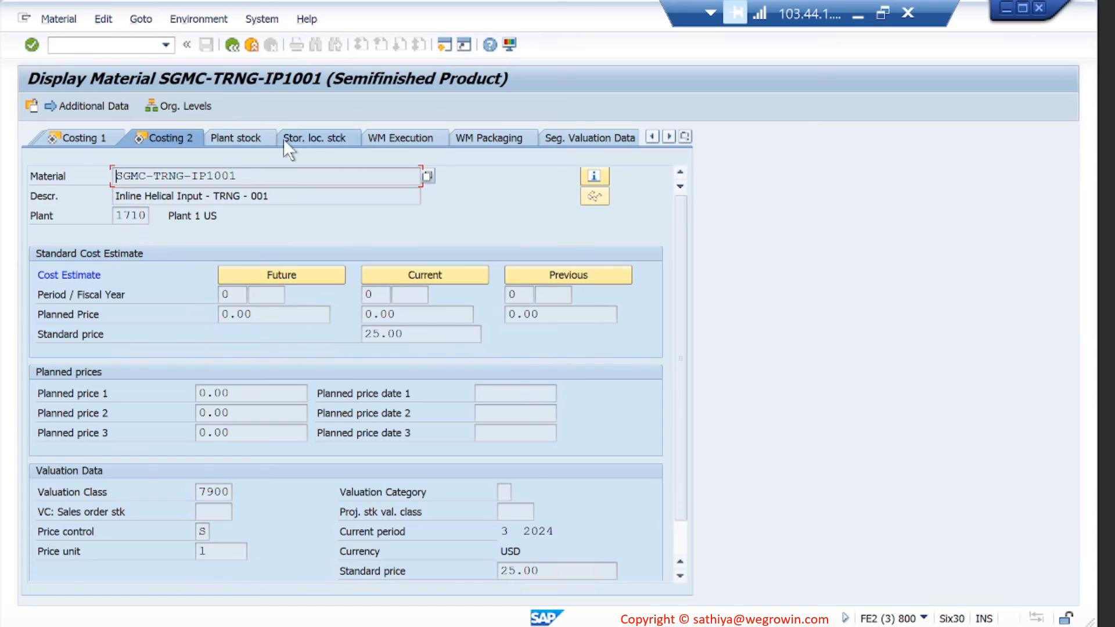
pyautogui.click(86, 137)
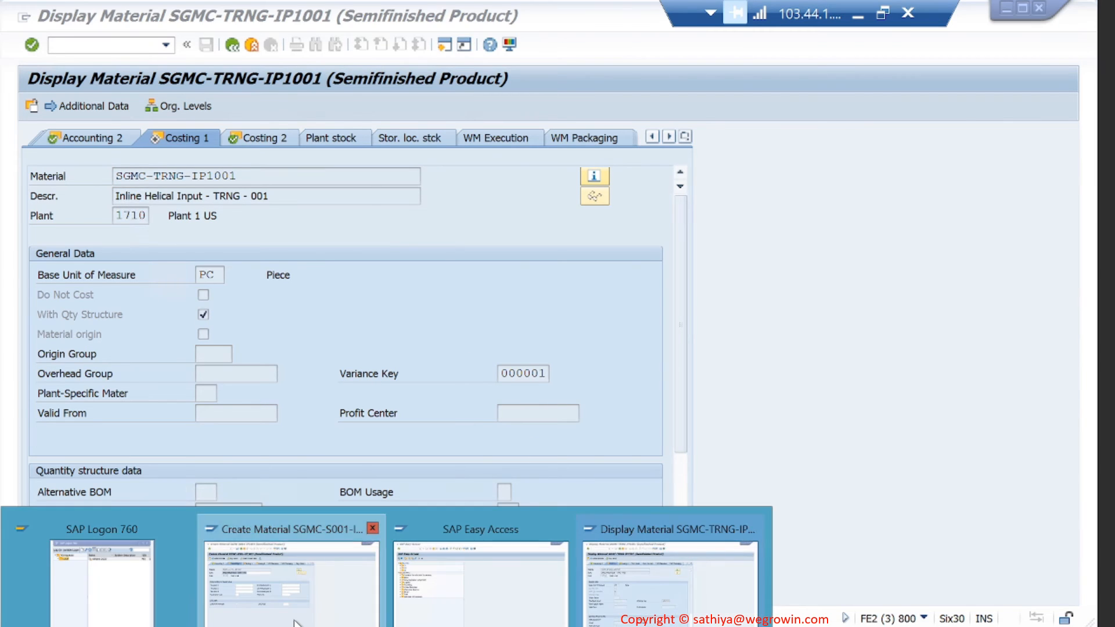
pyautogui.click(290, 566)
pyautogui.press('Return')
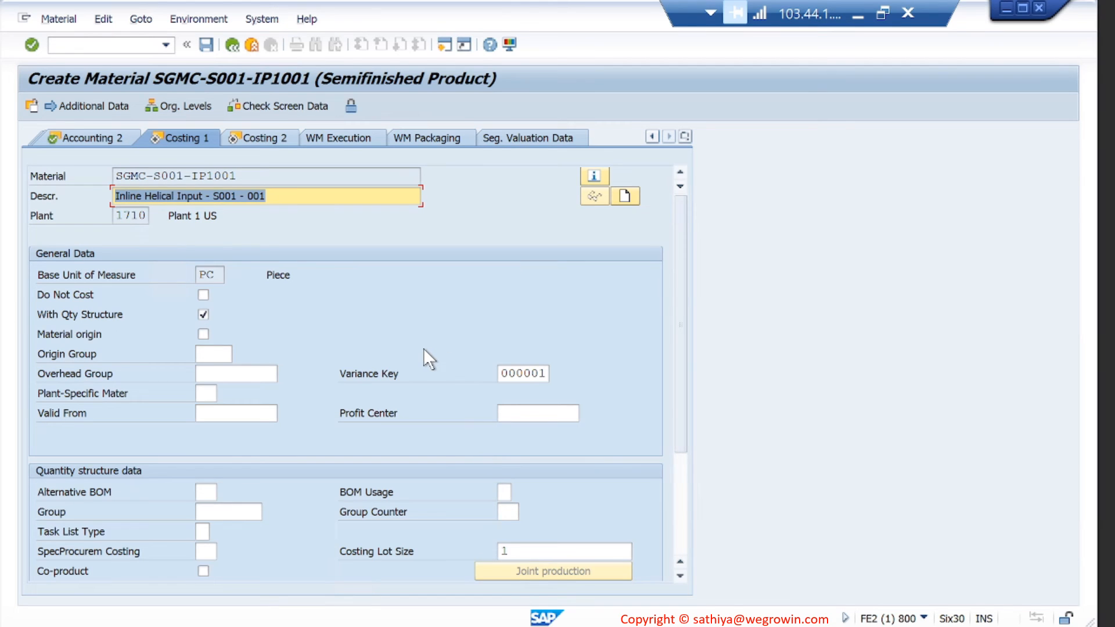
# - Compare Costing 2 with the reference material's Costing 2 and finish the last view to reach the save prompt
pyautogui.press('Return')
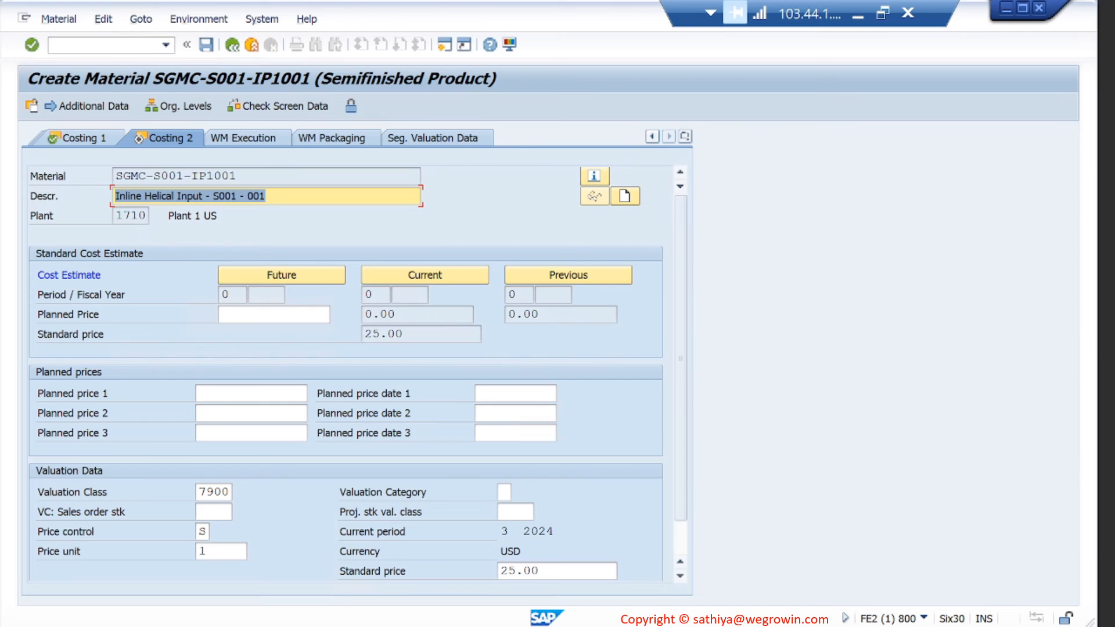
pyautogui.click(692, 552)
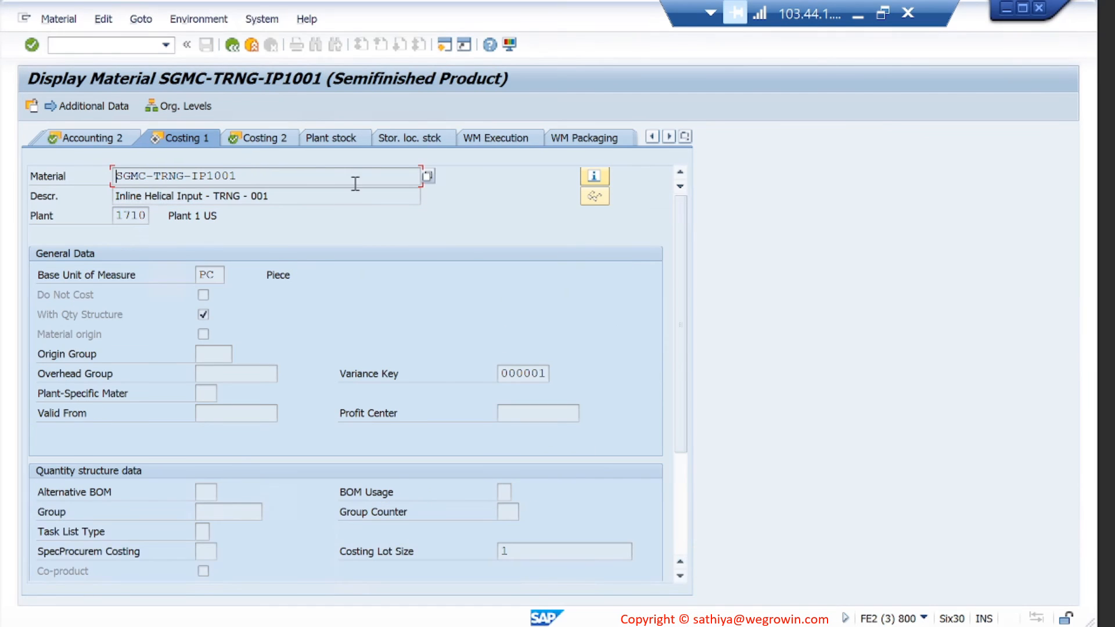
pyautogui.click(277, 138)
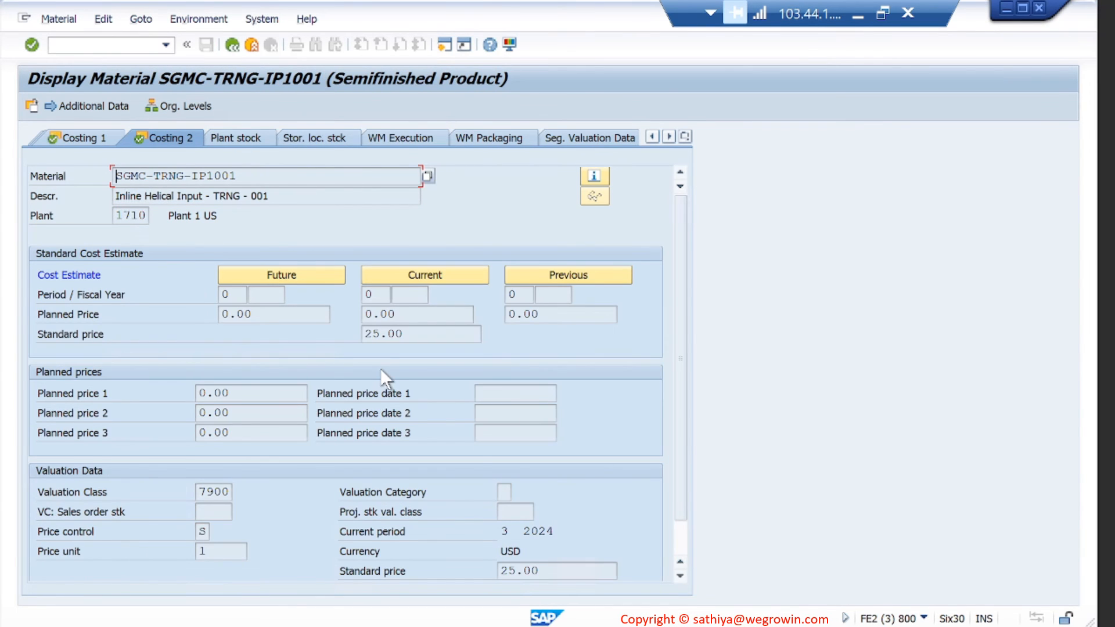
pyautogui.scroll(-1, 381, 369)
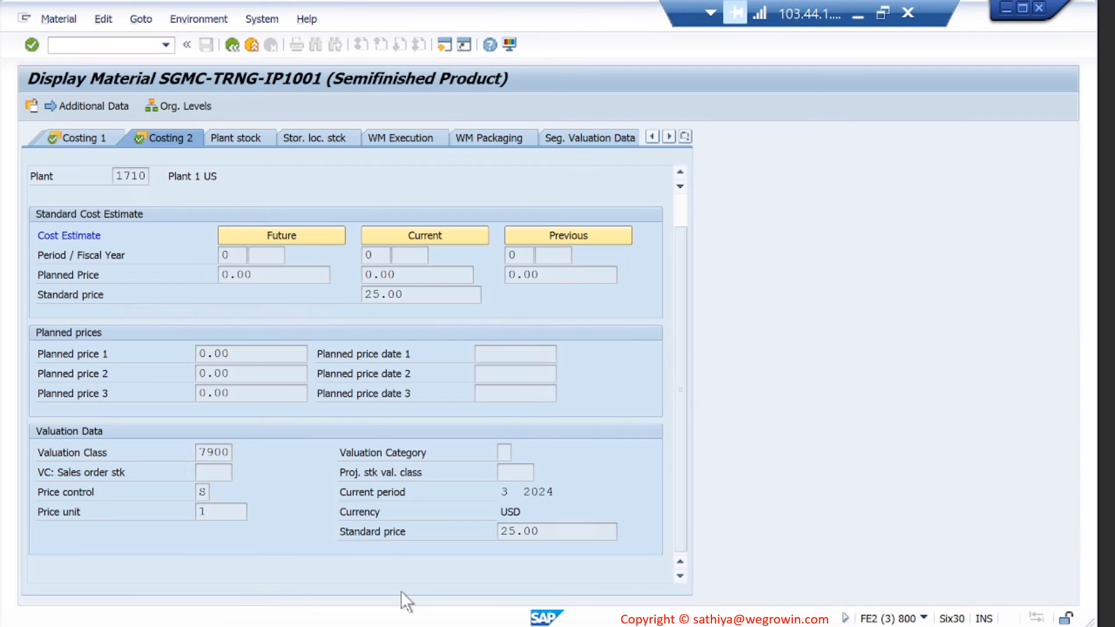
pyautogui.moveTo(348, 626)
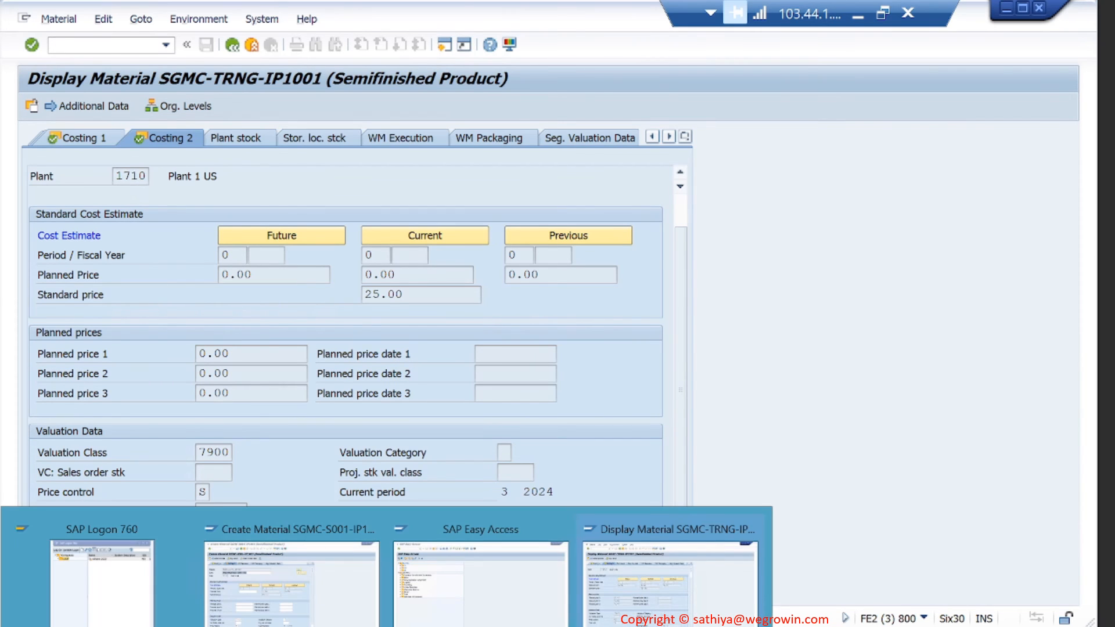
pyautogui.click(332, 612)
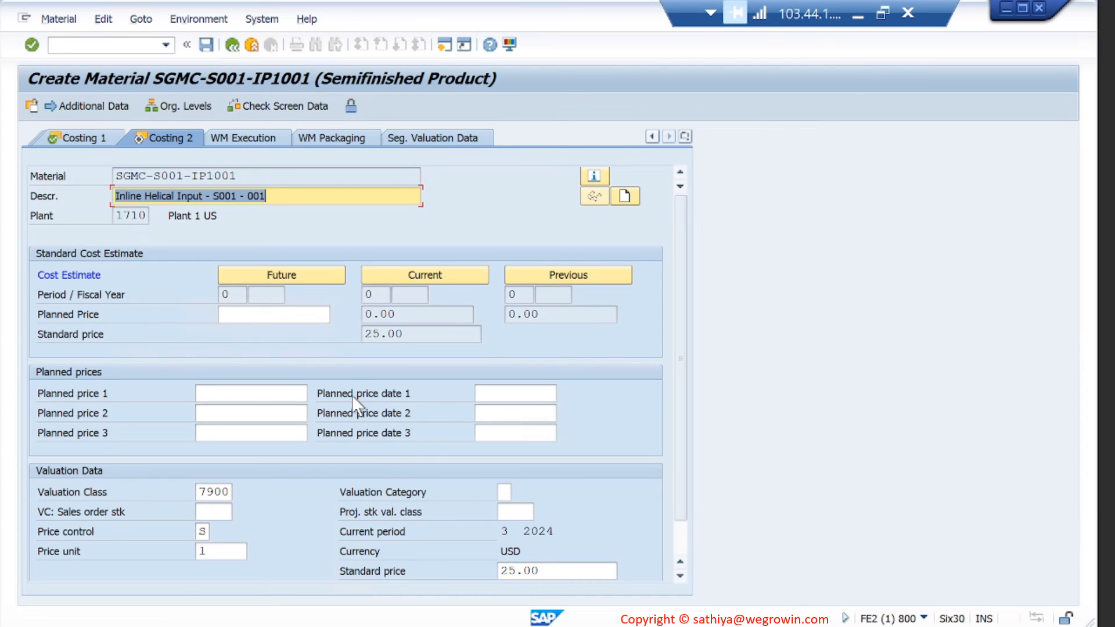
pyautogui.press('Return')
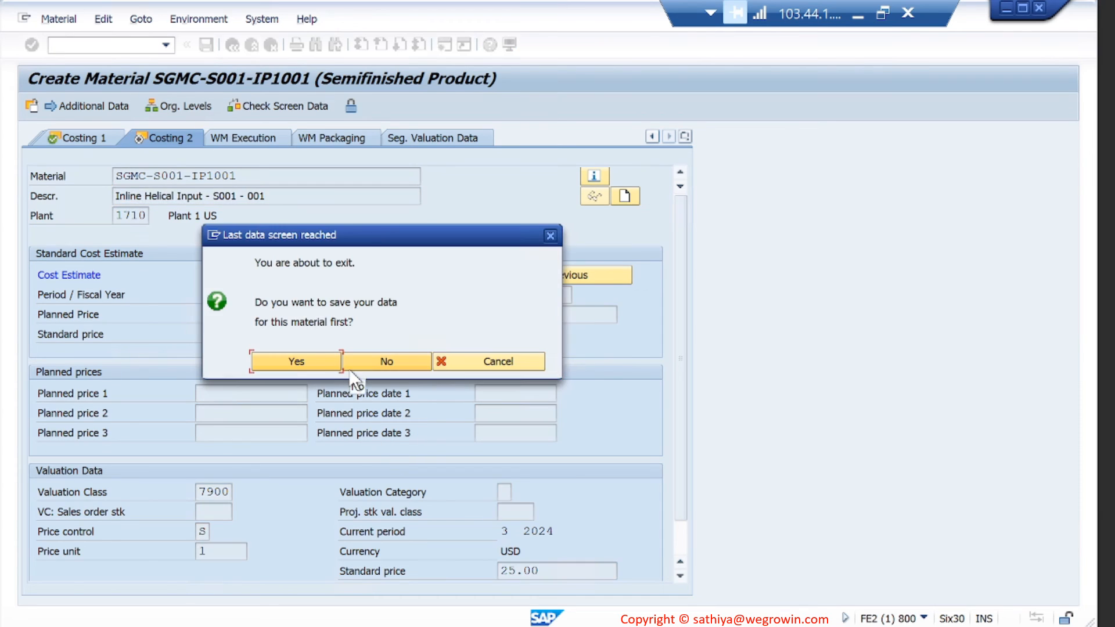
# - Save SGMC-S001-IP1001, read the creation message, then minimize SAP and advance to the quiz slide
pyautogui.click(319, 361)
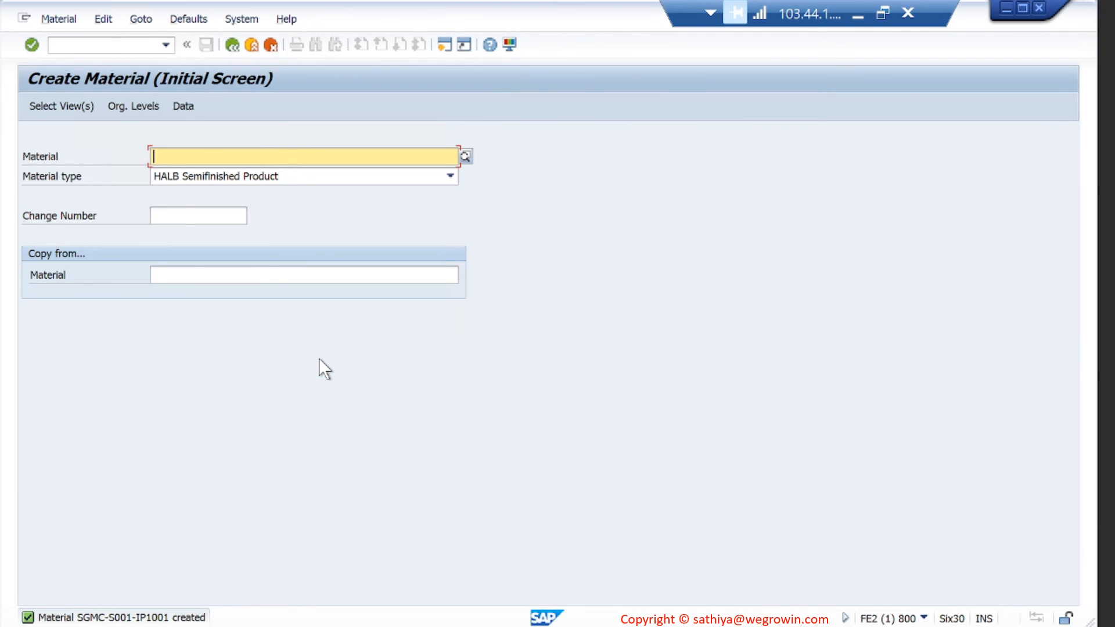
pyautogui.doubleClick(199, 621)
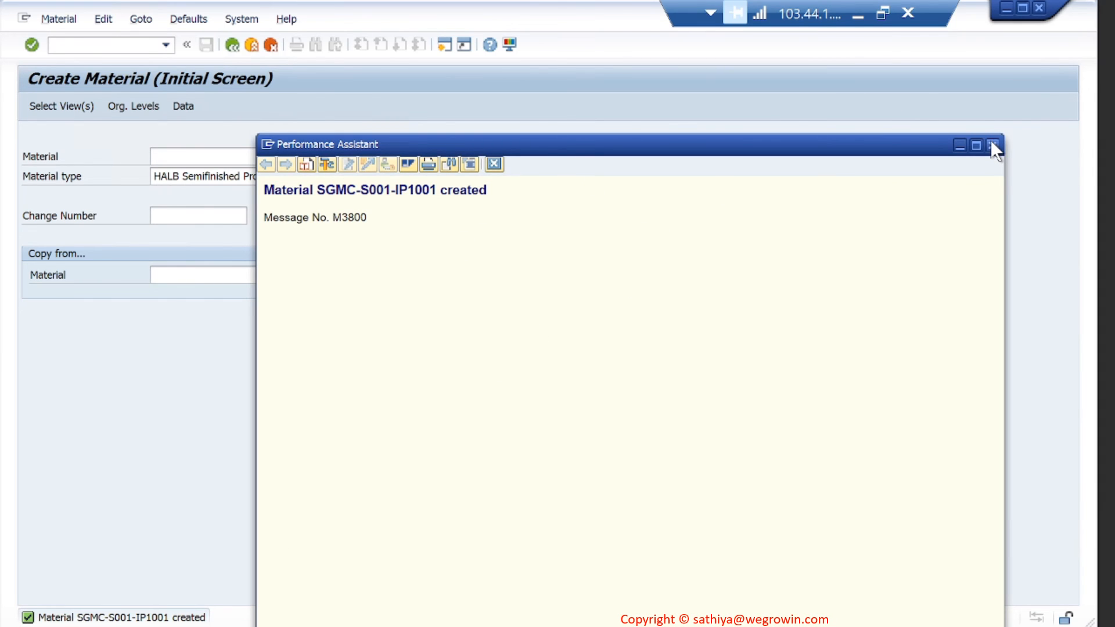
pyautogui.click(858, 15)
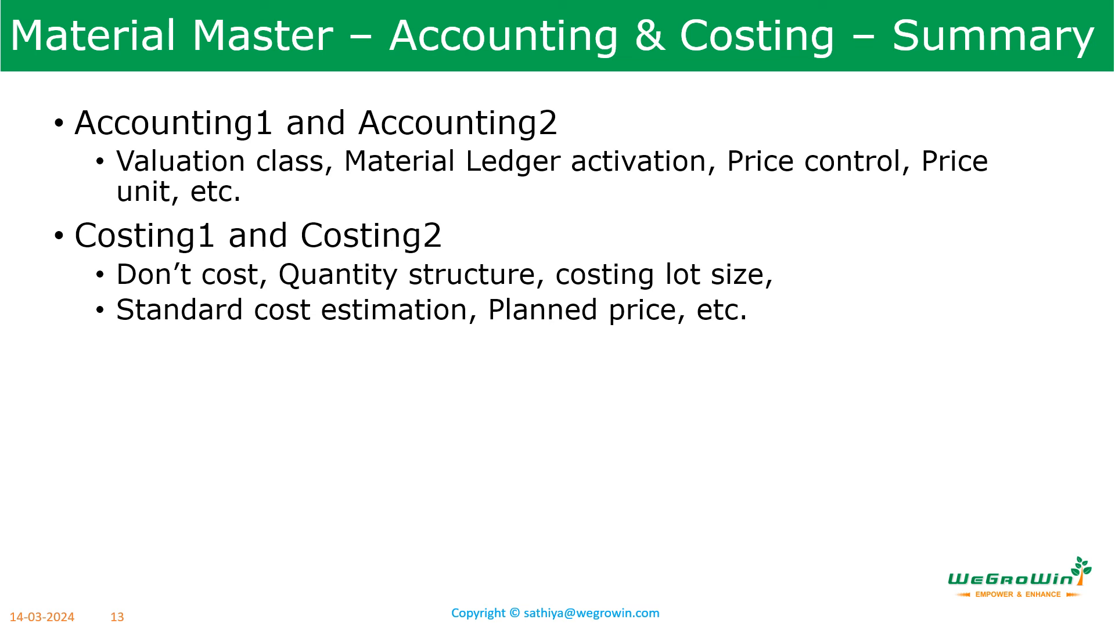
pyautogui.press('Right')
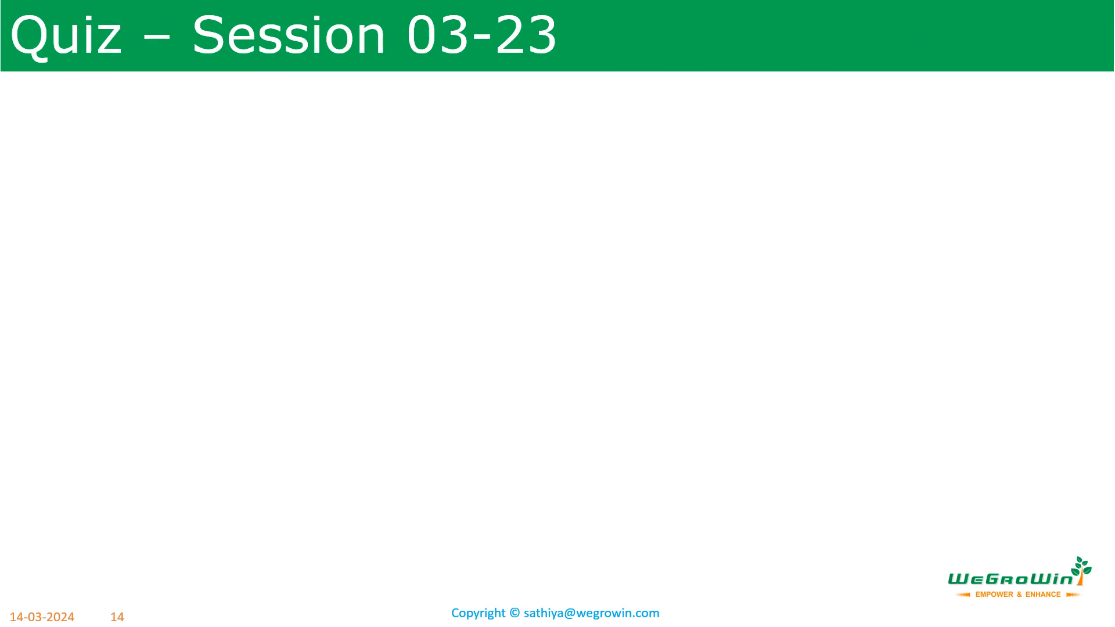